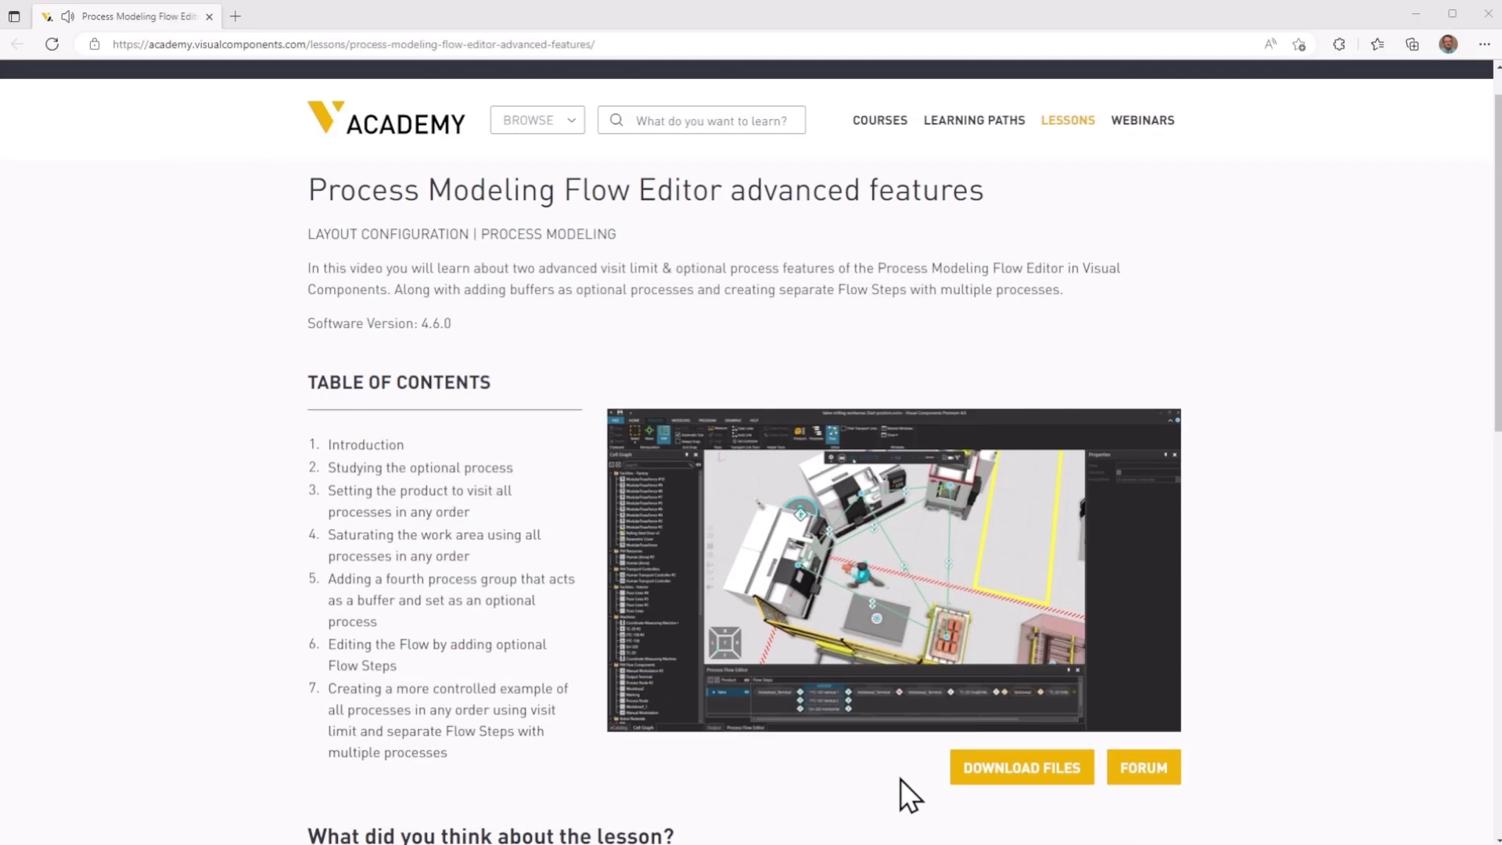
Download visitlimit_and_optional_process.zip from the Flow Editor advanced features lesson page
{"action": "left_click", "coordinate": [1000, 777]}
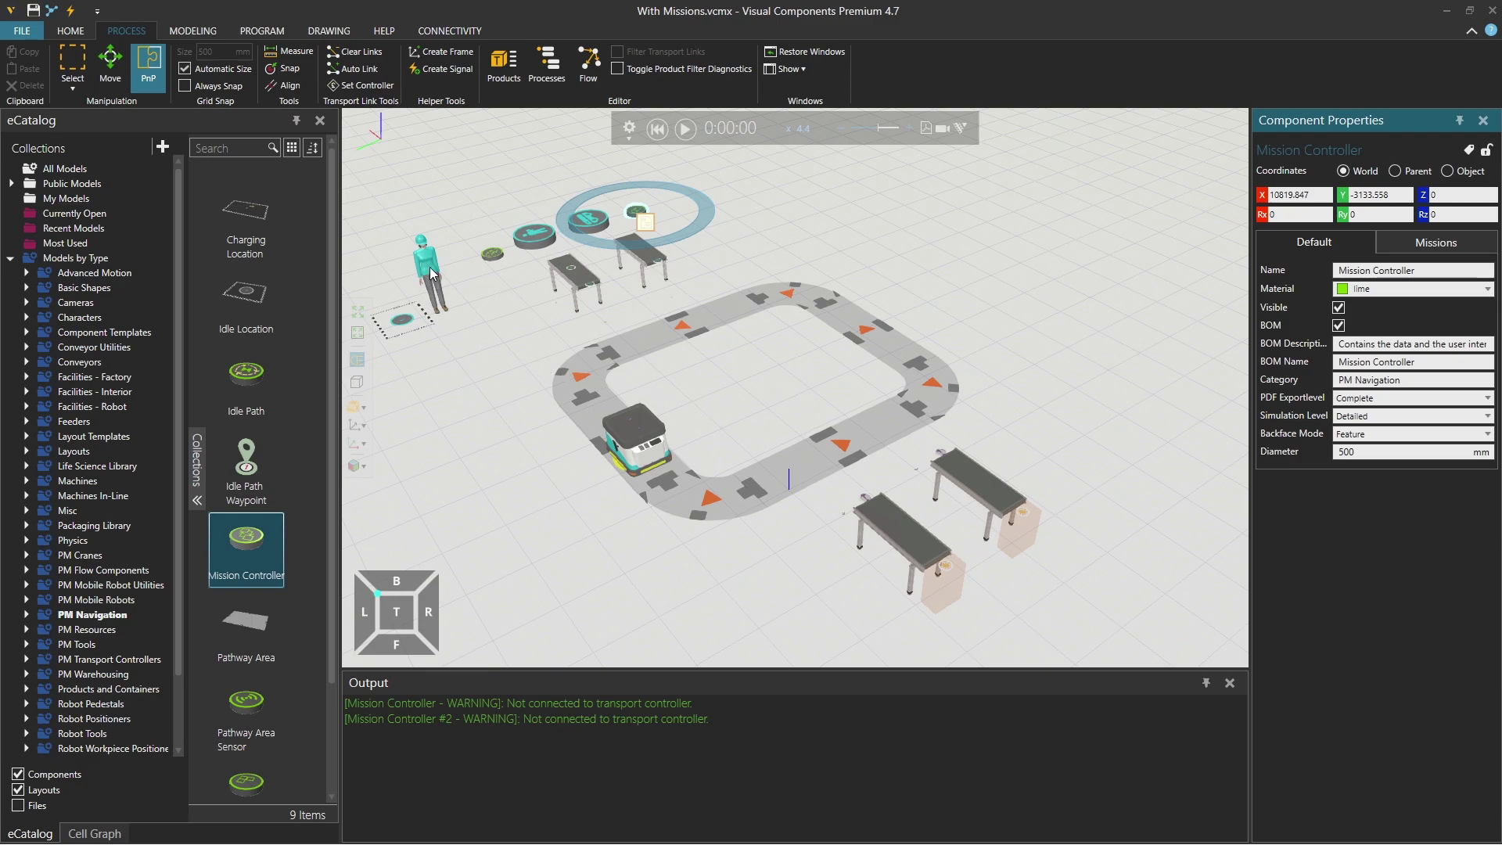
{"action": "left_click", "coordinate": [434, 296]}
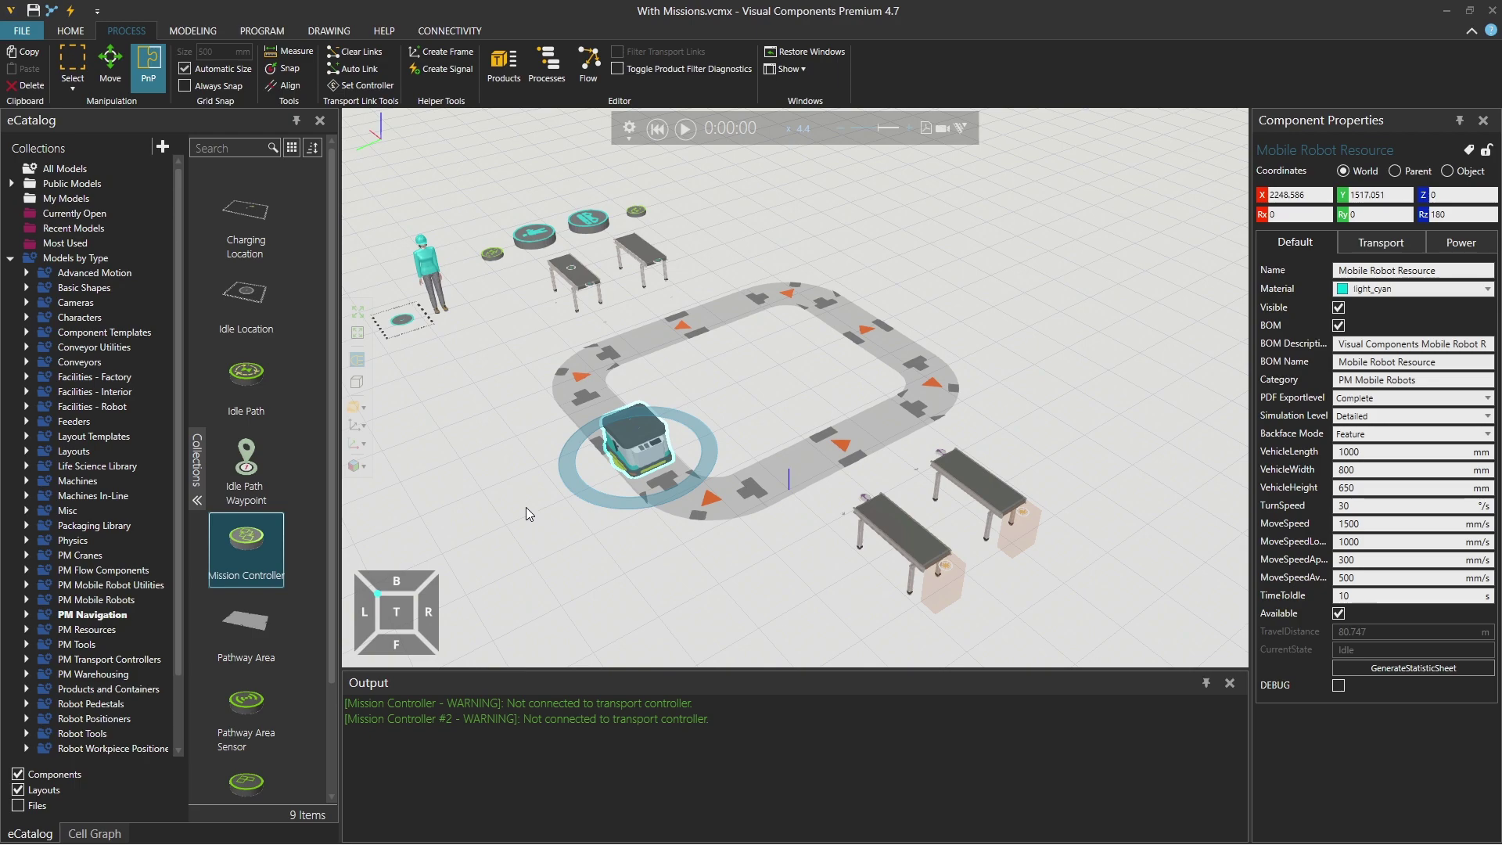
{"action": "left_click", "coordinate": [684, 128]}
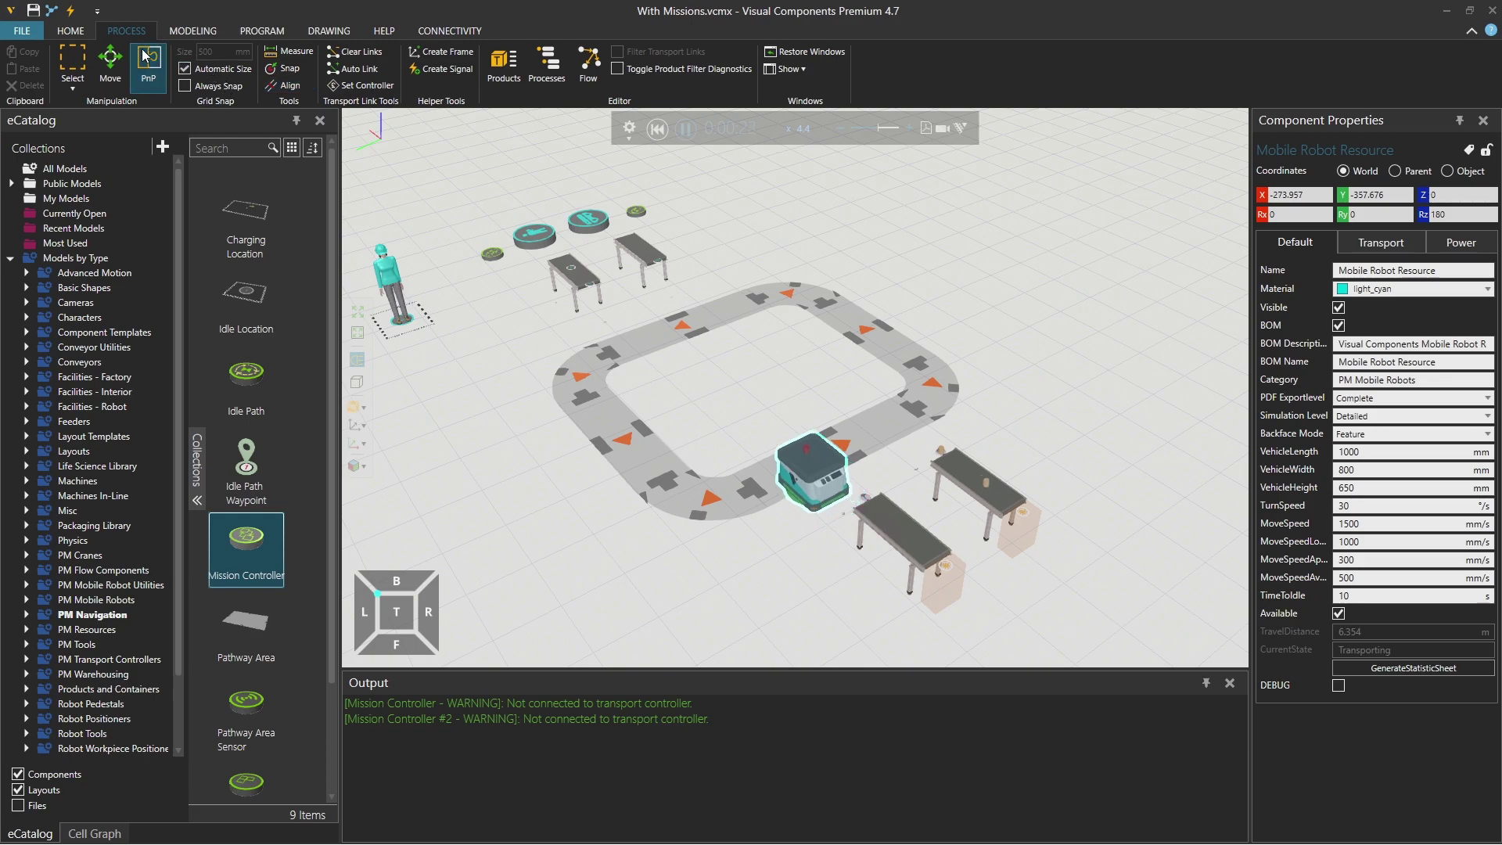
{"action": "left_click", "coordinate": [503, 72]}
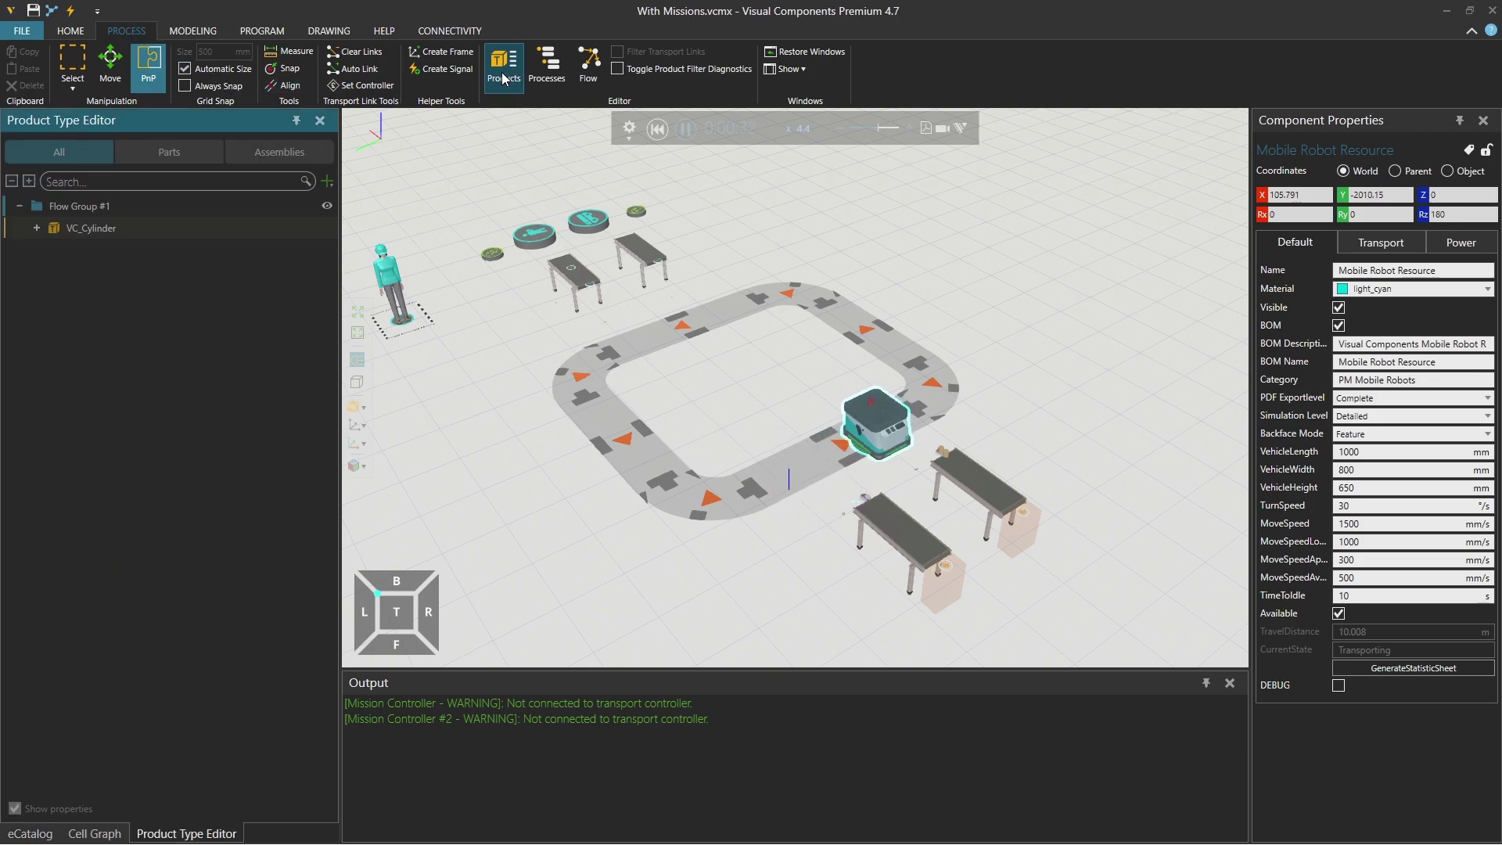
{"action": "left_click", "coordinate": [547, 67]}
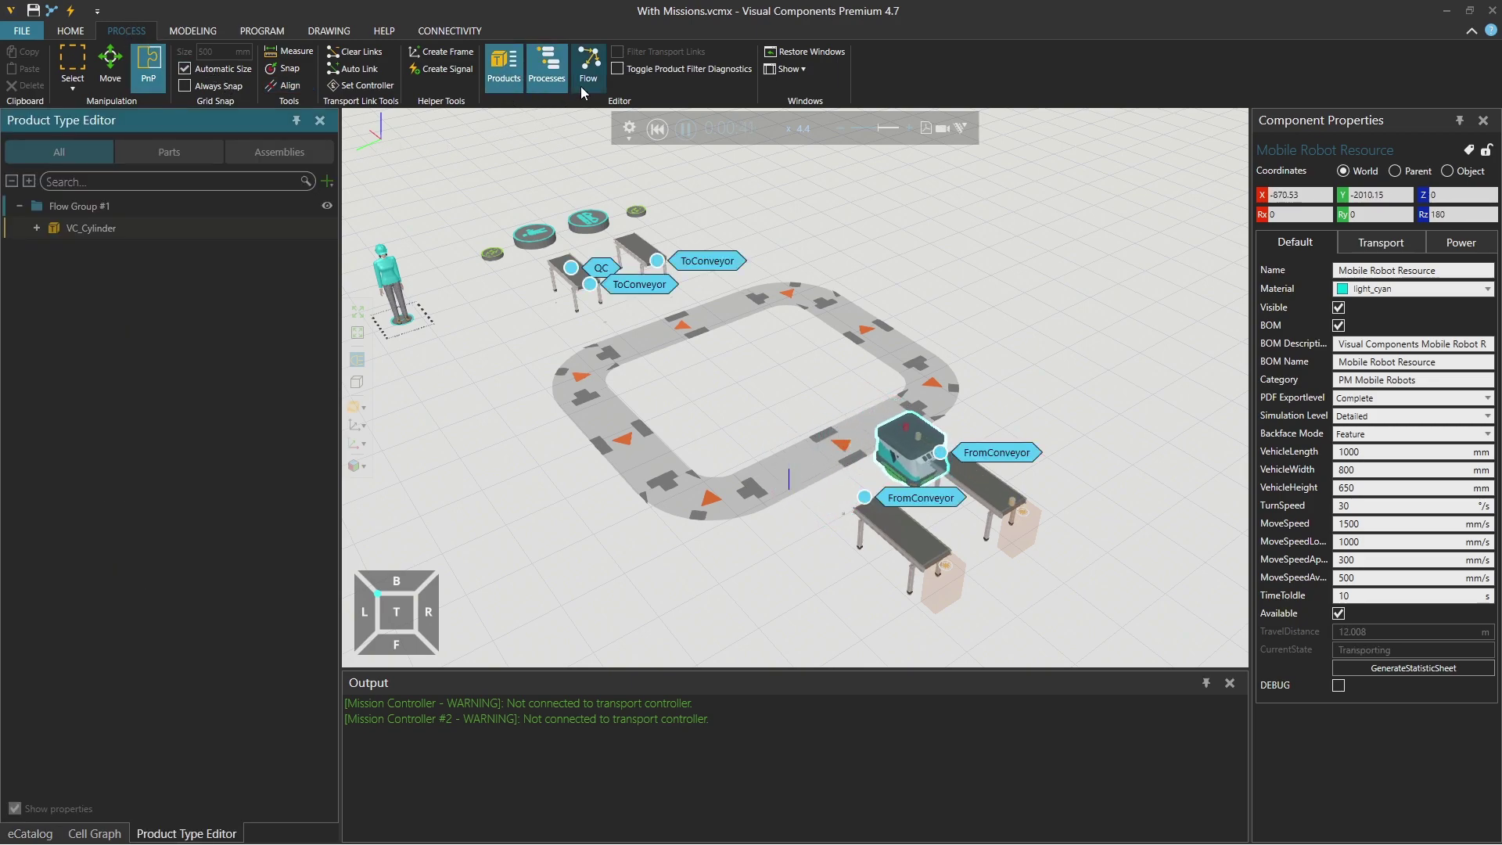
{"action": "left_click", "coordinate": [583, 85]}
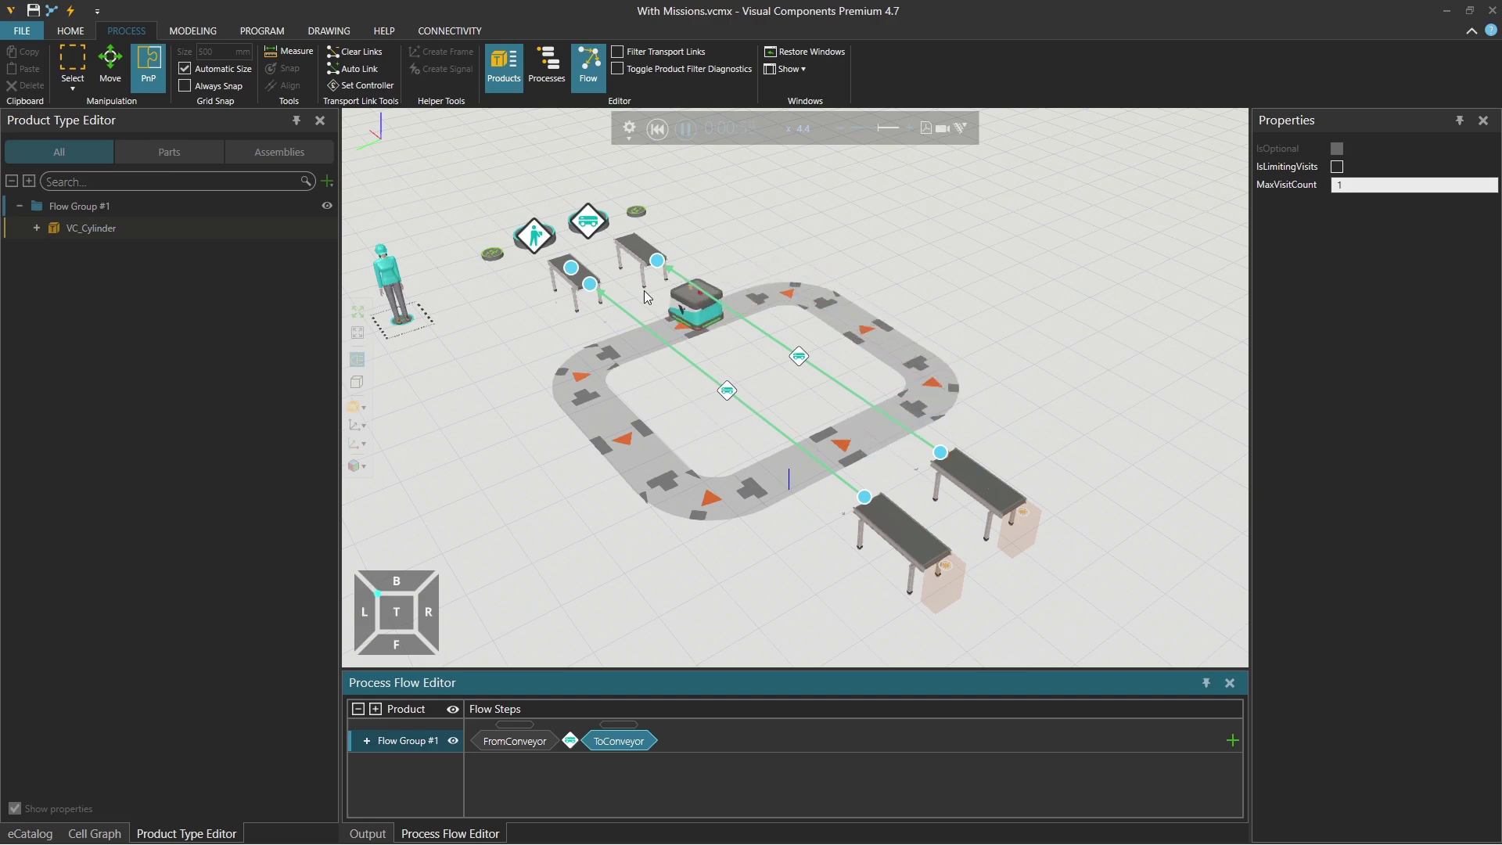
{"action": "left_click", "coordinate": [588, 67]}
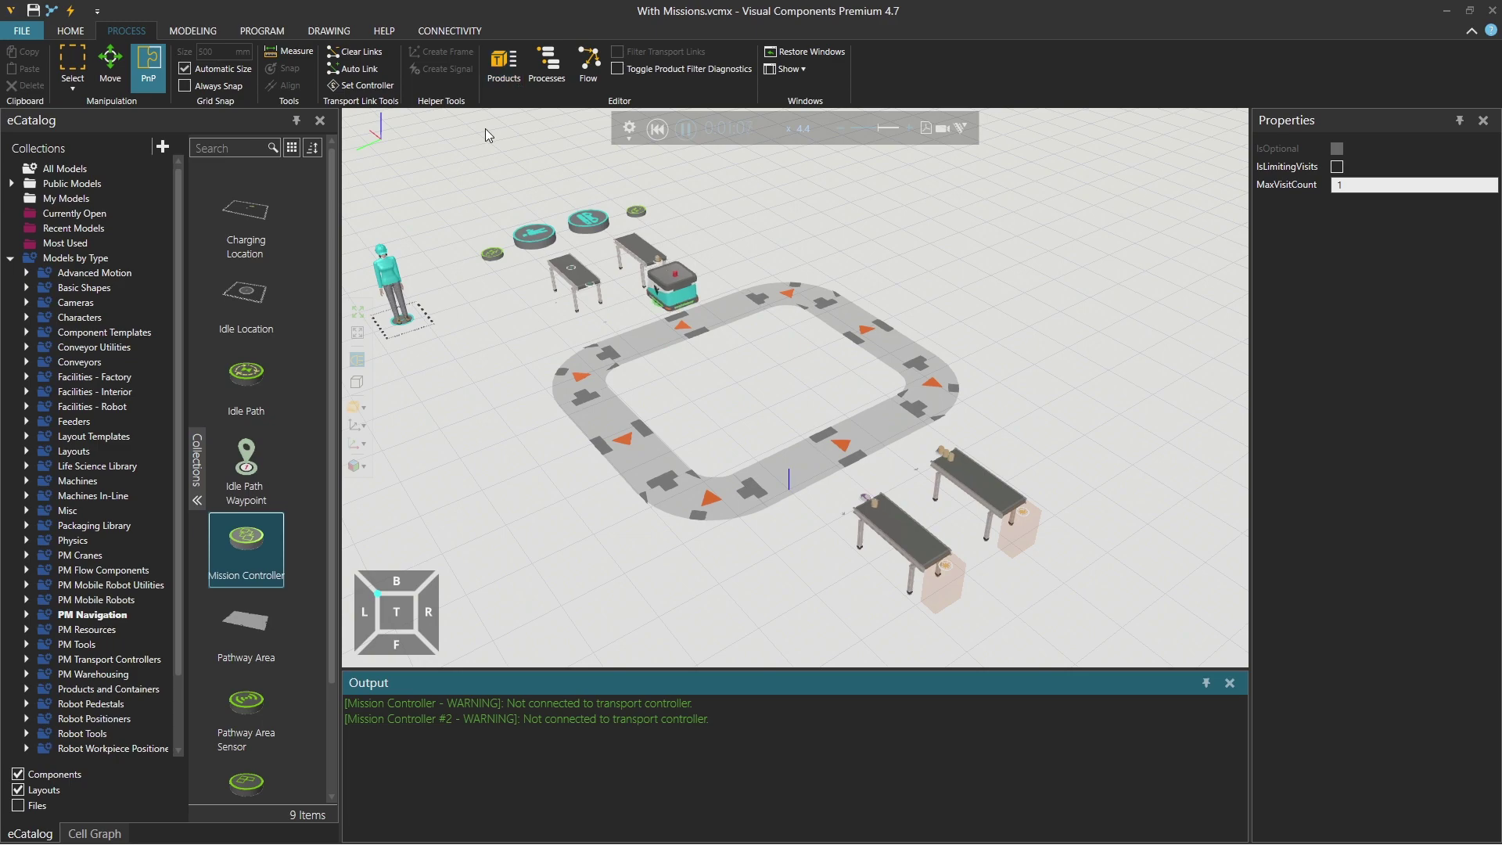
{"action": "left_click", "coordinate": [661, 127]}
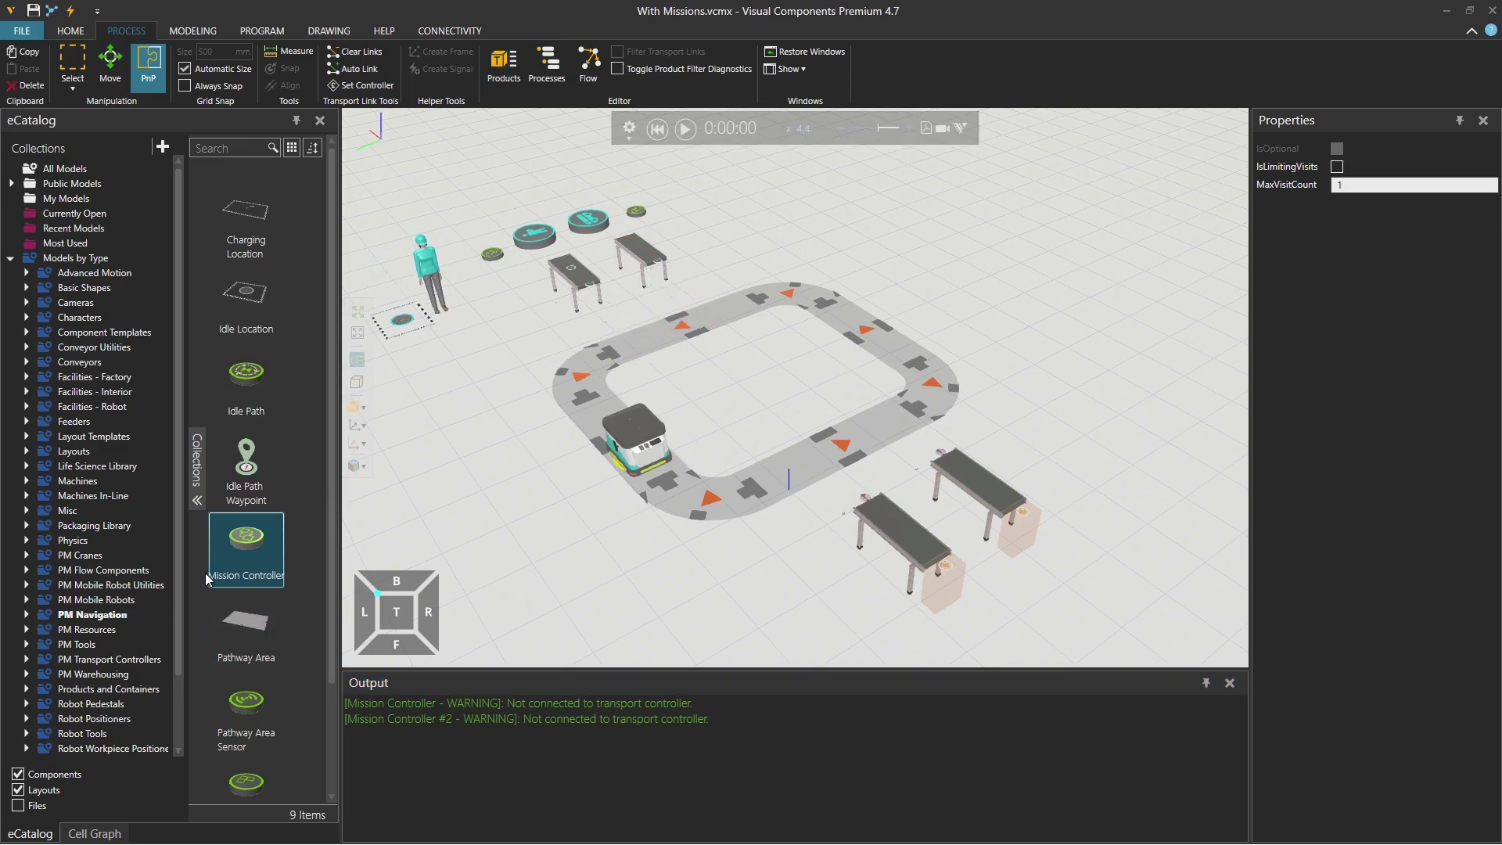
{"action": "left_click", "coordinate": [241, 549]}
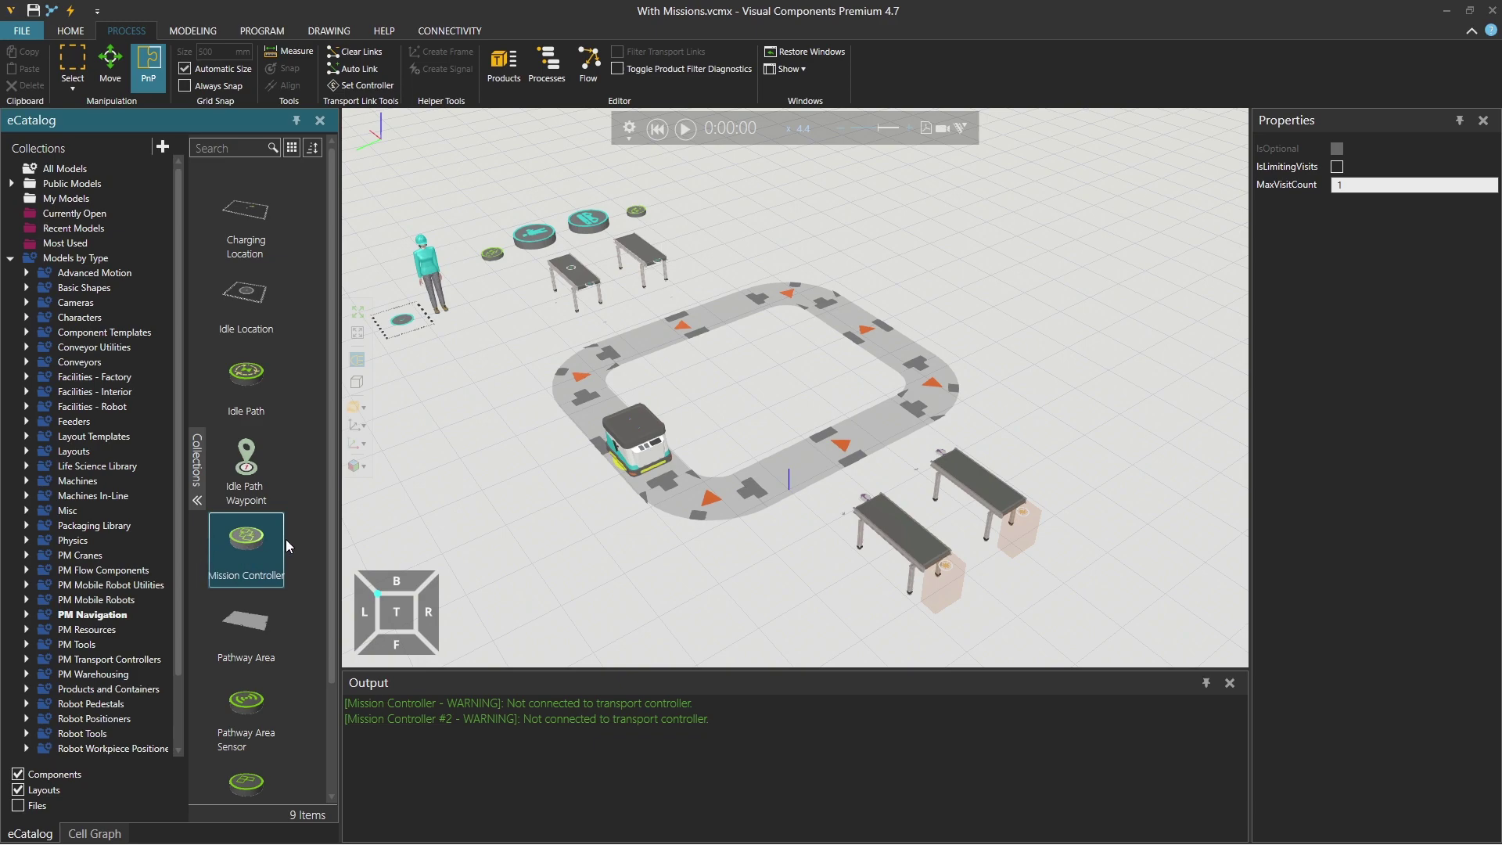
{"action": "left_click", "coordinate": [640, 214]}
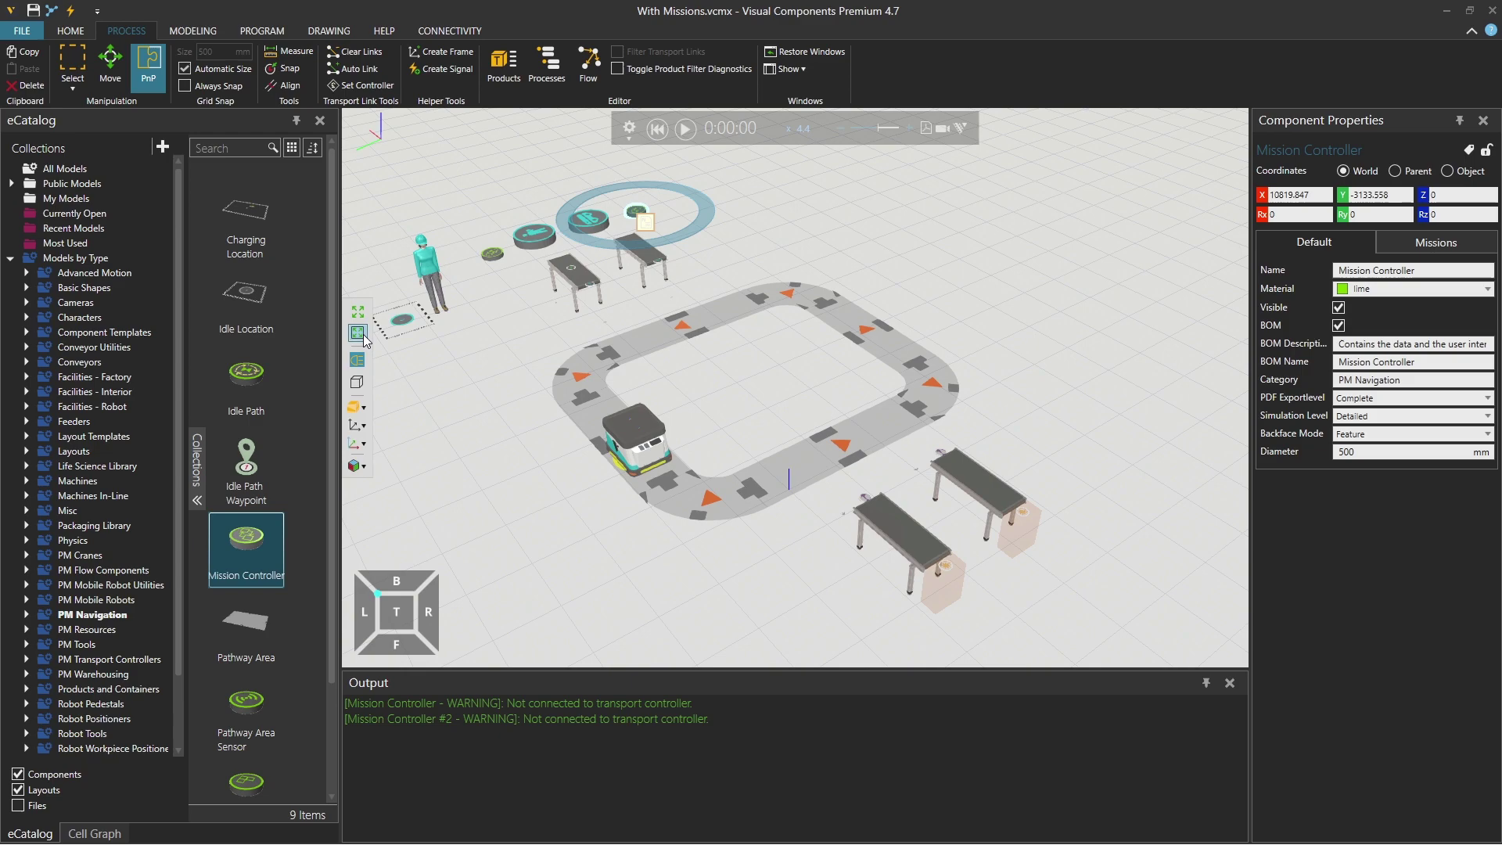
Zoom onto the Mission Controller disc, then show its Missions tab listing Mission #1
{"action": "left_click", "coordinate": [359, 360]}
{"action": "scroll", "coordinate": [815, 344], "scroll_direction": "down", "scroll_amount": 6}
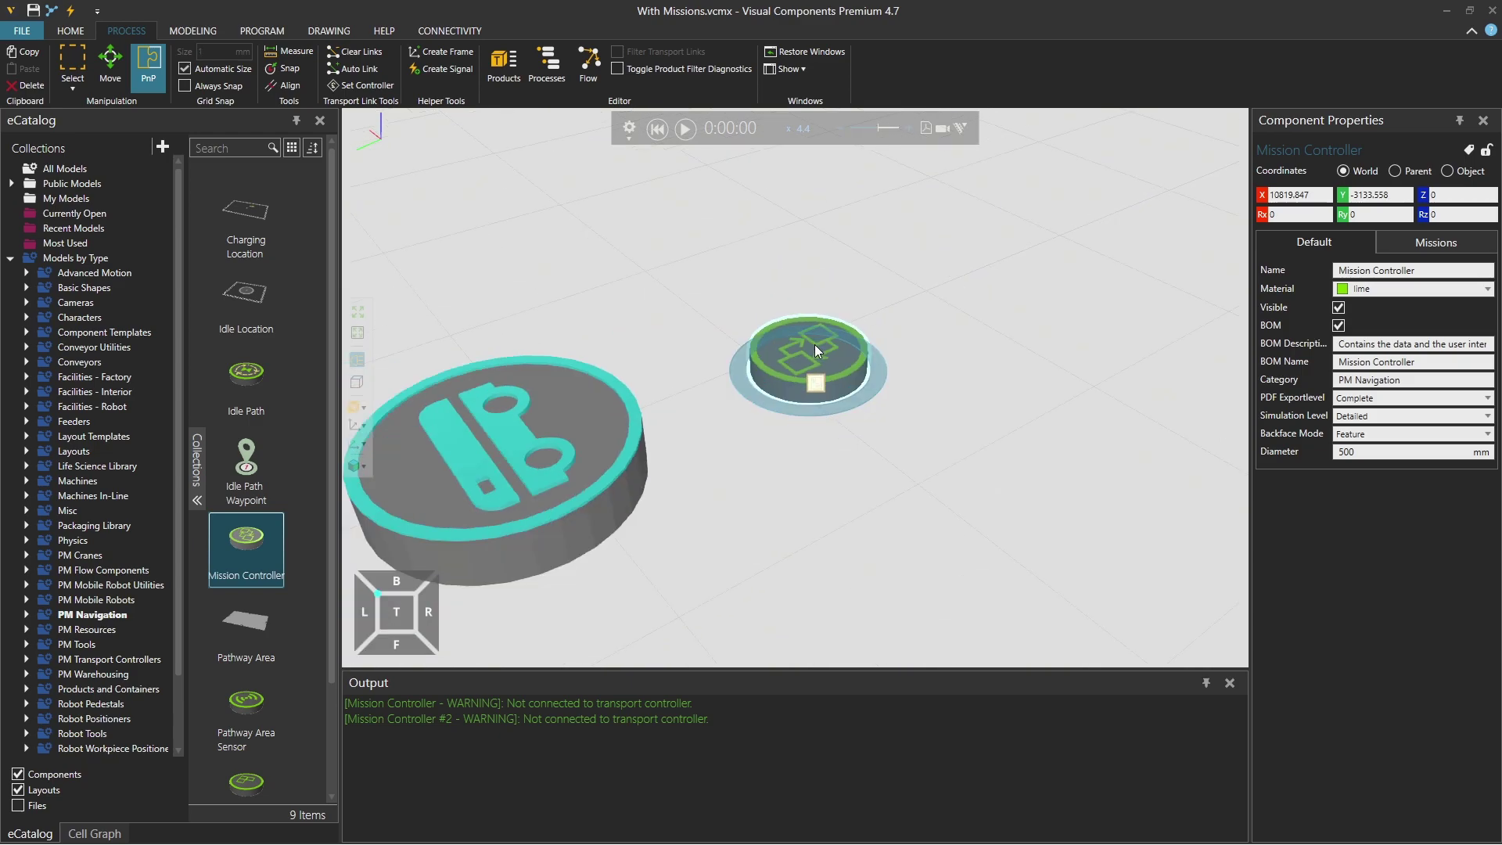
{"action": "scroll", "coordinate": [743, 446], "scroll_direction": "down", "scroll_amount": 2}
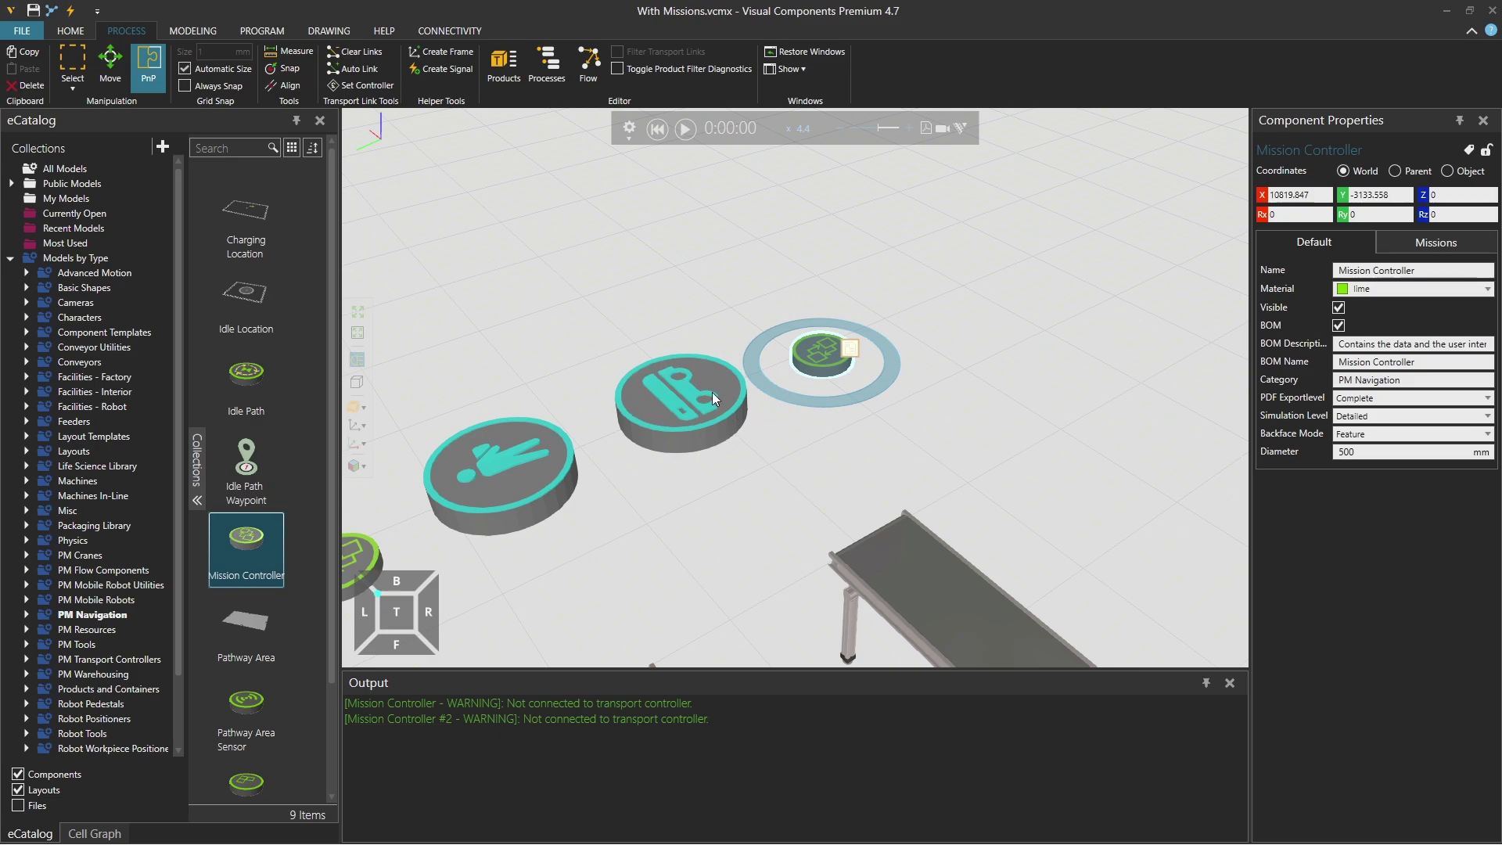
{"action": "scroll", "coordinate": [712, 392], "scroll_direction": "down", "scroll_amount": 3}
{"action": "scroll", "coordinate": [701, 505], "scroll_direction": "down", "scroll_amount": 3}
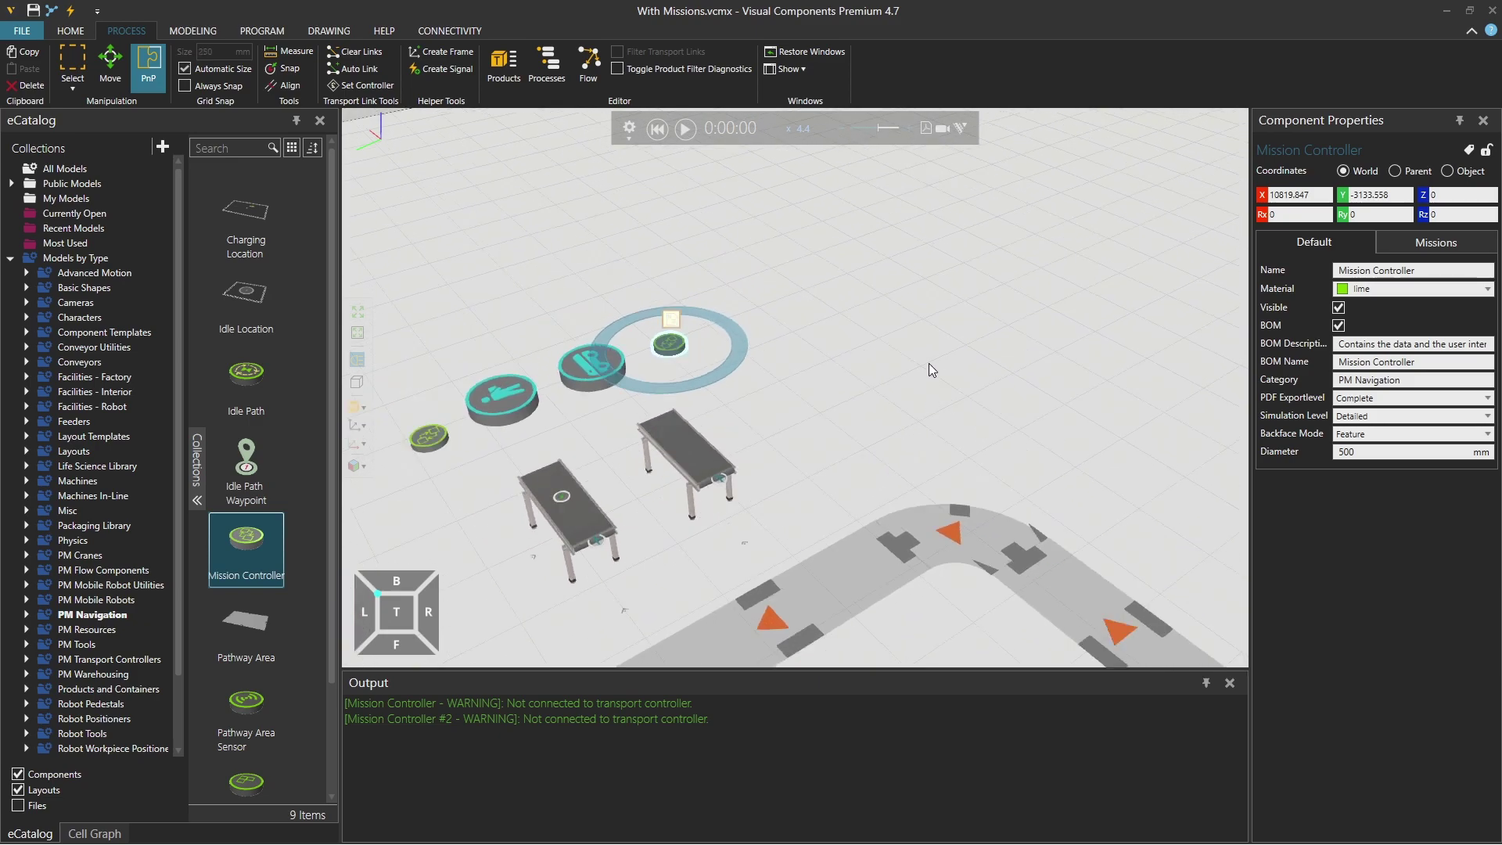
{"action": "left_click", "coordinate": [1420, 245]}
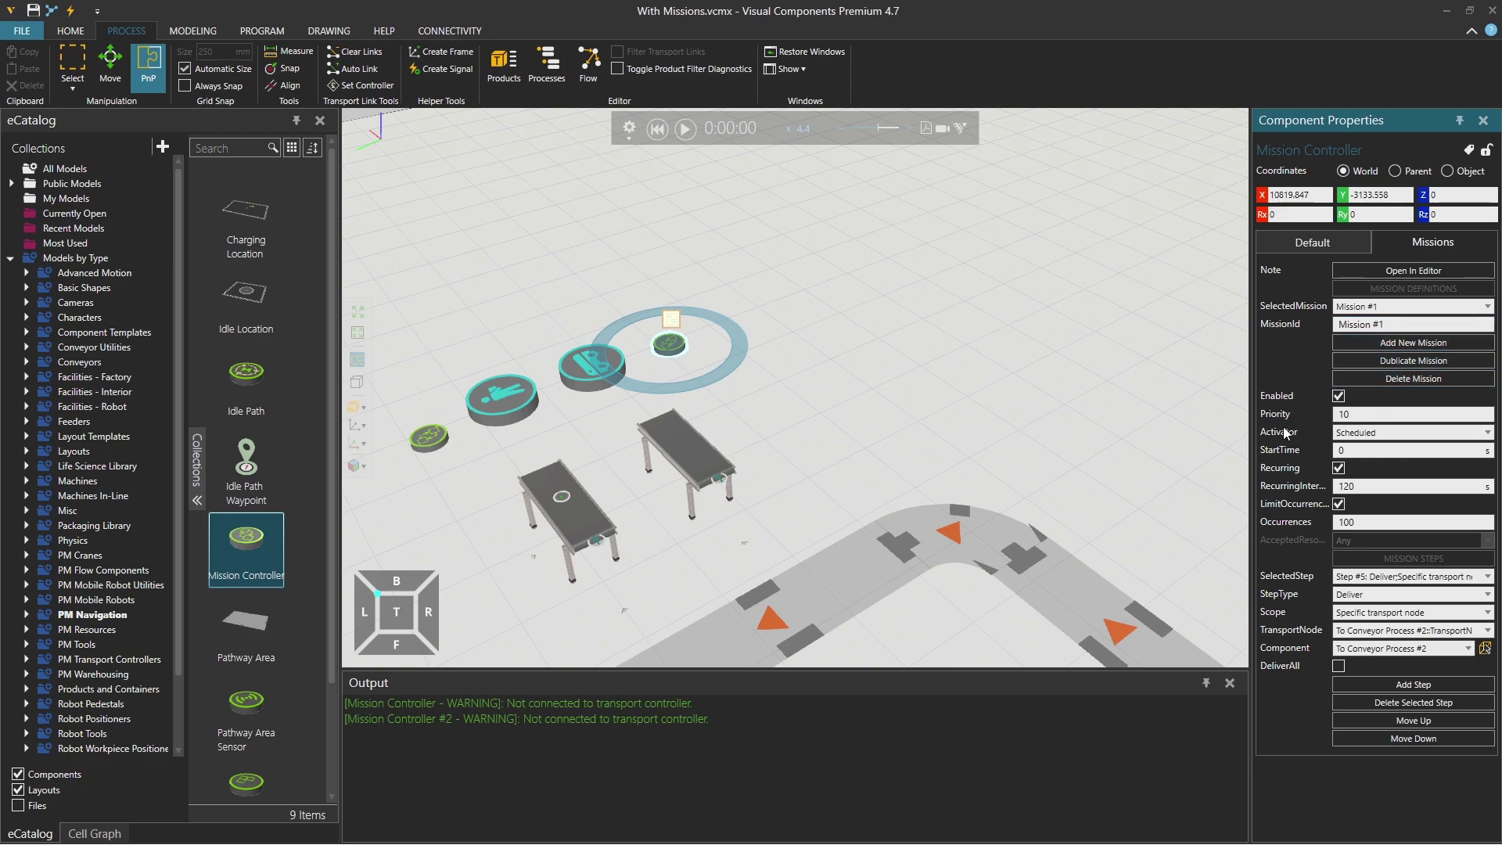
{"action": "left_click", "coordinate": [1366, 435]}
{"action": "left_click", "coordinate": [1366, 436]}
{"action": "left_click_drag", "start_coordinate": [1380, 486], "coordinate": [1294, 489]}
{"action": "left_click", "coordinate": [1358, 432]}
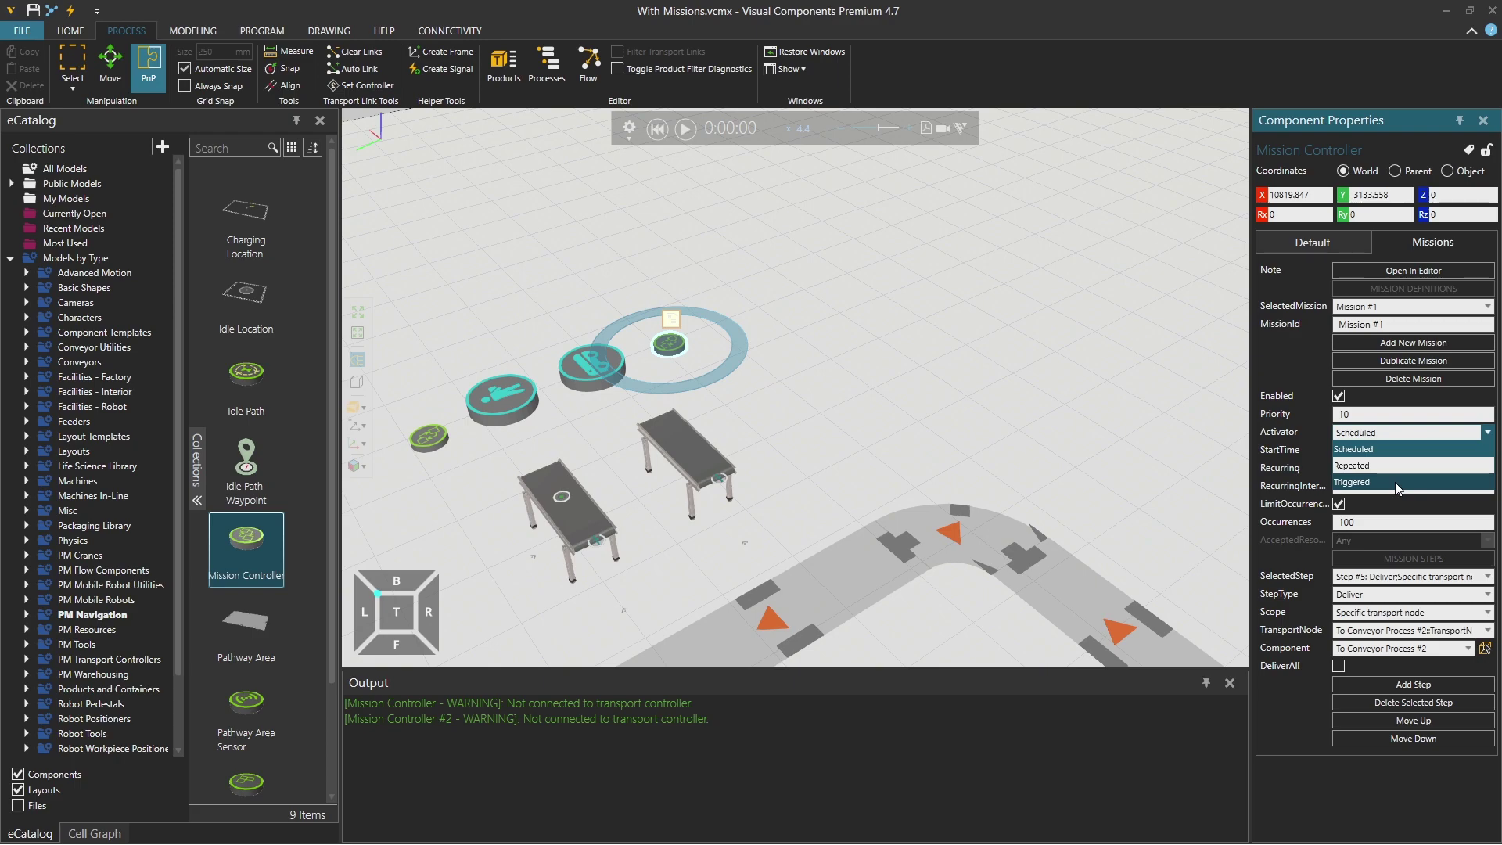
{"action": "left_click", "coordinate": [1268, 493]}
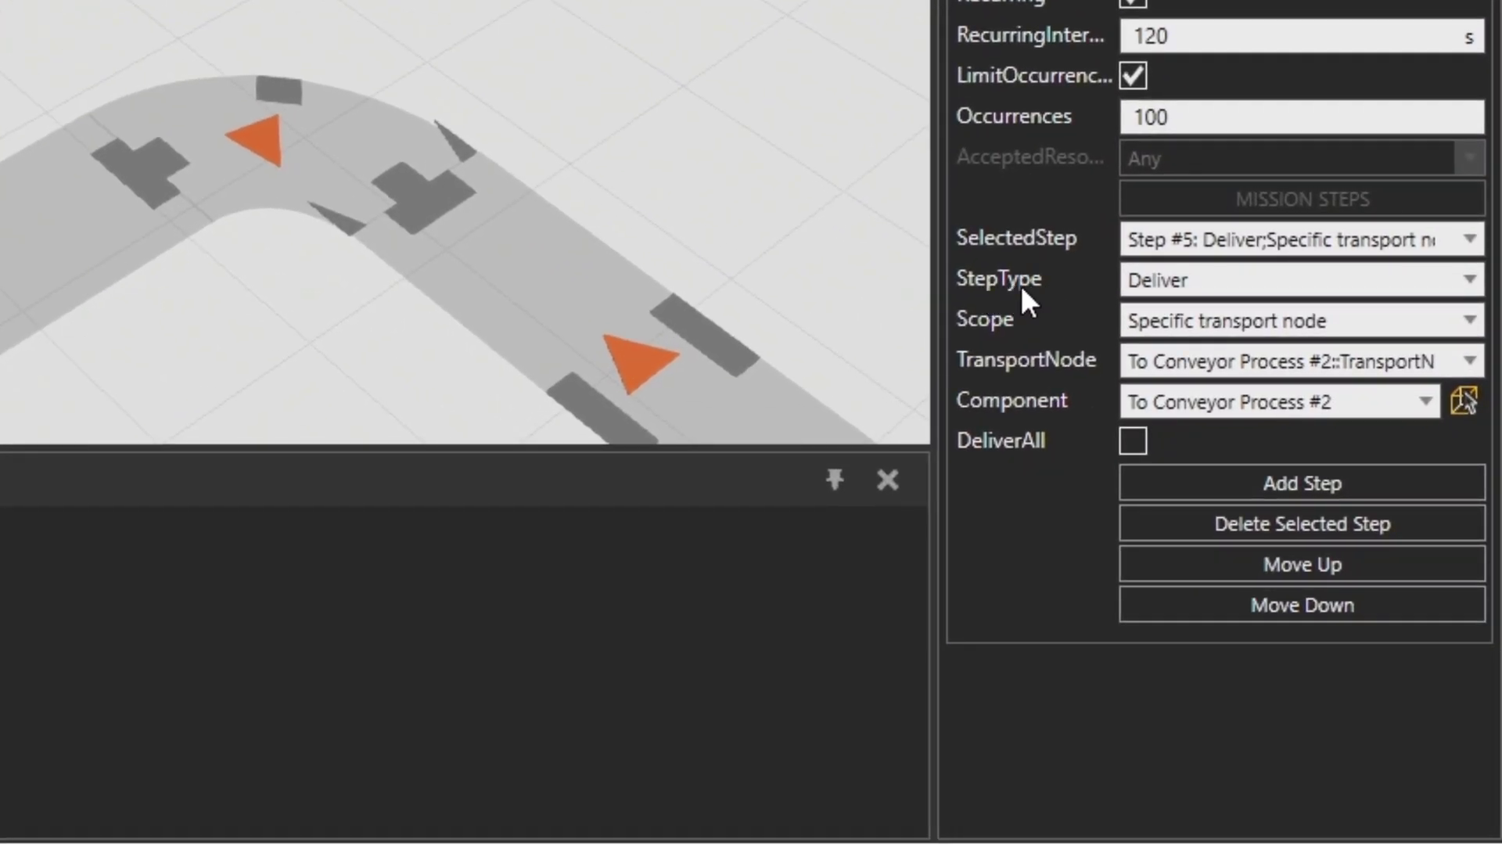
Review the available mission step types in the StepType dropdown
{"action": "left_click", "coordinate": [1143, 275]}
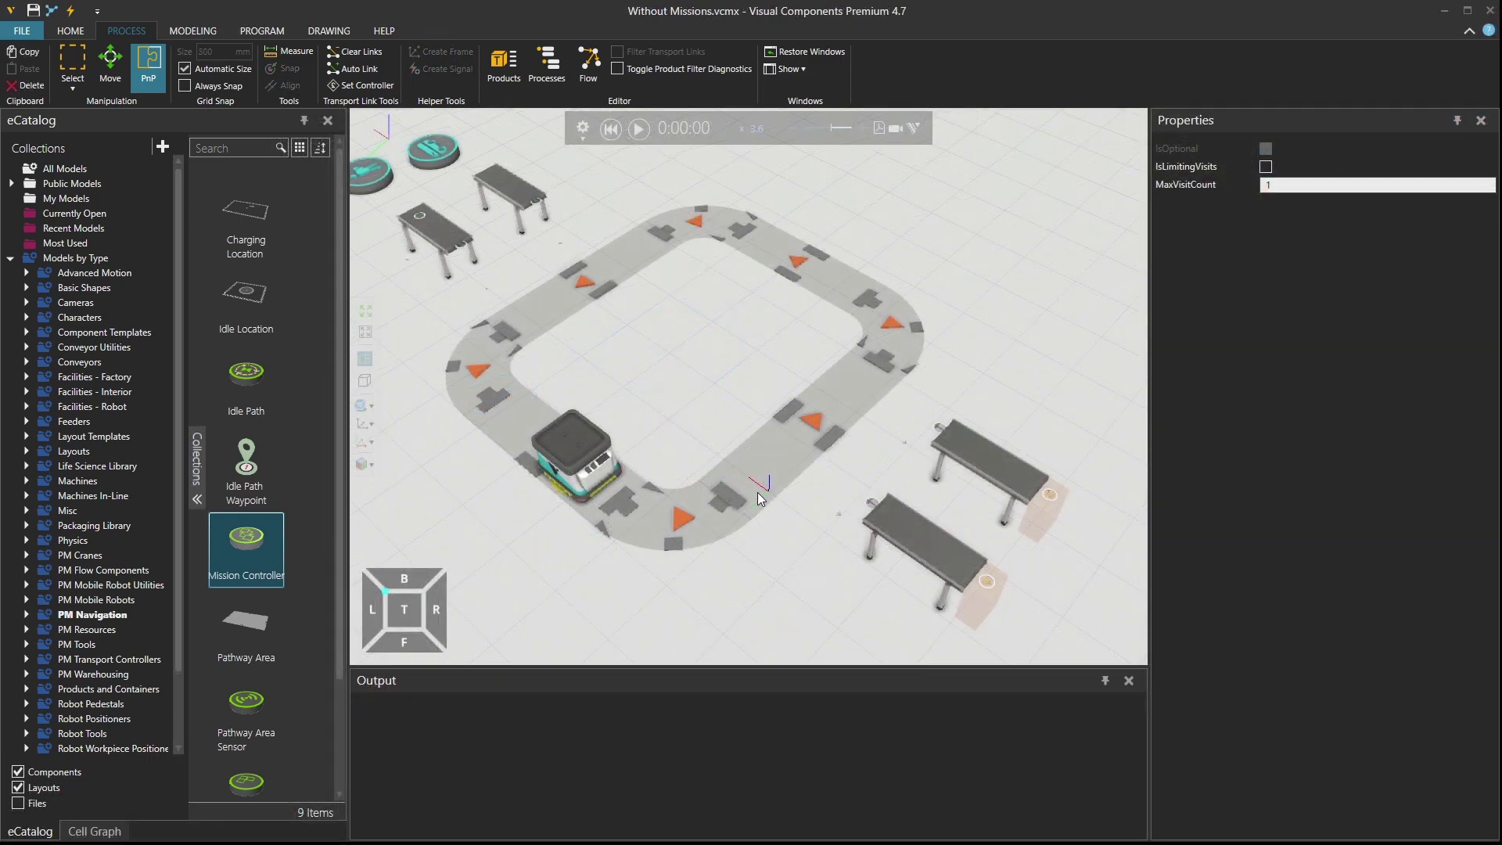
{"action": "left_click", "coordinate": [638, 129]}
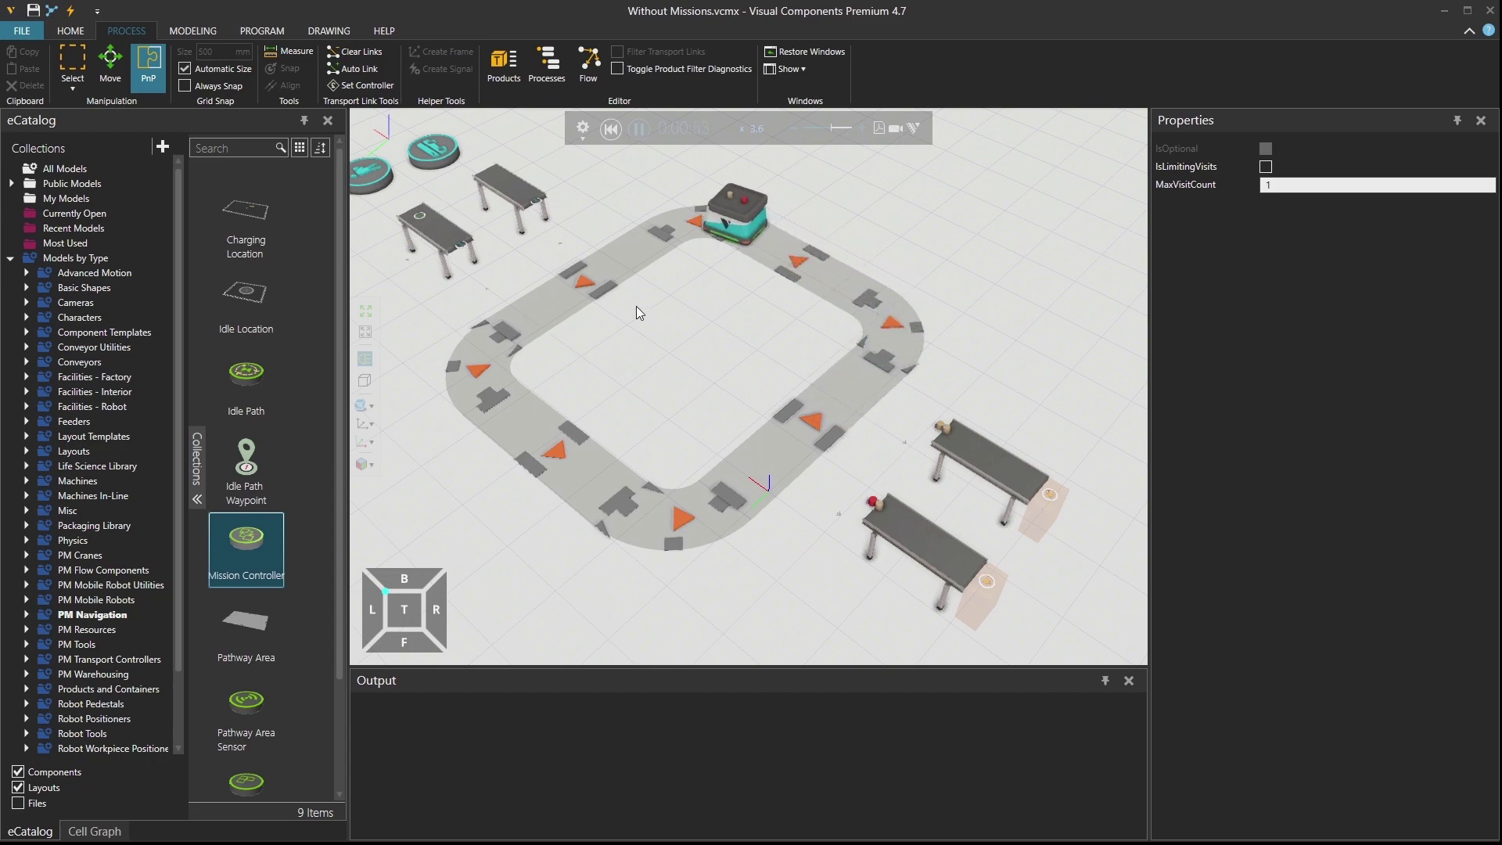
{"action": "right_click_drag", "start_coordinate": [651, 332], "coordinate": [714, 335], "text": "ctrl"}
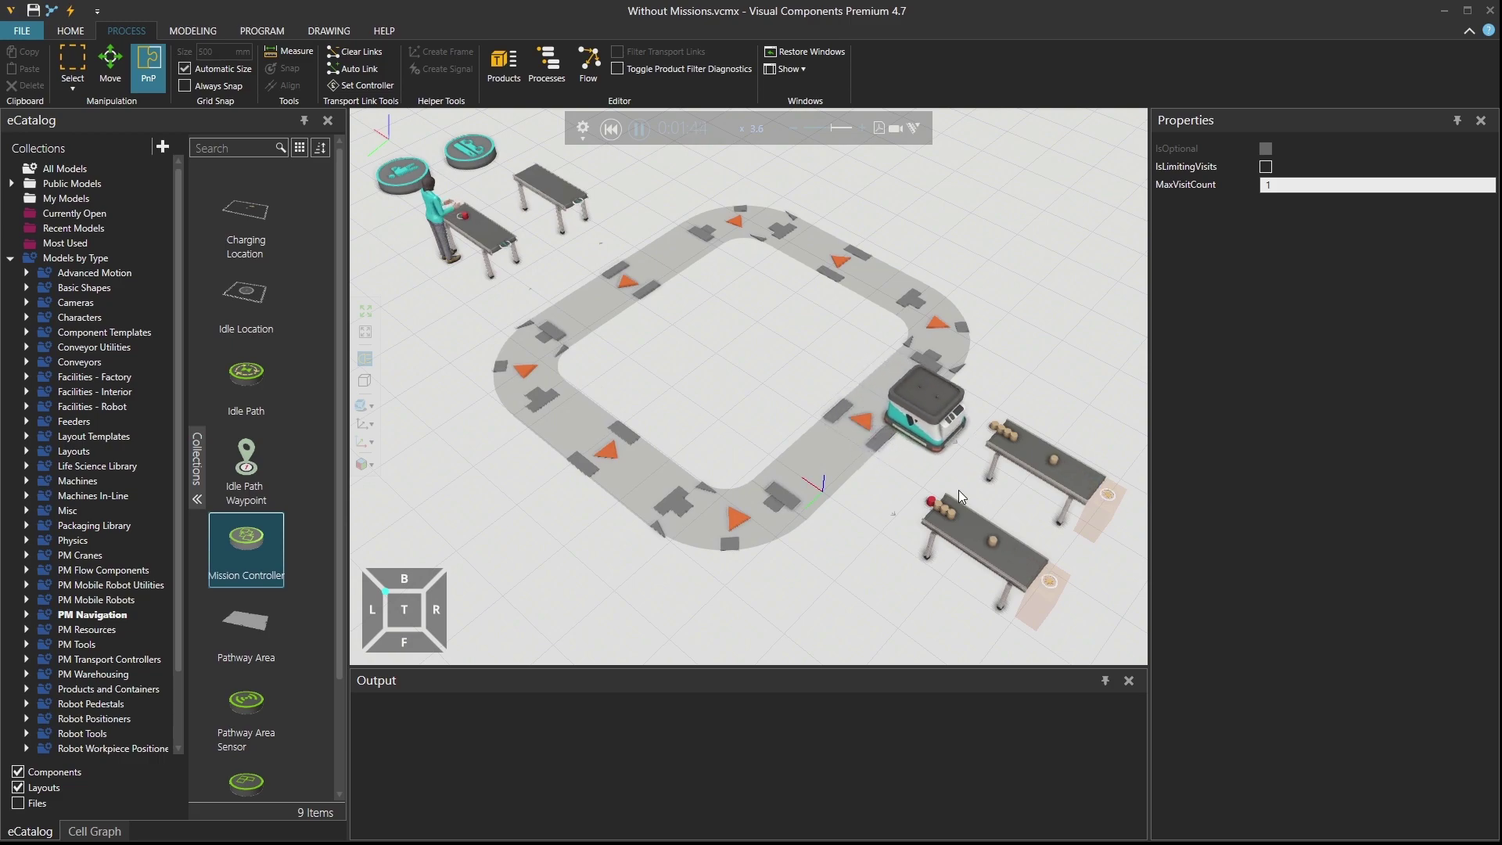
{"action": "scroll", "coordinate": [962, 497], "scroll_direction": "up", "scroll_amount": 3}
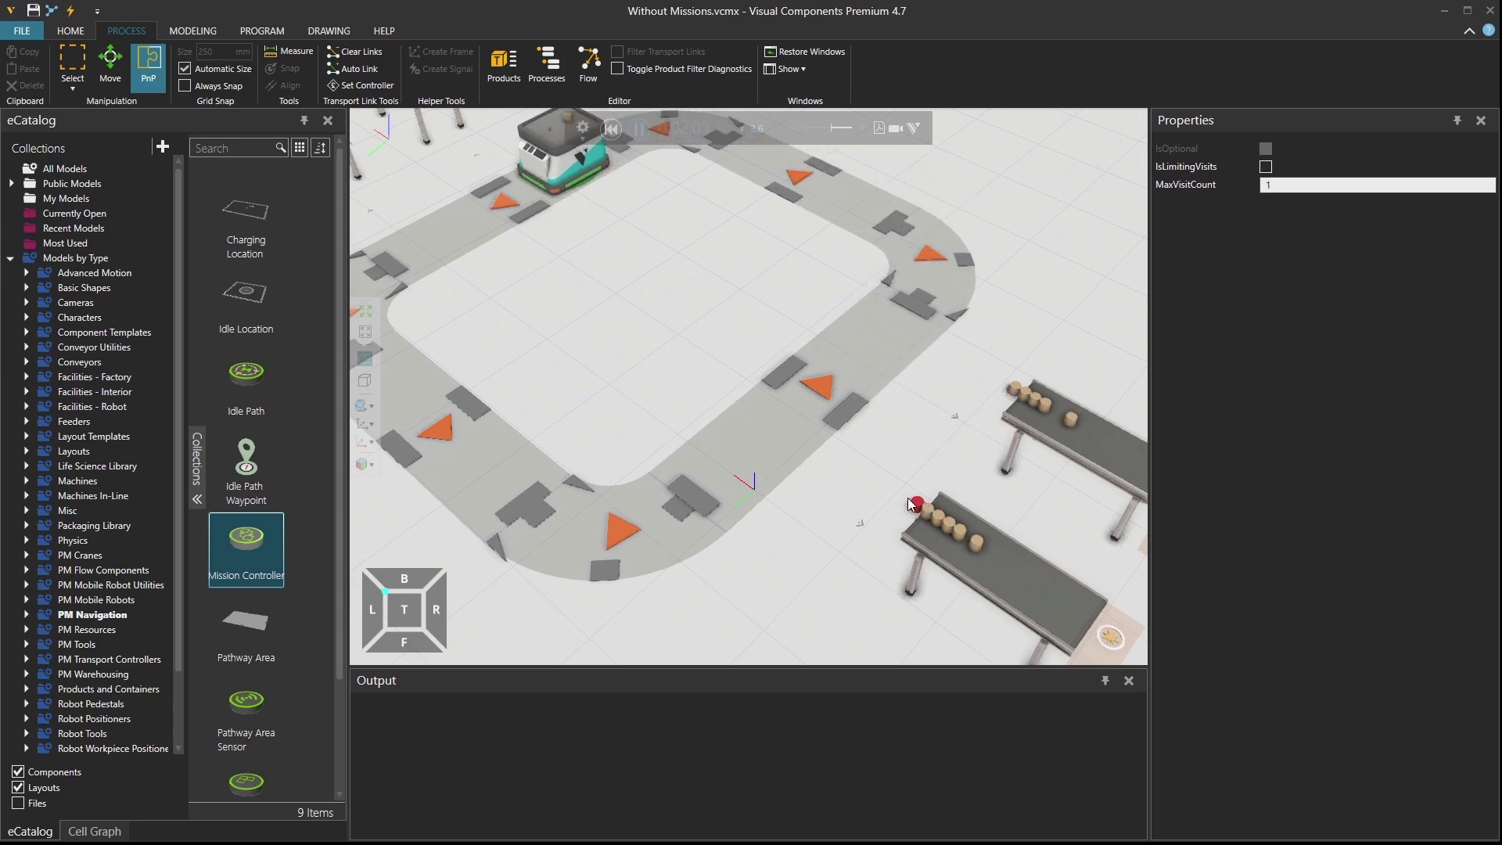
{"action": "scroll", "coordinate": [796, 462], "scroll_direction": "down", "scroll_amount": 4}
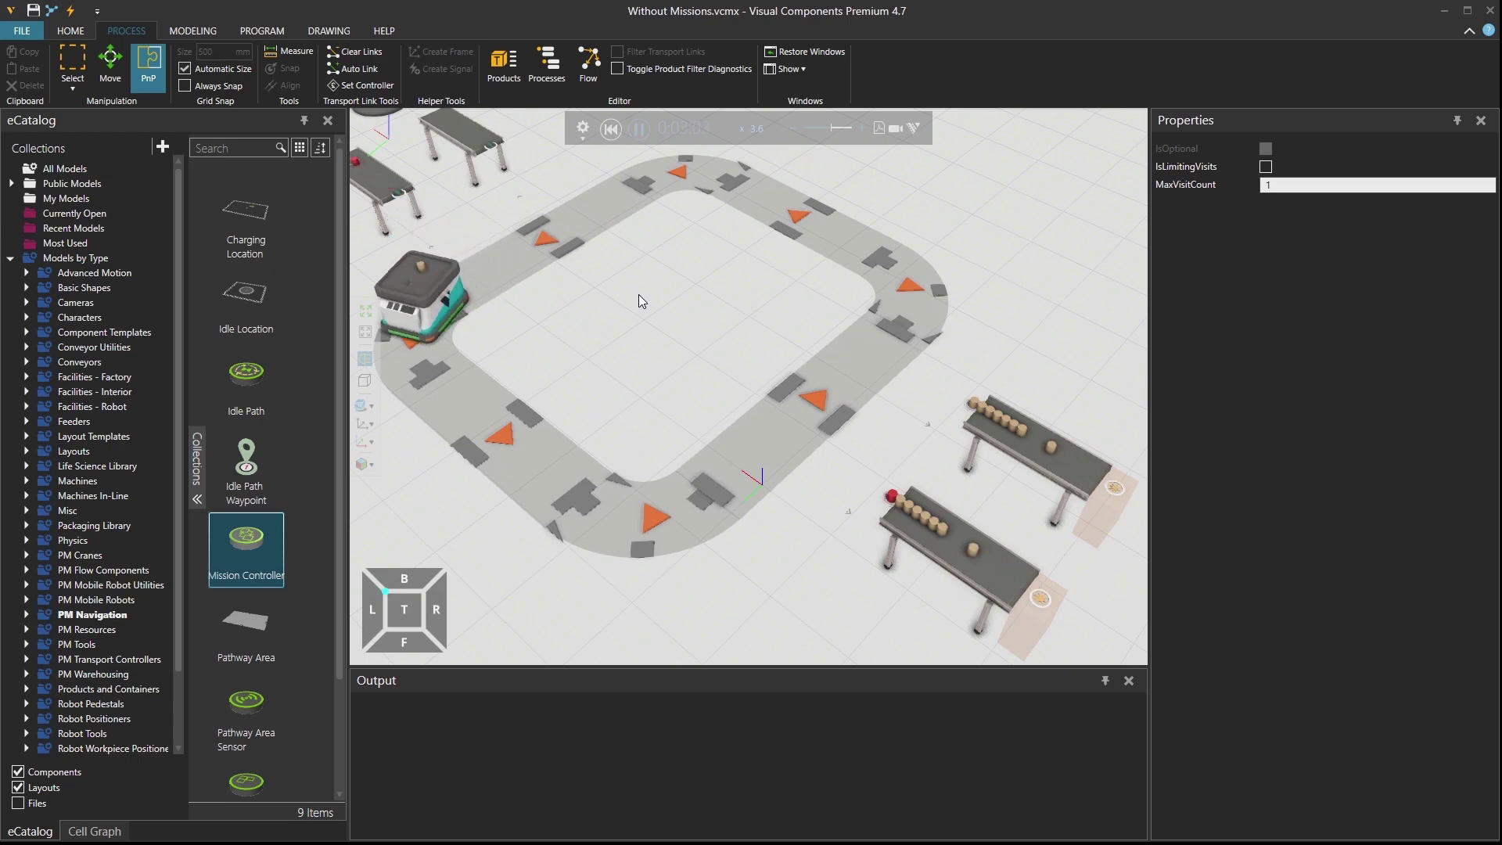
{"action": "left_click", "coordinate": [611, 128]}
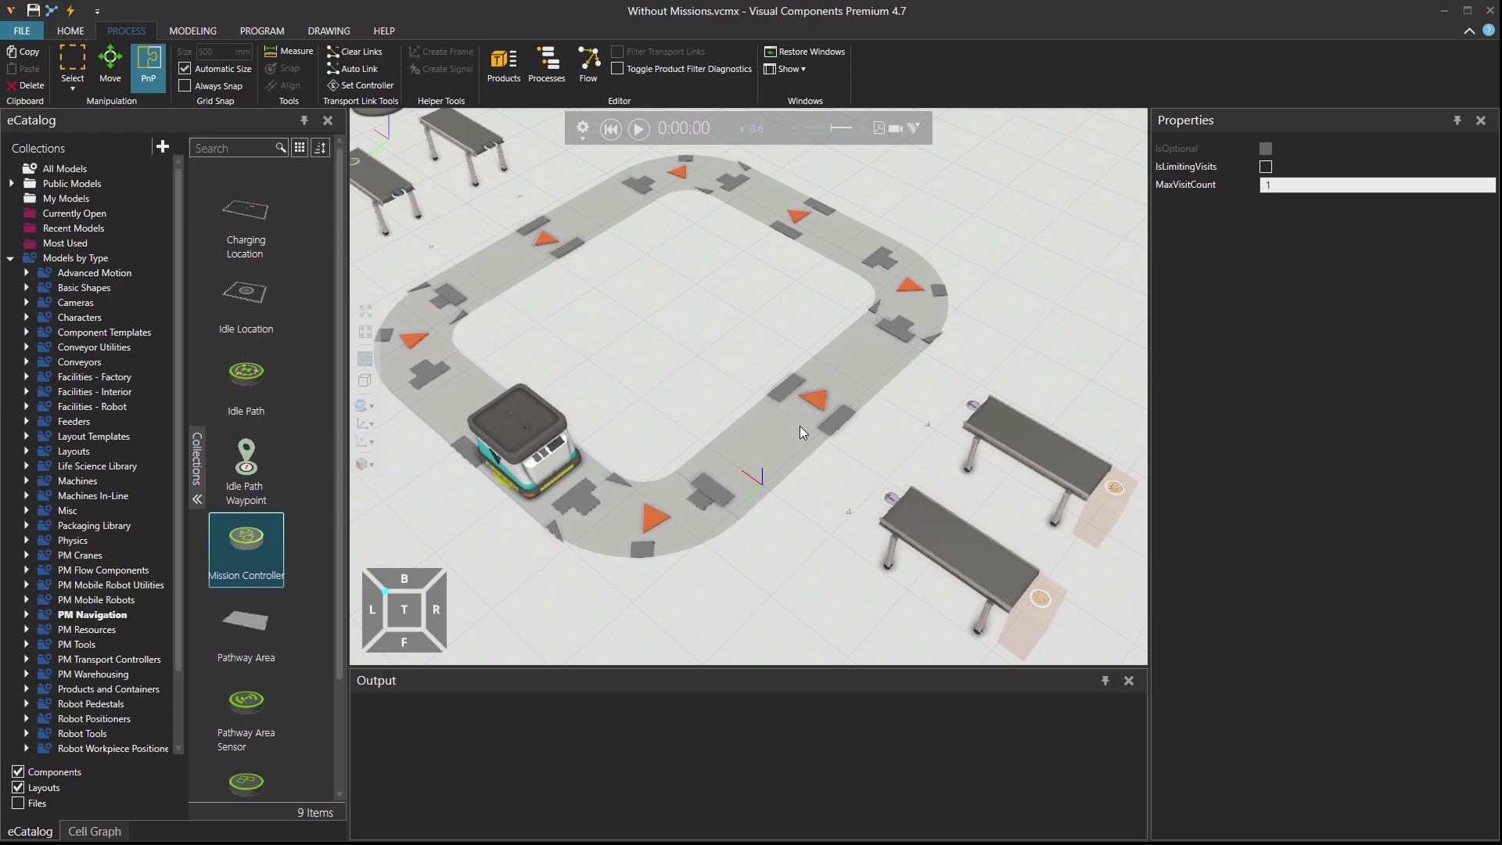
Place a PM Navigation Mission Controller from the eCatalog beside the existing controller discs
{"action": "scroll", "coordinate": [741, 377], "scroll_direction": "down", "scroll_amount": 4}
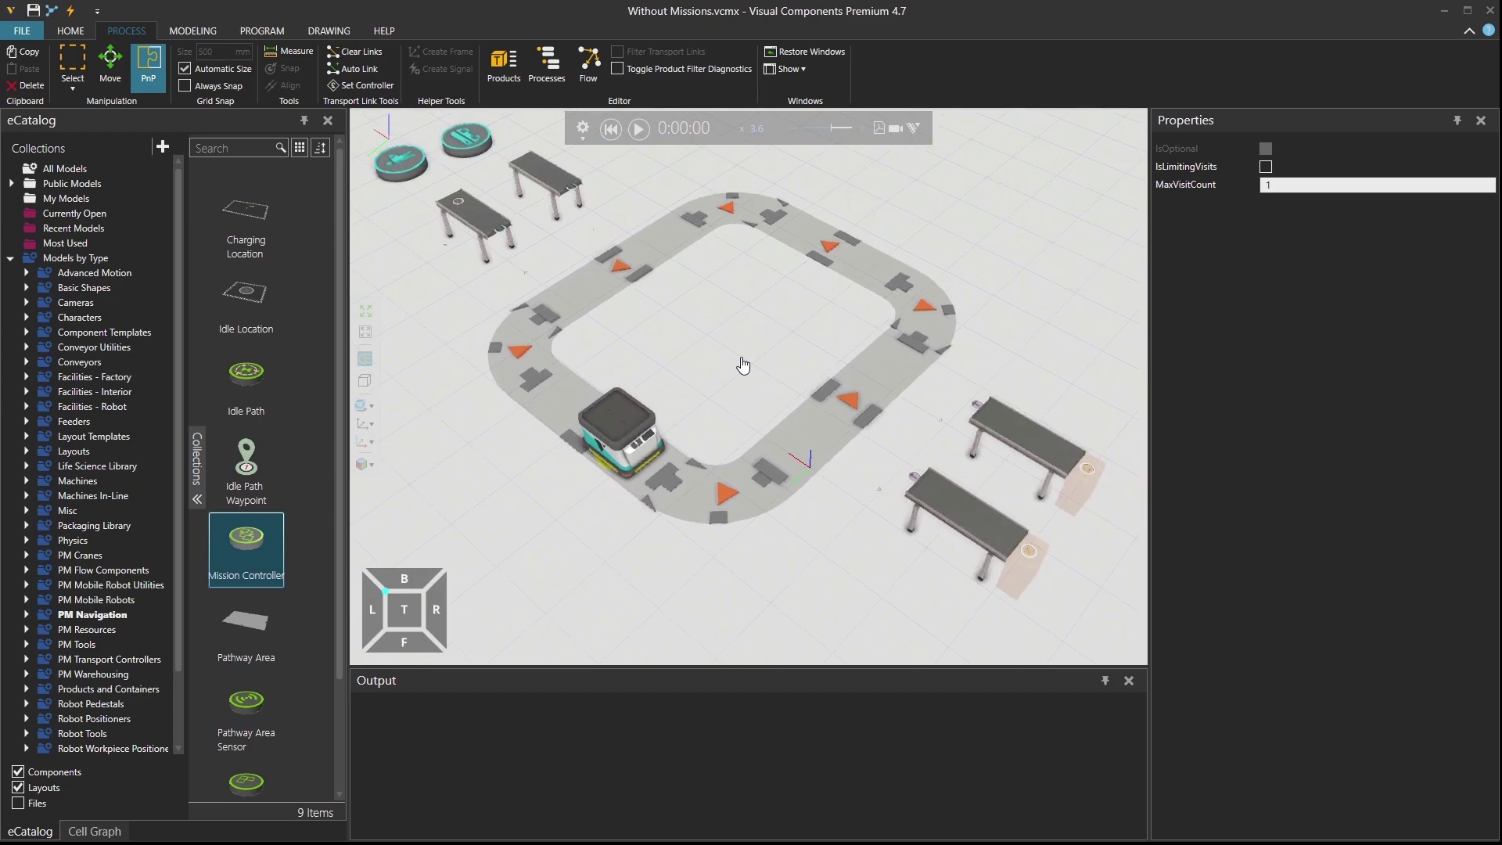
{"action": "middle_click_drag", "start_coordinate": [743, 365], "coordinate": [719, 392]}
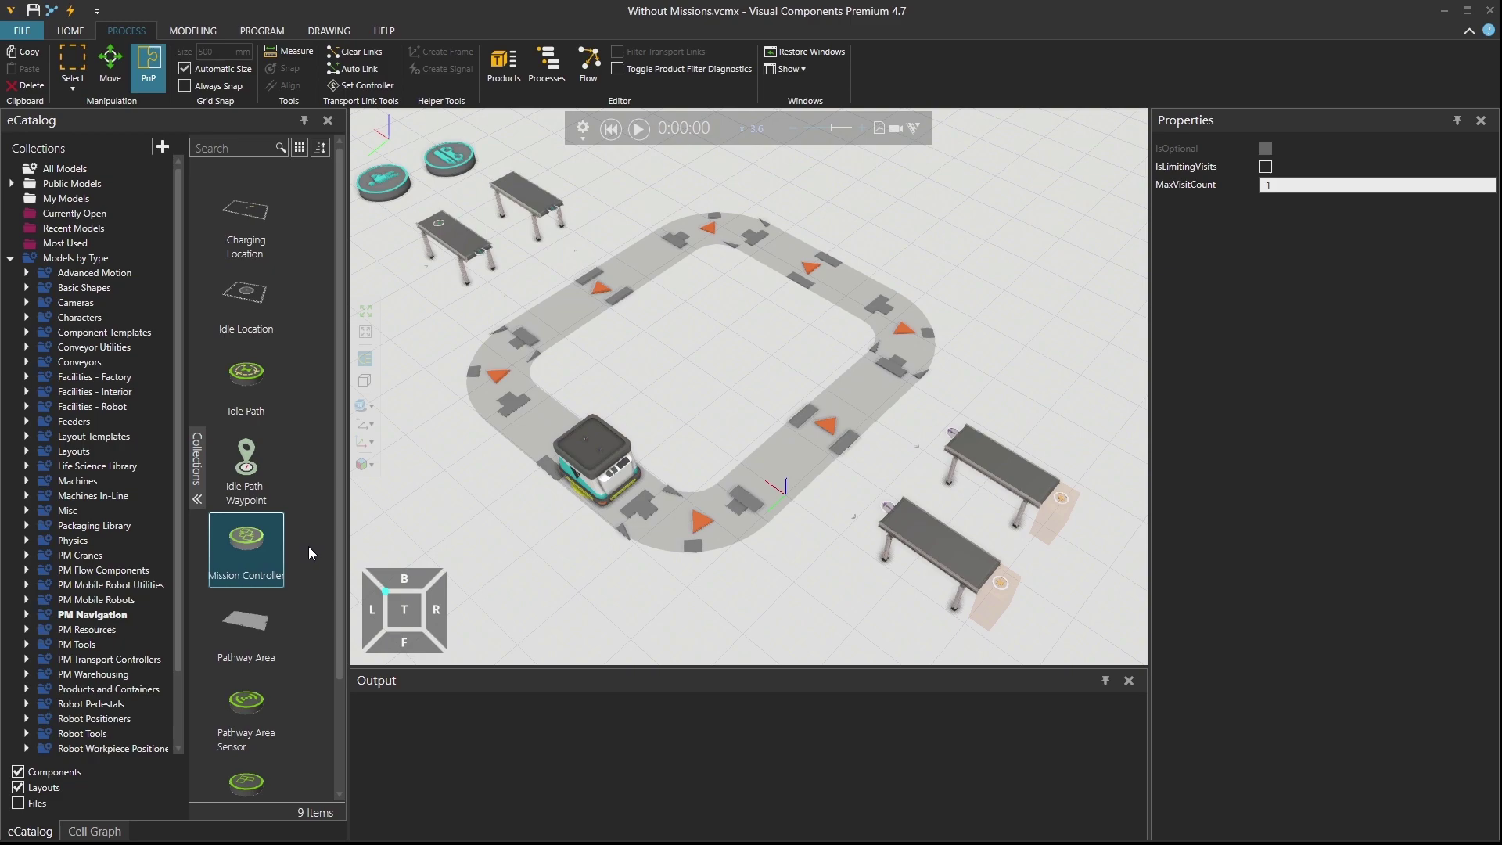
{"action": "left_click_drag", "start_coordinate": [282, 546], "coordinate": [504, 146]}
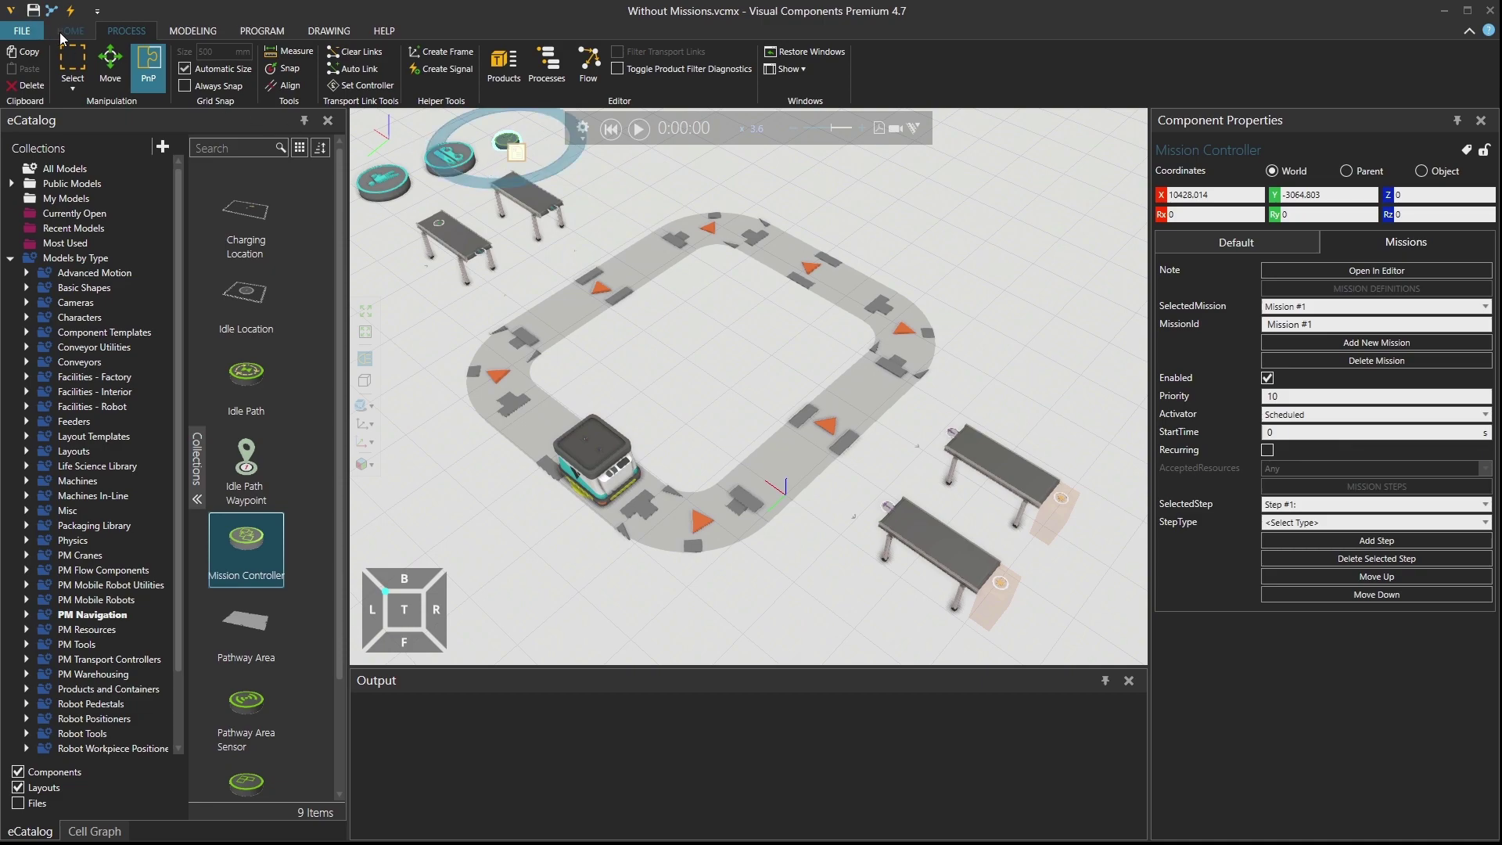
Link the Mobile Robot Transport Controller's Missions interface to the new Mission Controller
{"action": "left_click", "coordinate": [85, 33]}
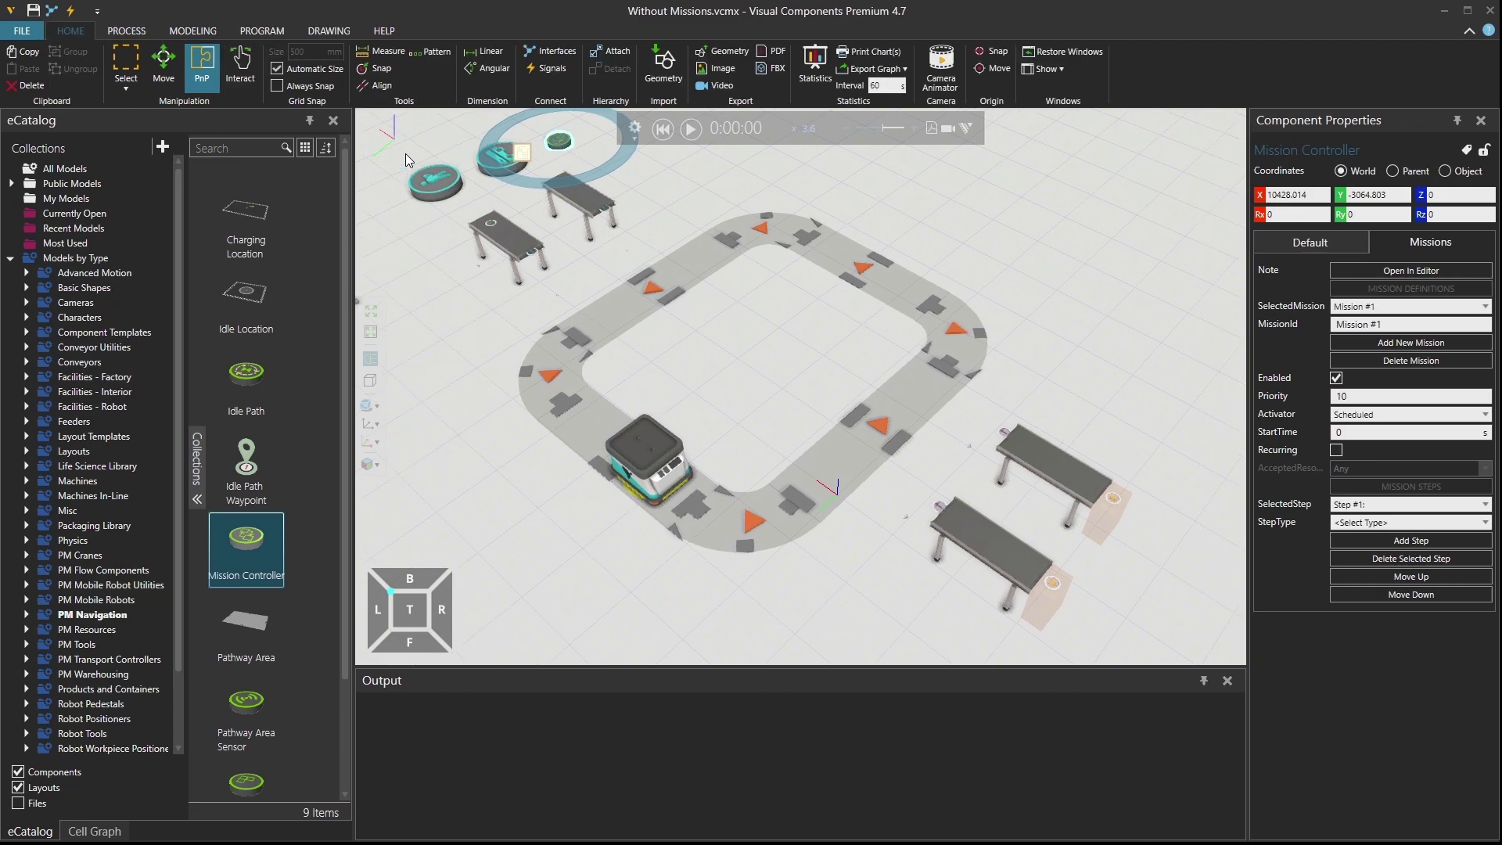
{"action": "left_click", "coordinate": [557, 52]}
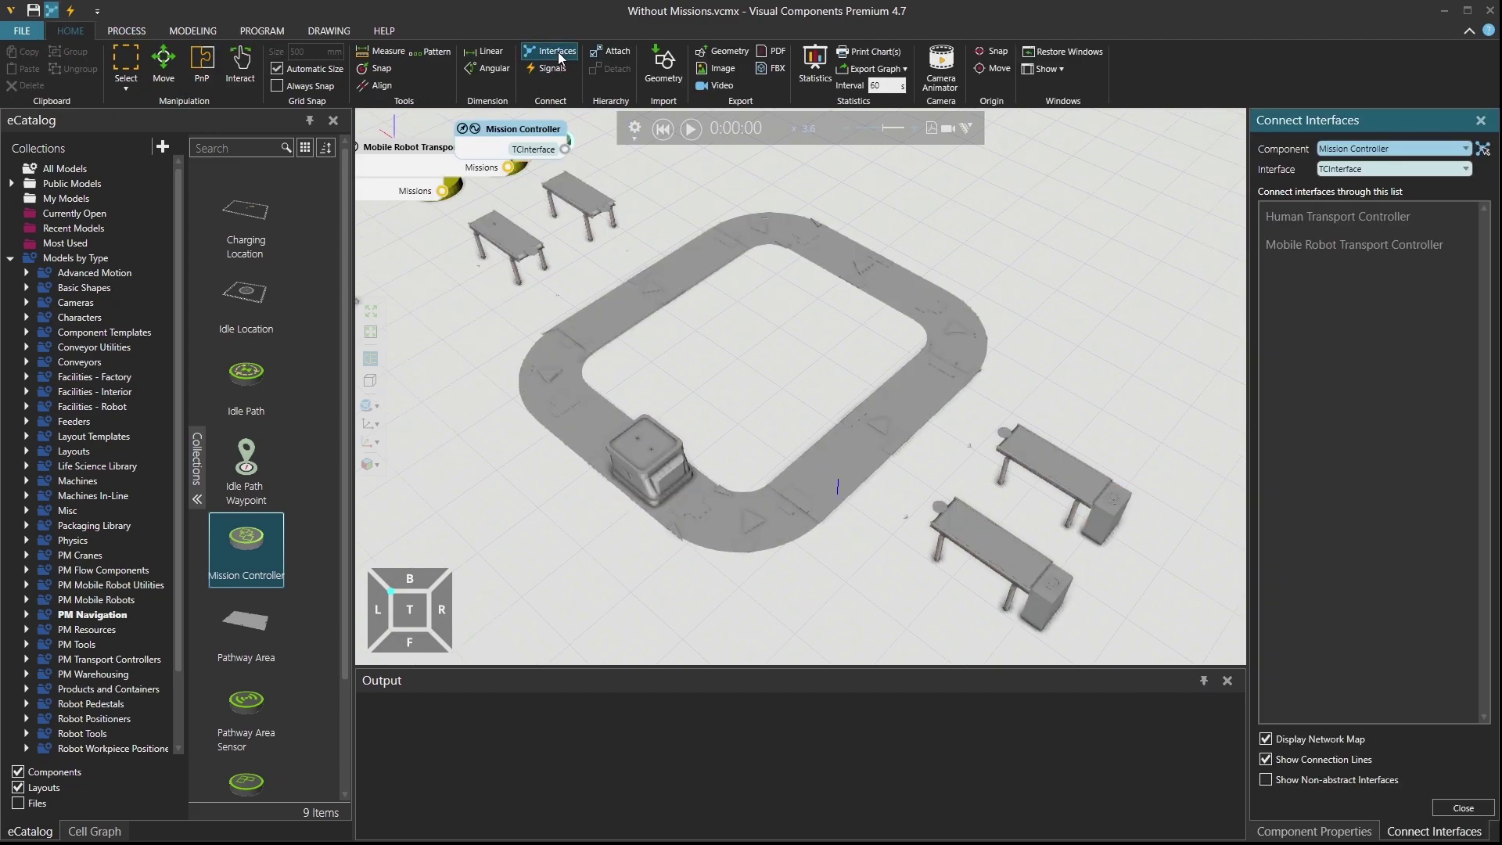
{"action": "left_click", "coordinate": [524, 125]}
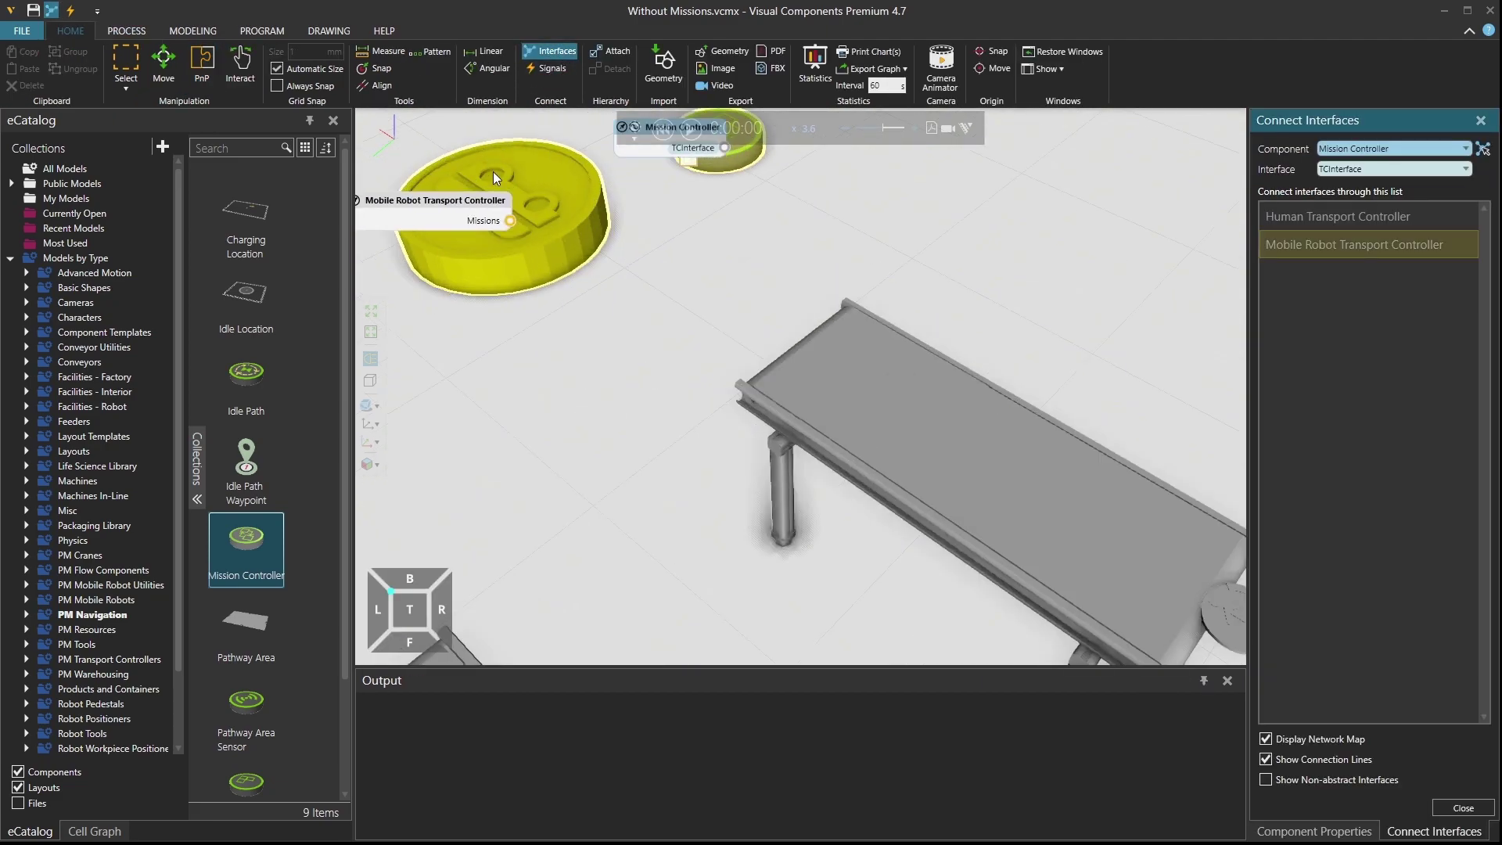
{"action": "left_click", "coordinate": [551, 200]}
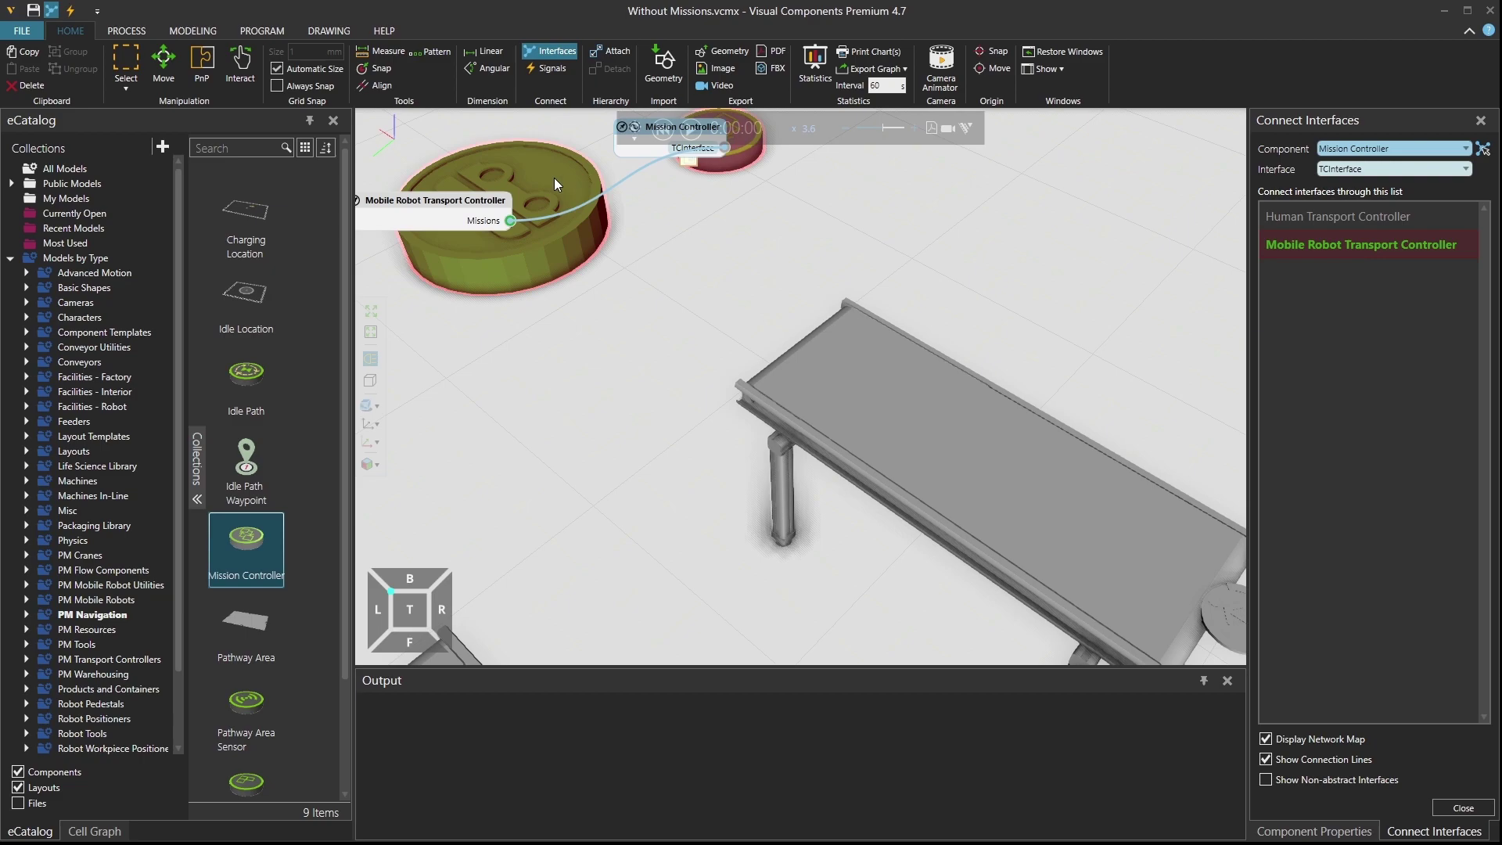
{"action": "left_click", "coordinate": [554, 55]}
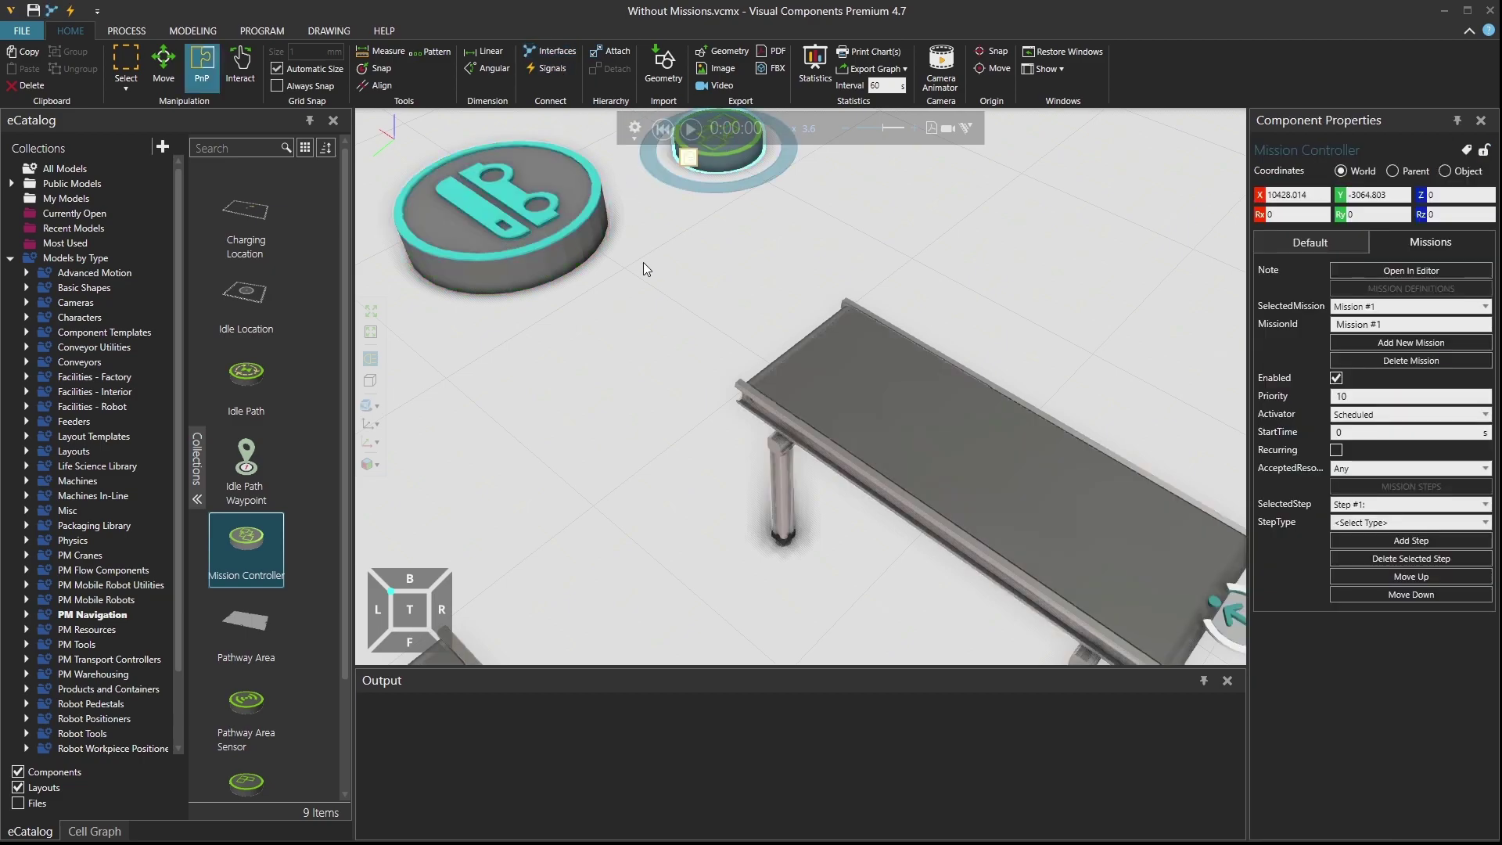
{"action": "scroll", "coordinate": [640, 322], "scroll_direction": "down", "scroll_amount": 3}
{"action": "scroll", "coordinate": [640, 322], "scroll_direction": "down", "scroll_amount": 3}
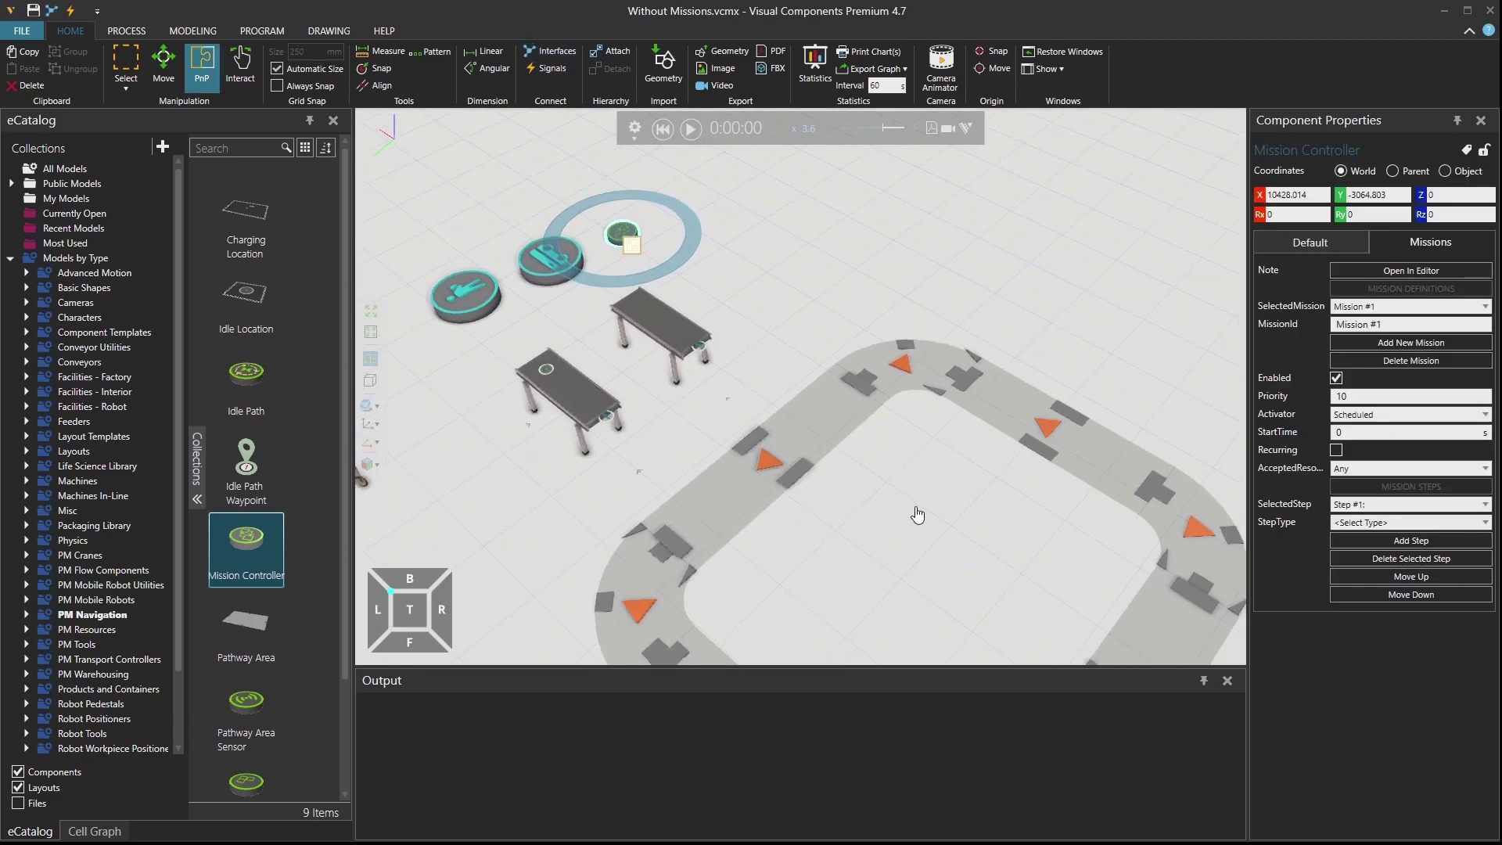
{"action": "scroll", "coordinate": [819, 423], "scroll_direction": "up", "scroll_amount": 2}
{"action": "scroll", "coordinate": [819, 430], "scroll_direction": "down", "scroll_amount": 3}
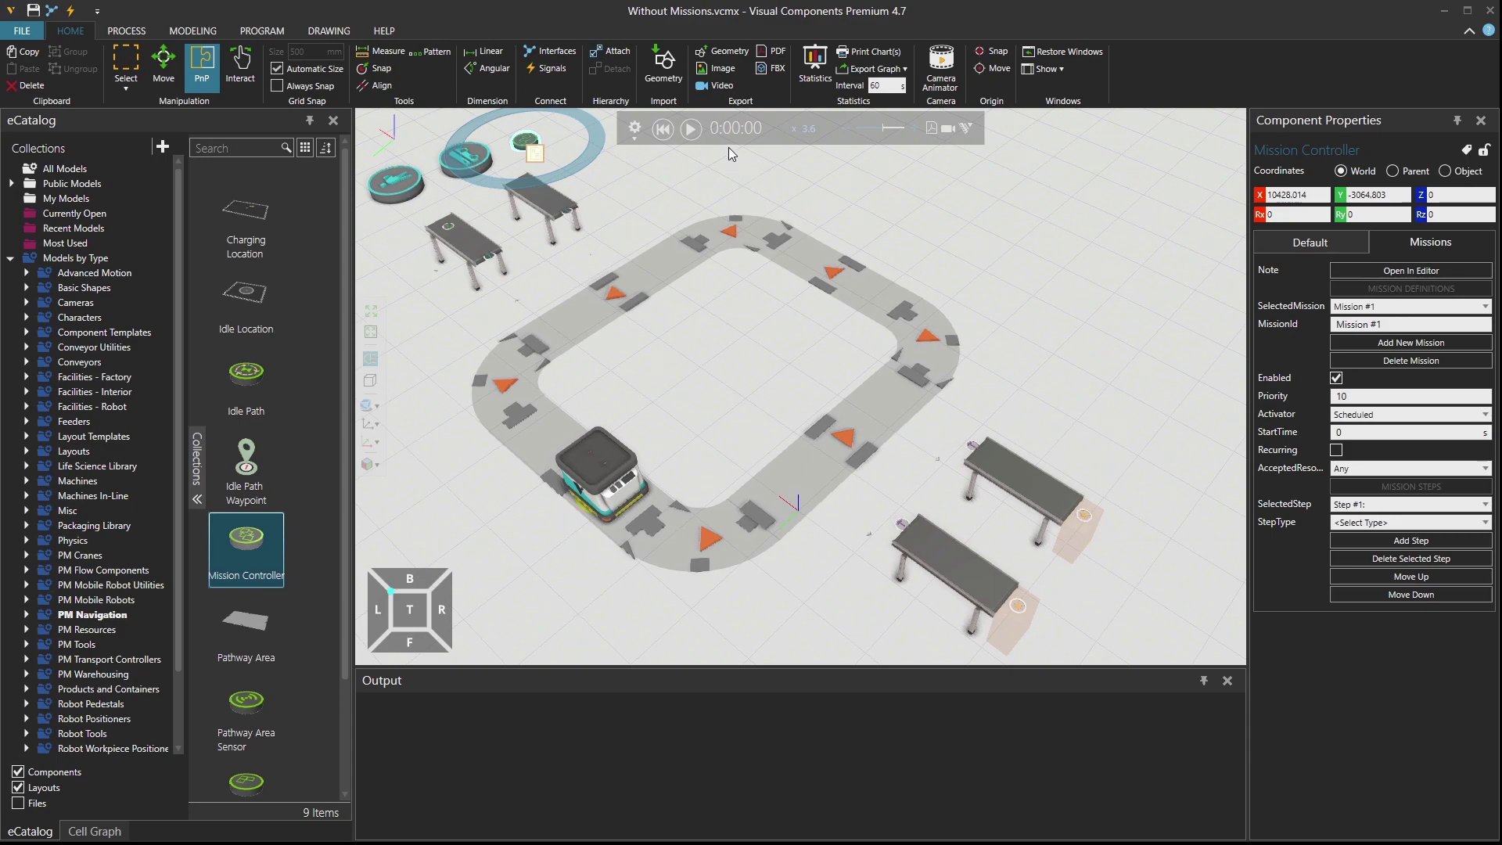
{"action": "left_click", "coordinate": [691, 129]}
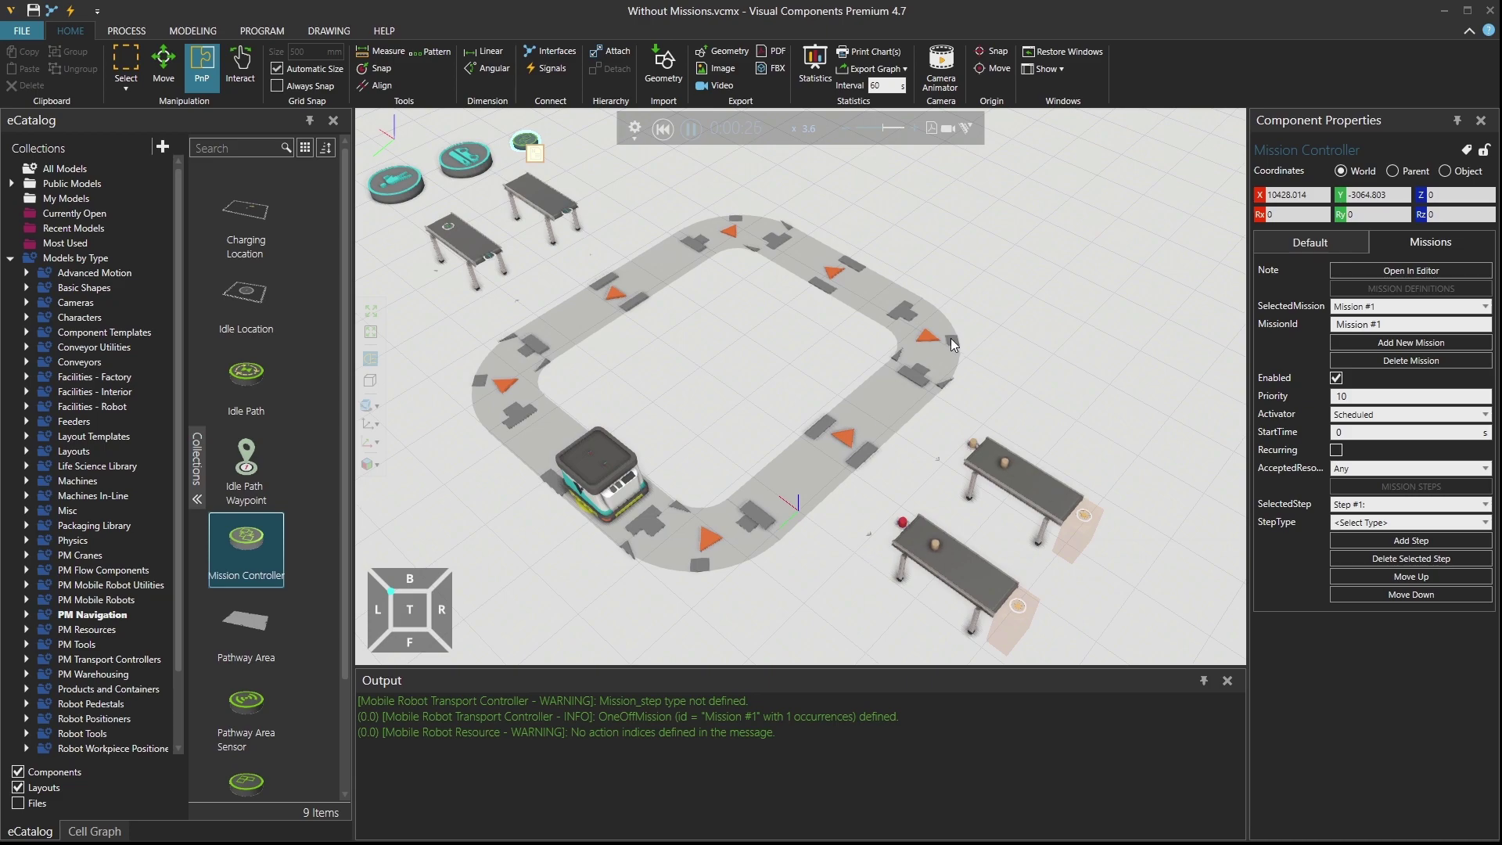
{"action": "left_click", "coordinate": [662, 129]}
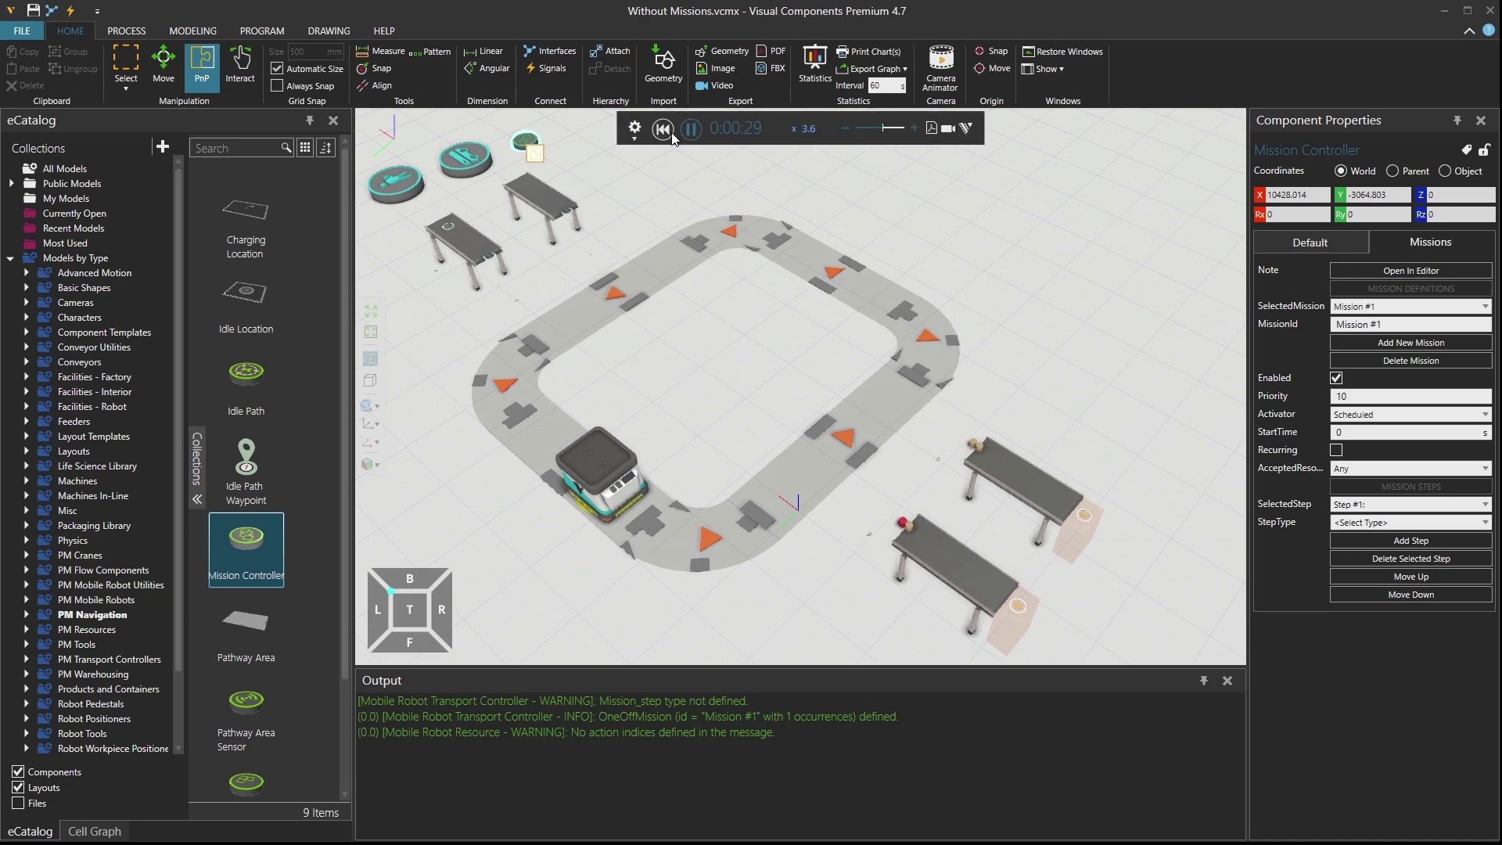
{"action": "left_click", "coordinate": [1302, 250]}
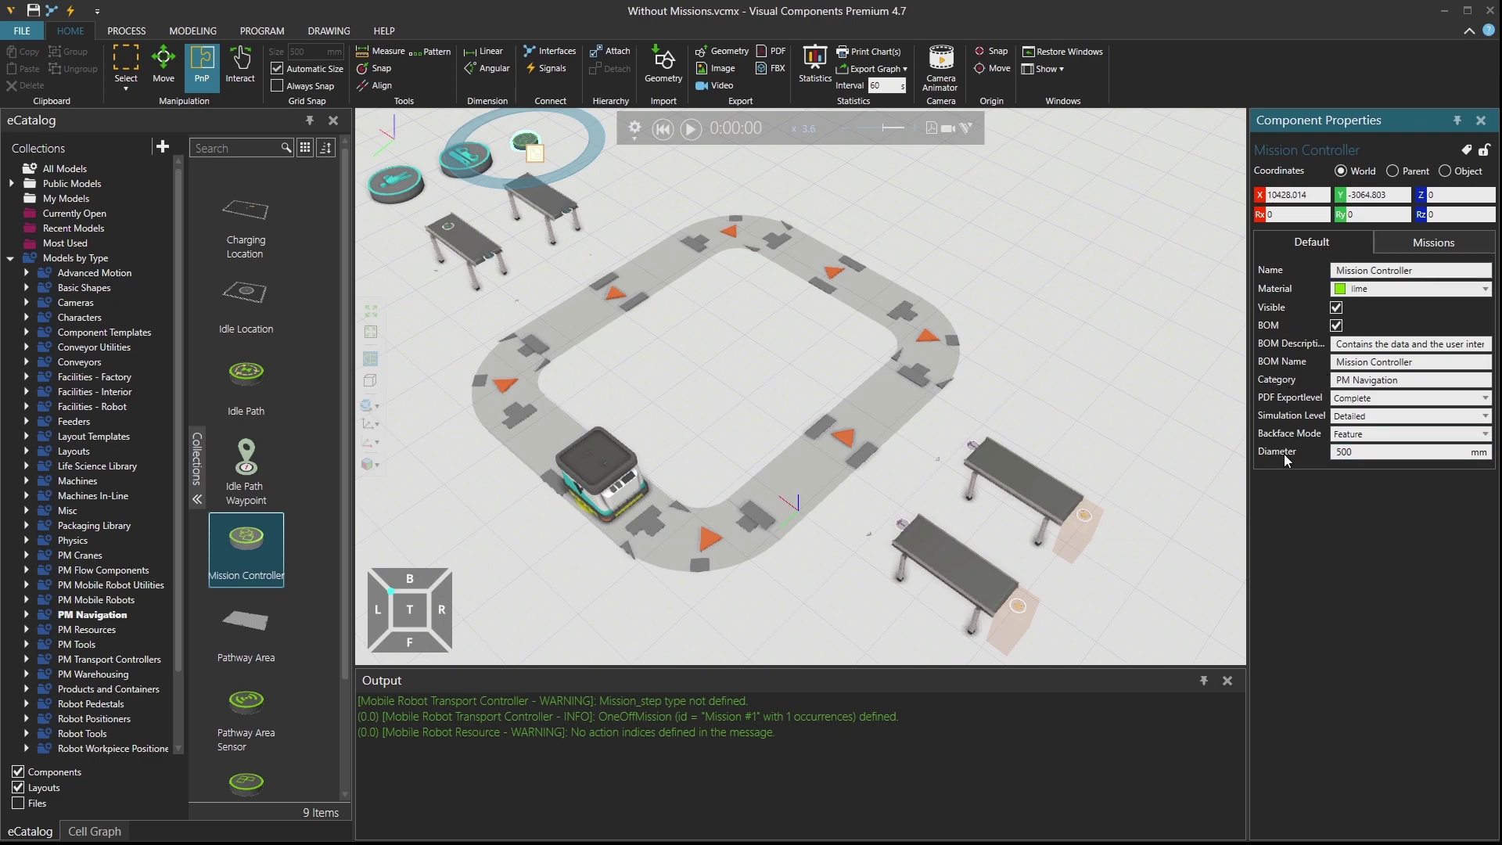
{"action": "left_click", "coordinate": [1367, 454]}
{"action": "left_click", "coordinate": [1422, 246]}
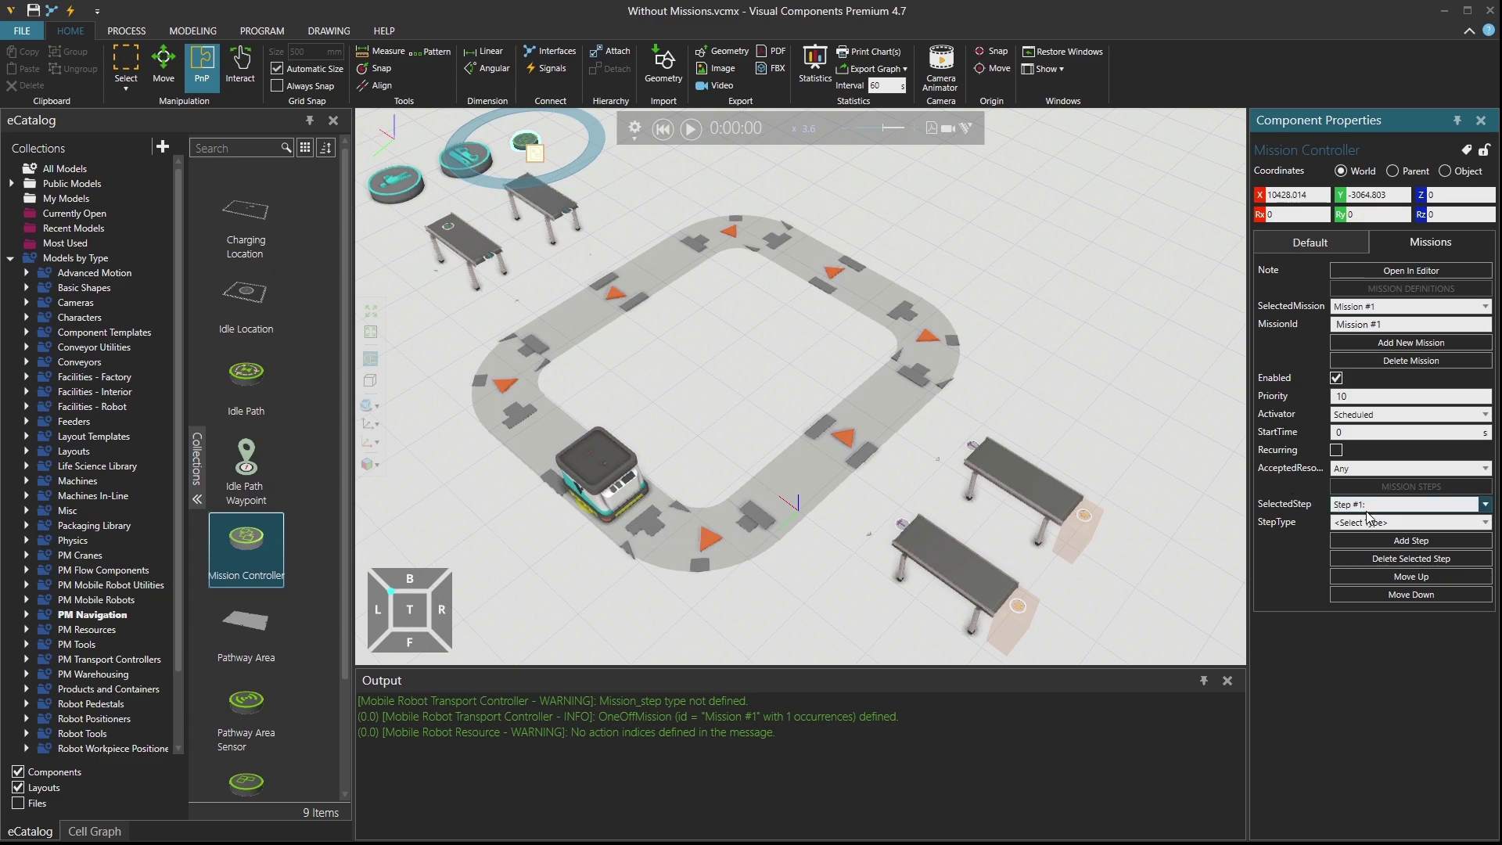
Make Step #1 a Move to From Conveyor Process at ResourceLocation with AlignToTarget
{"action": "left_click", "coordinate": [1428, 524]}
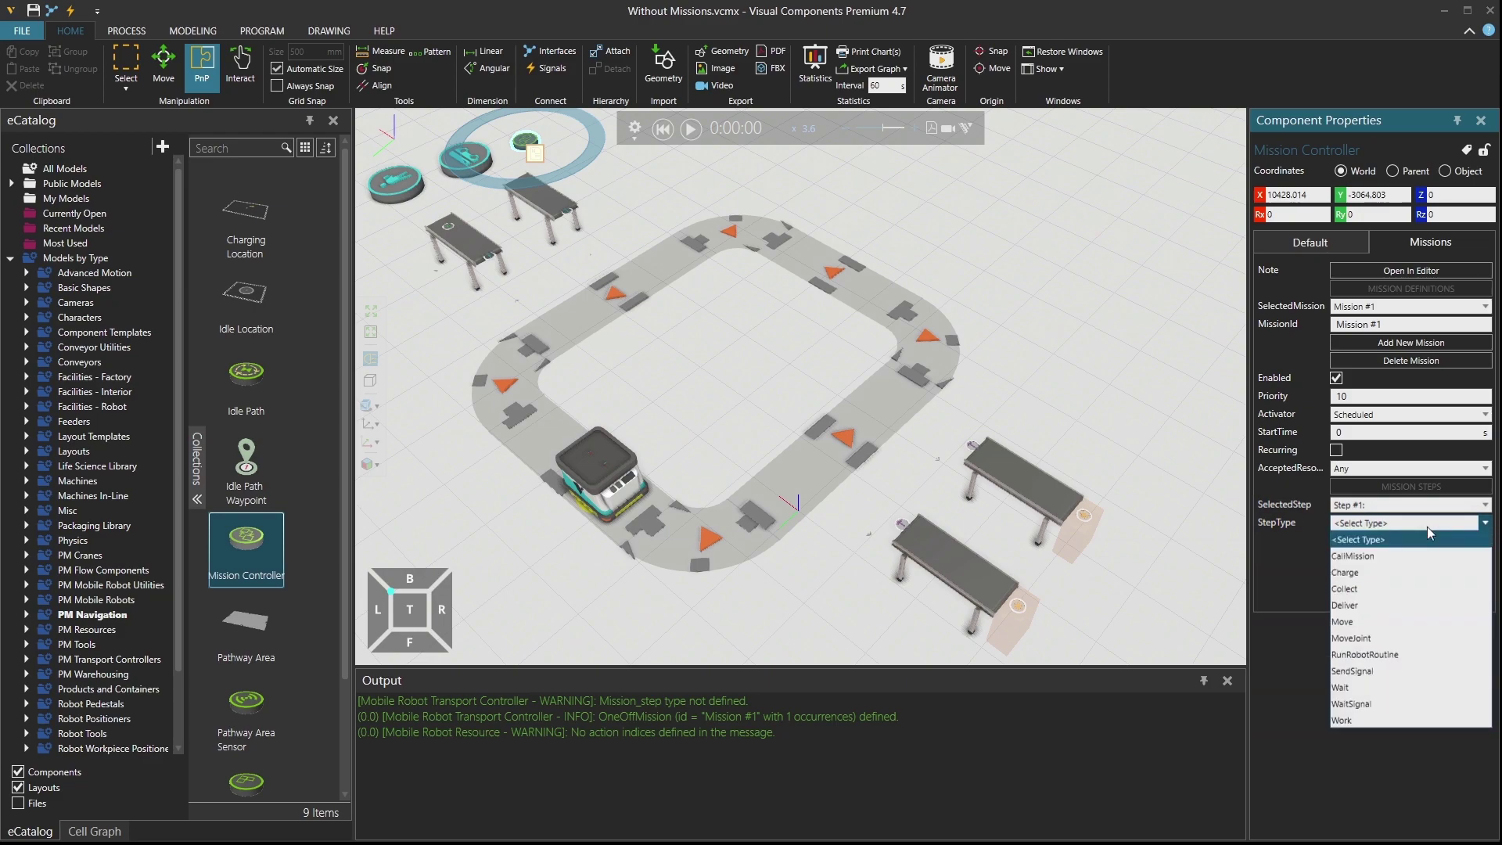
{"action": "left_click", "coordinate": [1416, 621]}
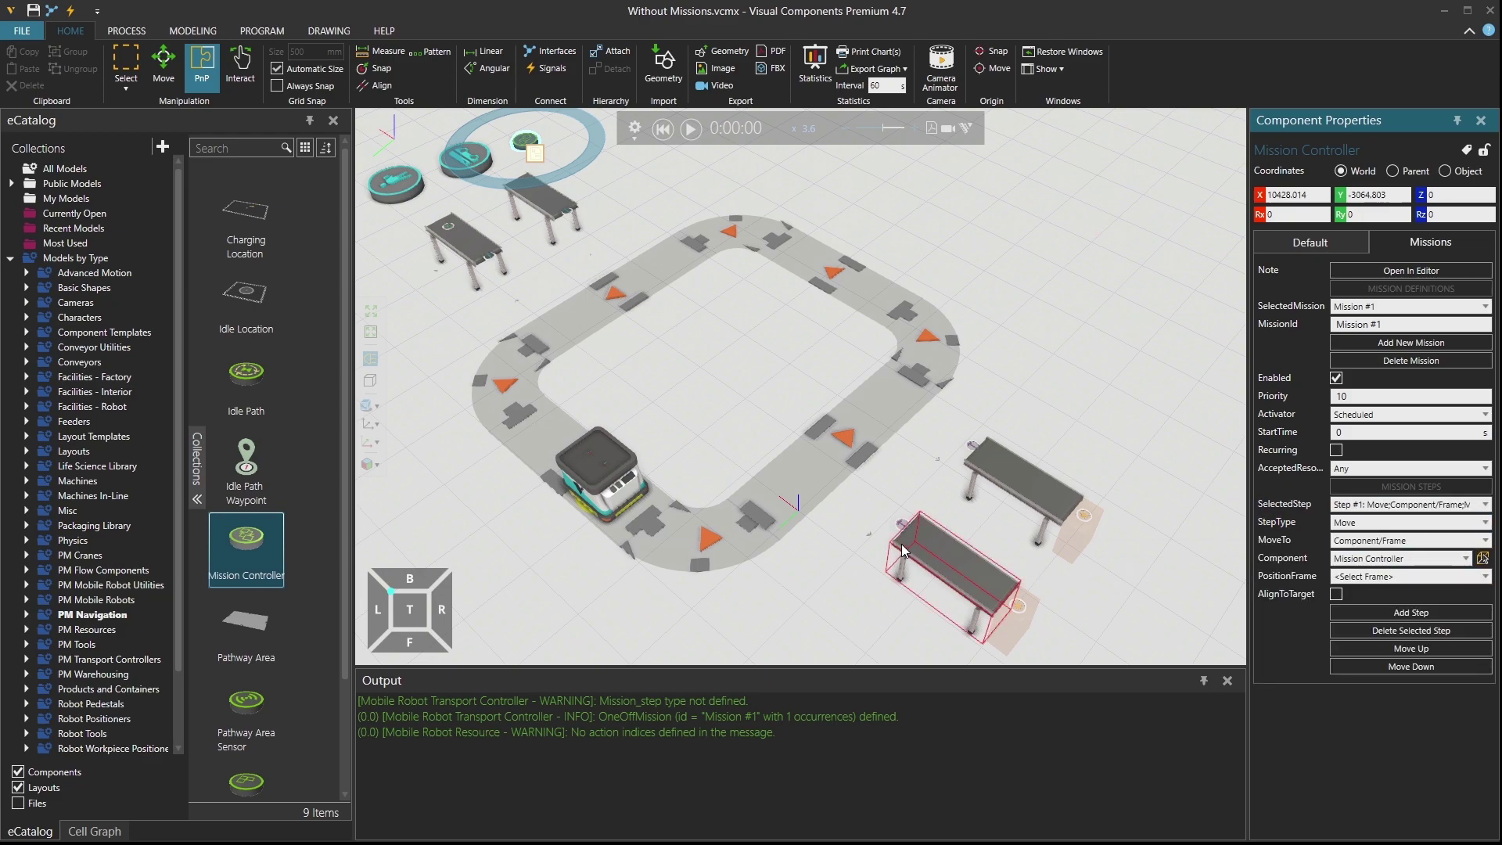
{"action": "left_click", "coordinate": [871, 537]}
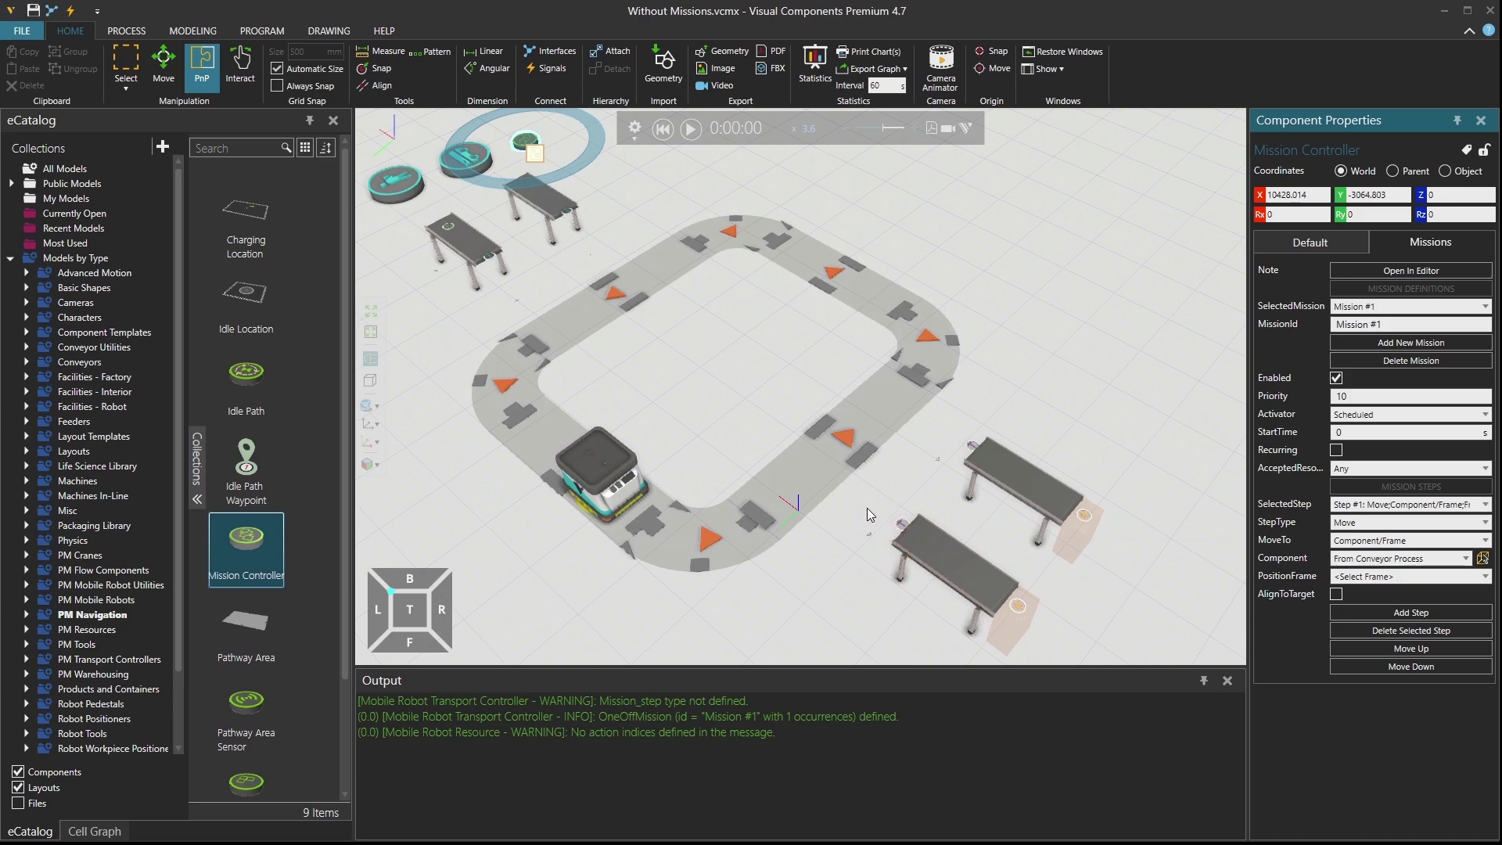
{"action": "left_click", "coordinate": [1366, 576]}
{"action": "left_click", "coordinate": [1381, 609]}
{"action": "left_click", "coordinate": [1336, 594]}
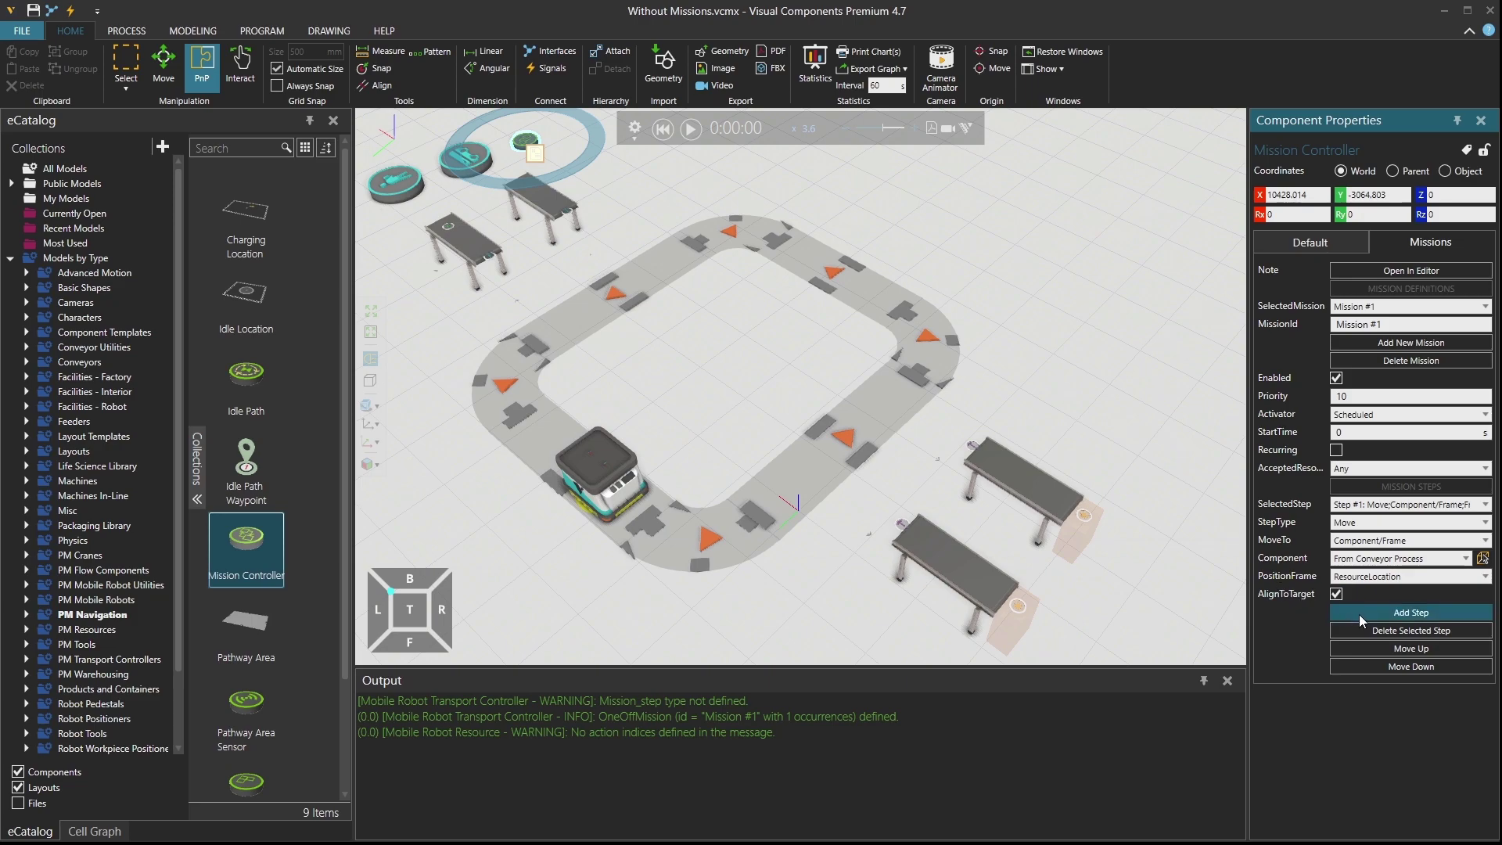
Add Step #2 as a Collect from the specific From Conveyor Process transport node
{"action": "left_click", "coordinate": [1359, 613]}
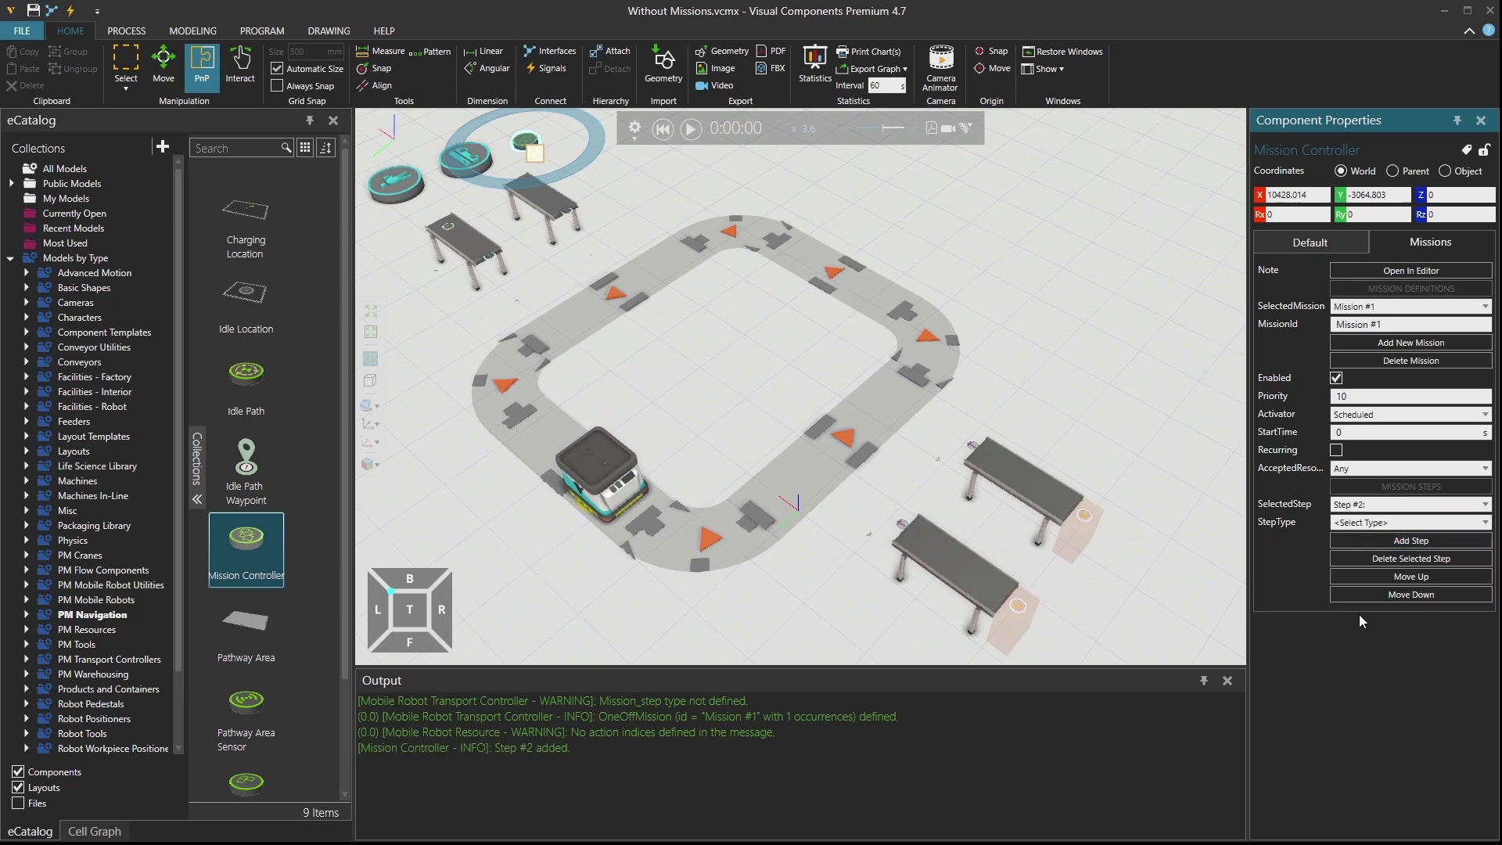
{"action": "left_click", "coordinate": [1378, 524]}
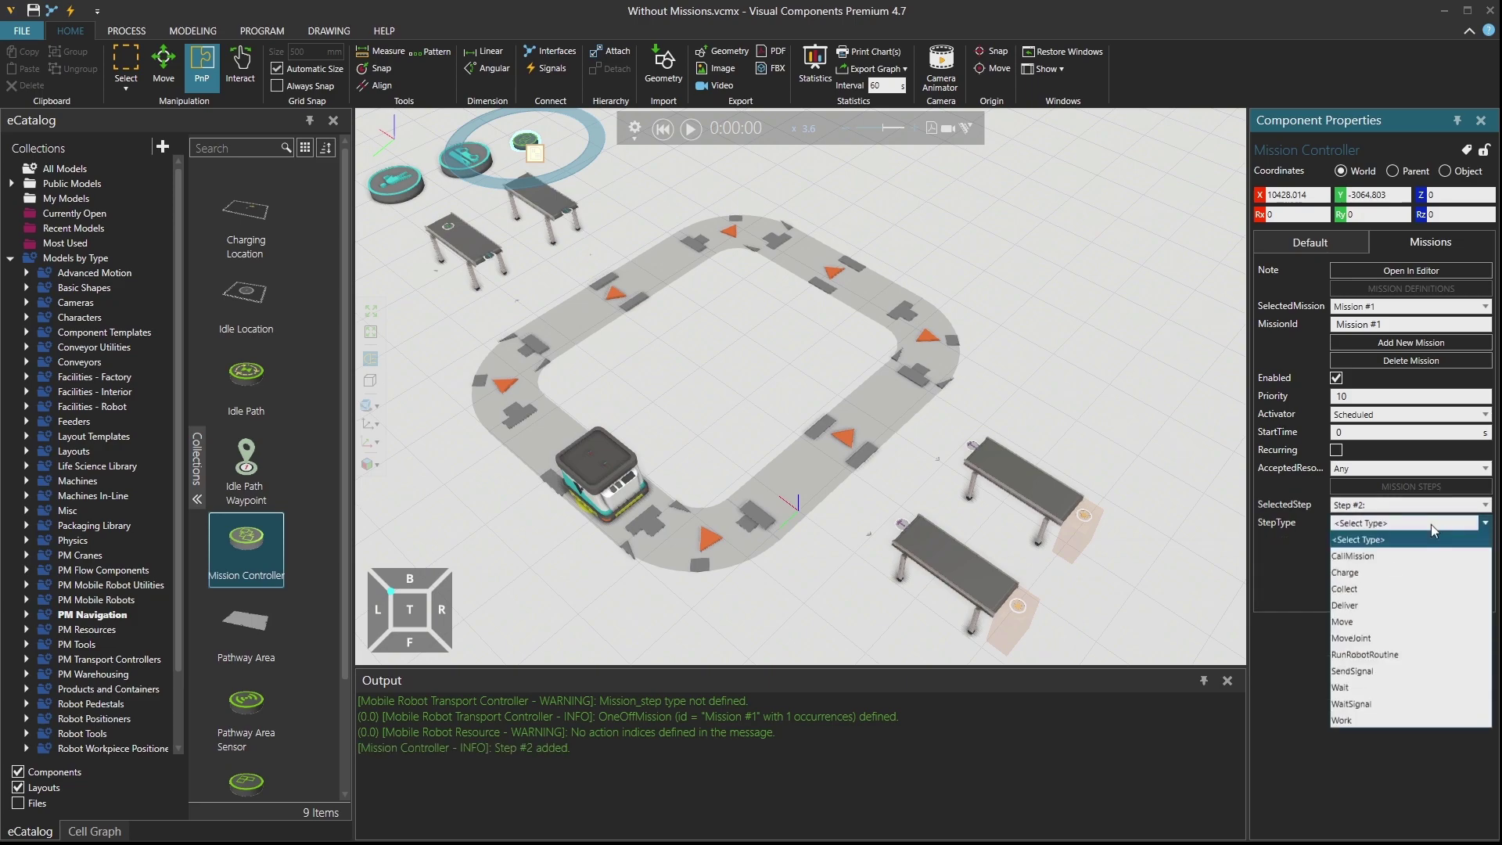
{"action": "left_click", "coordinate": [1397, 588]}
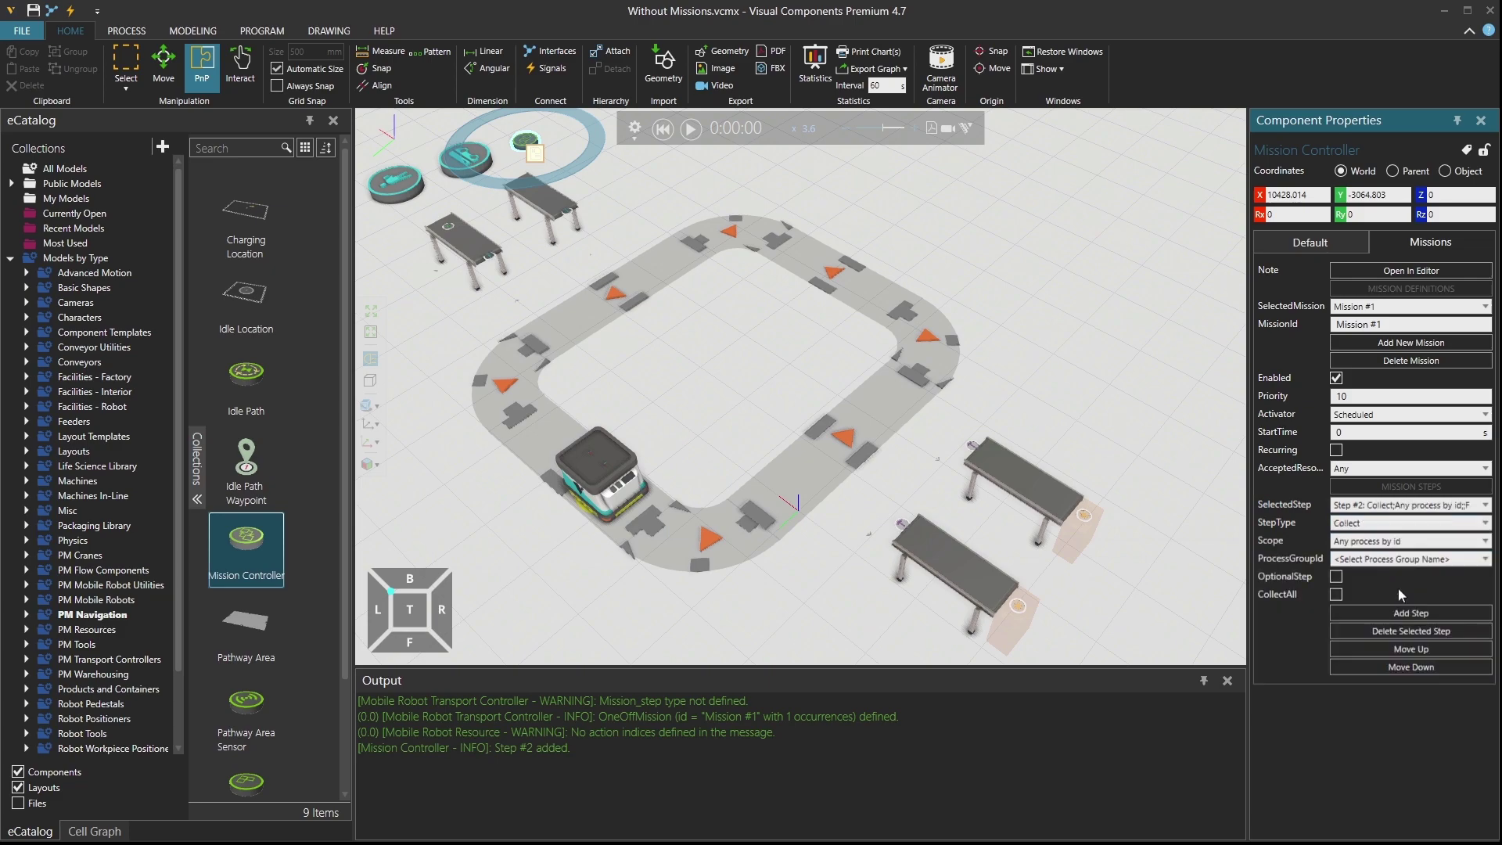
{"action": "left_click", "coordinate": [1442, 552]}
{"action": "left_click", "coordinate": [1434, 570]}
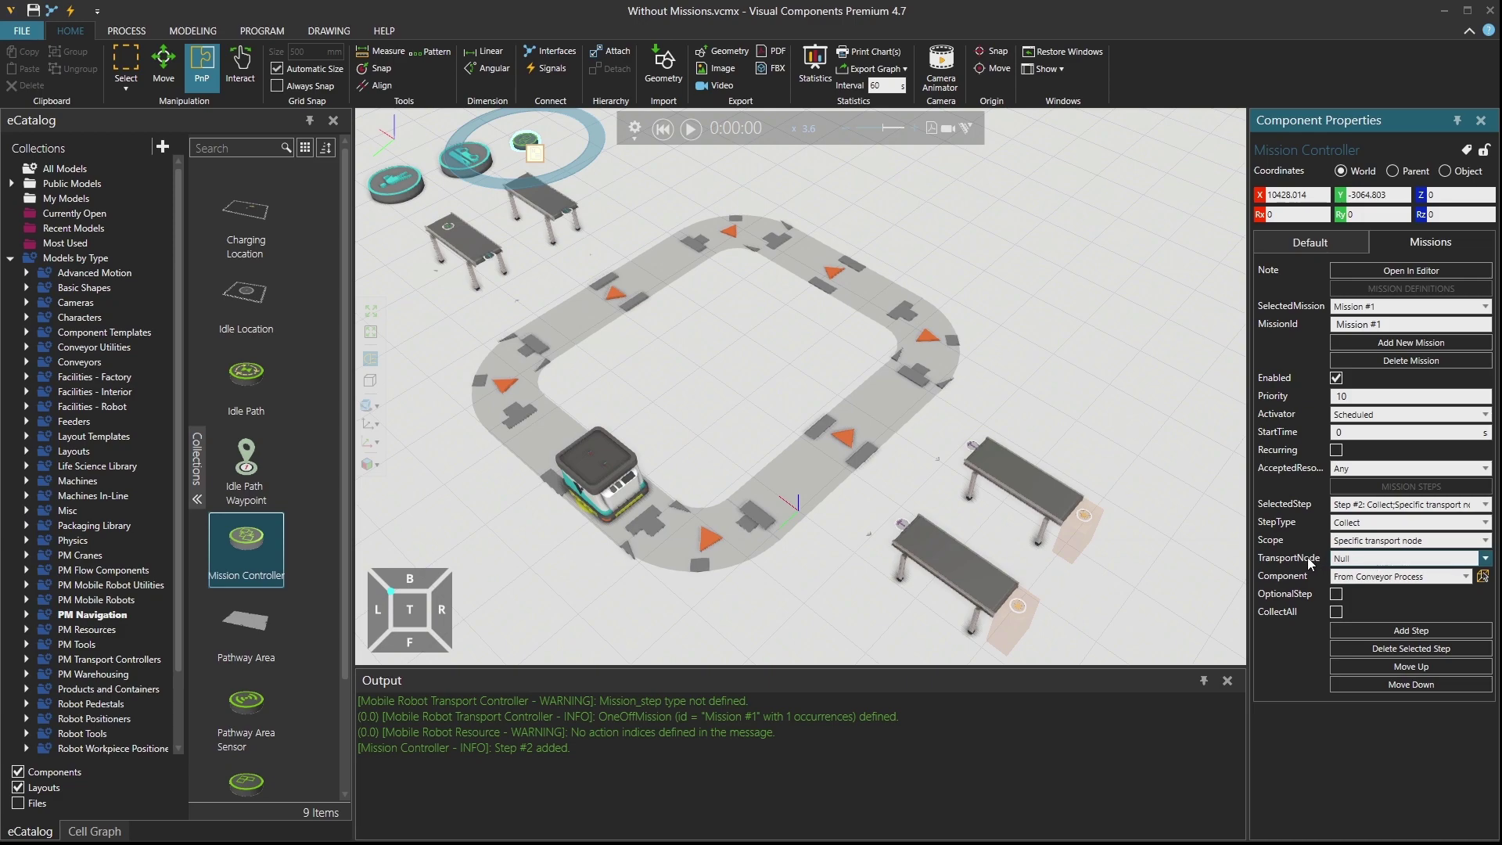
{"action": "left_click", "coordinate": [1484, 578]}
{"action": "left_click", "coordinate": [1388, 560]}
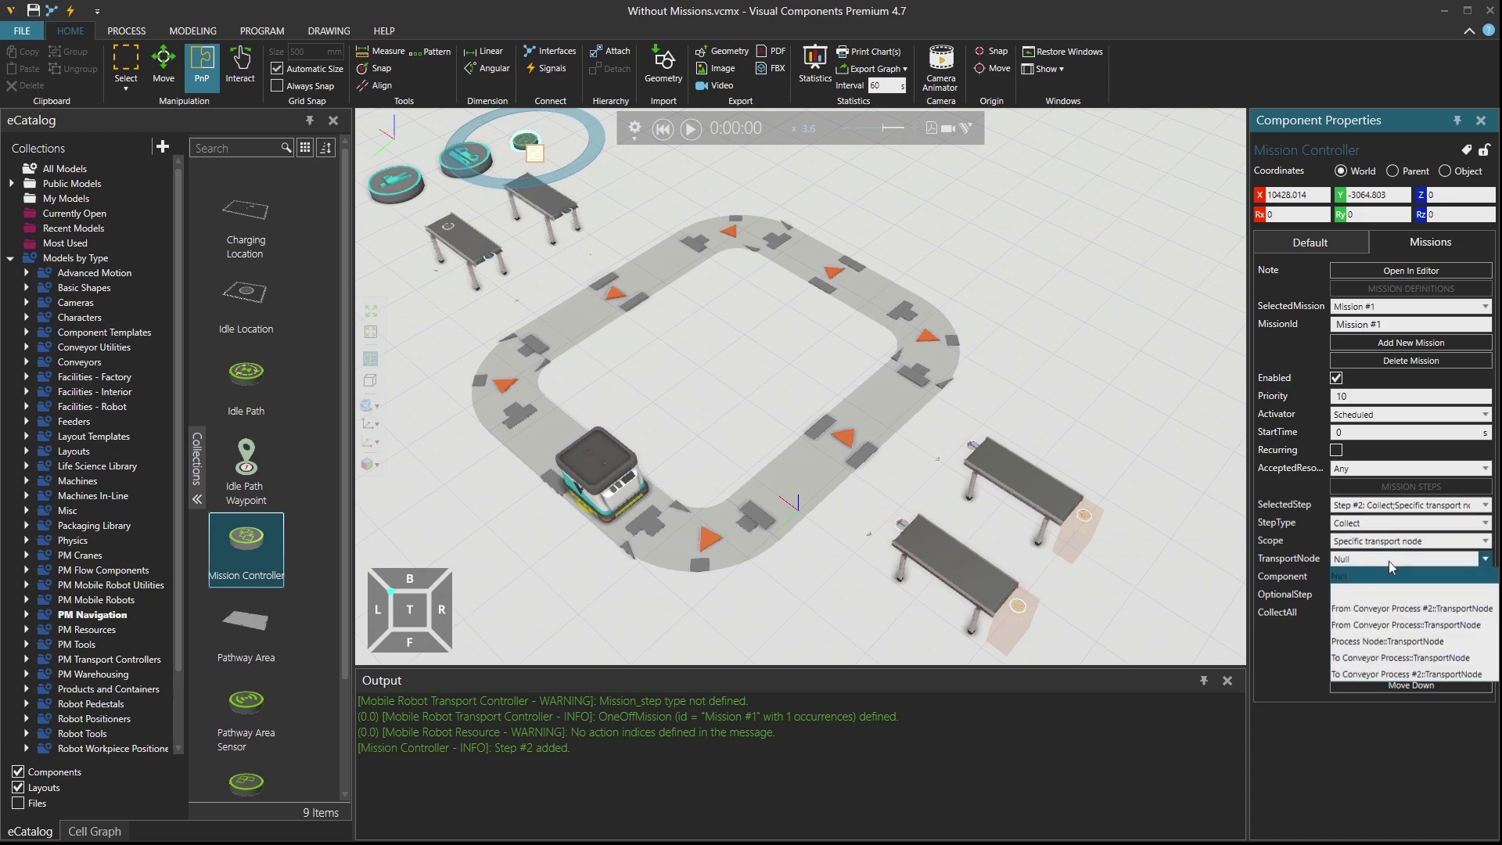
{"action": "left_click", "coordinate": [1413, 624]}
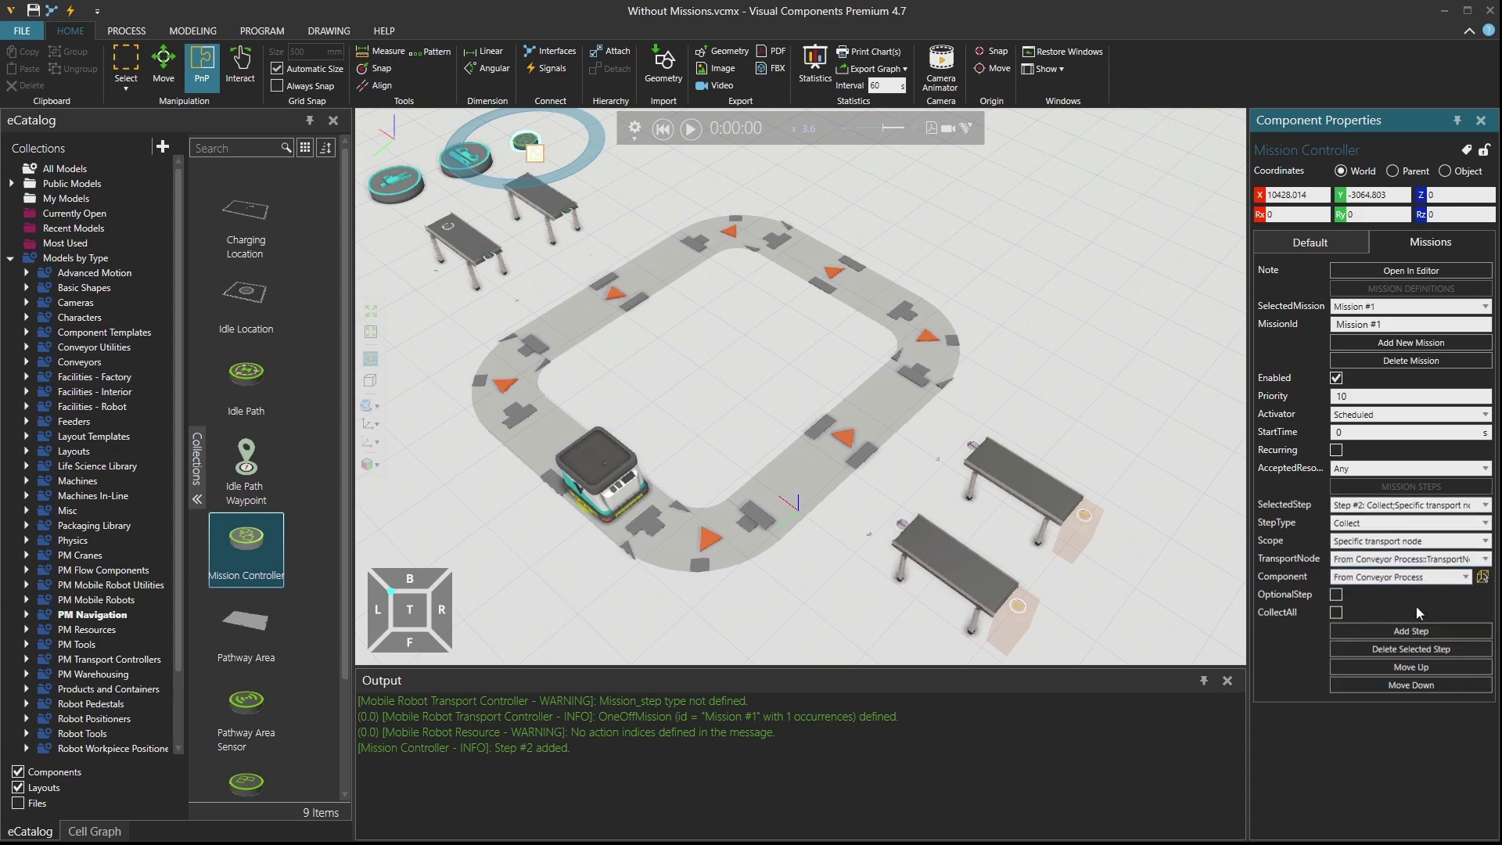
Add Step #3 as a Collect from From Conveyor Process #2 on the upper-right table
{"action": "left_click", "coordinate": [1397, 631]}
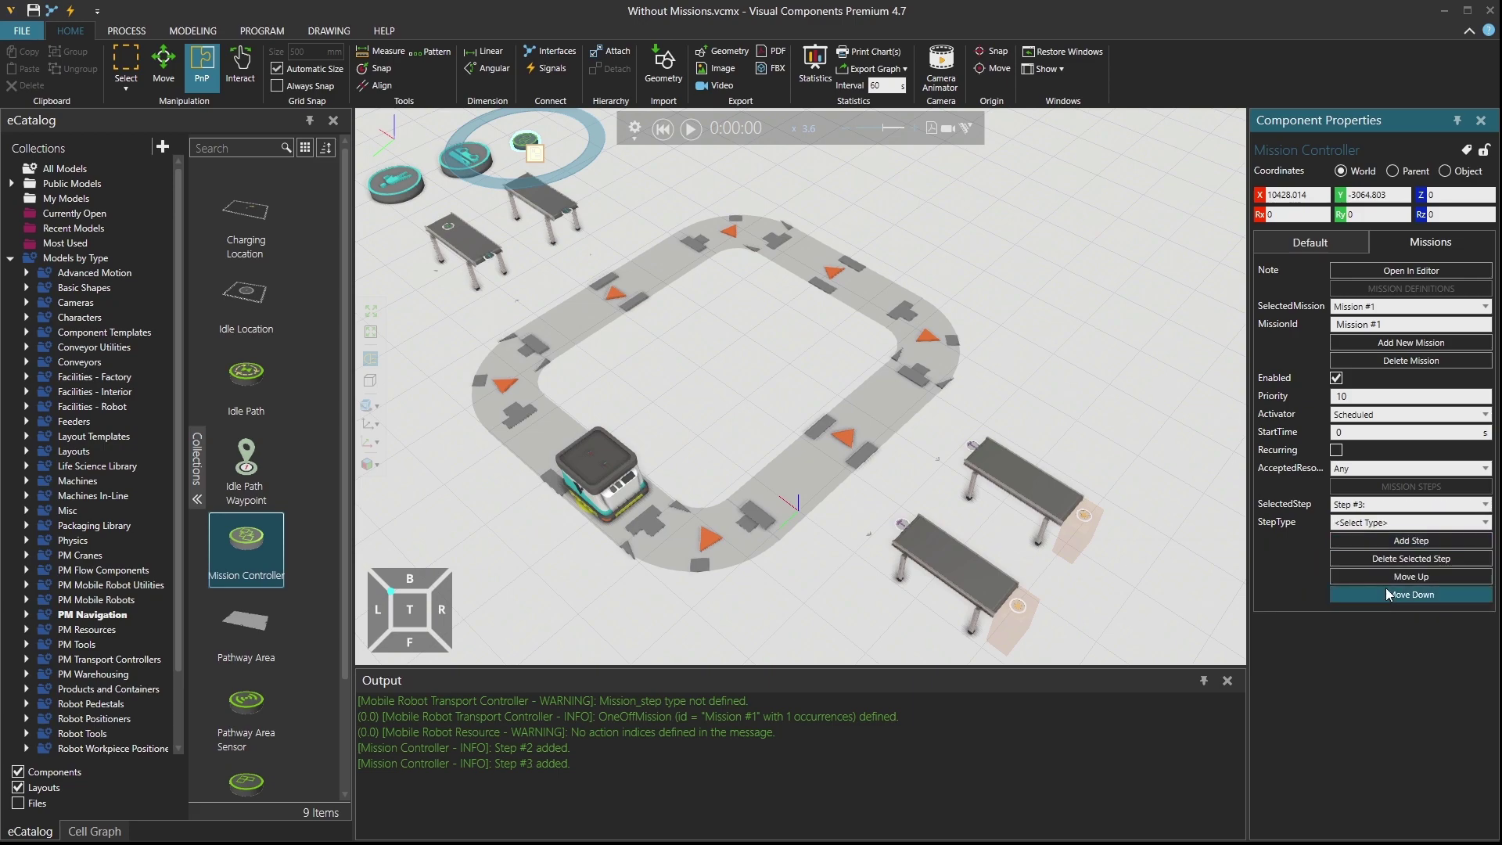
{"action": "left_click", "coordinate": [1384, 523]}
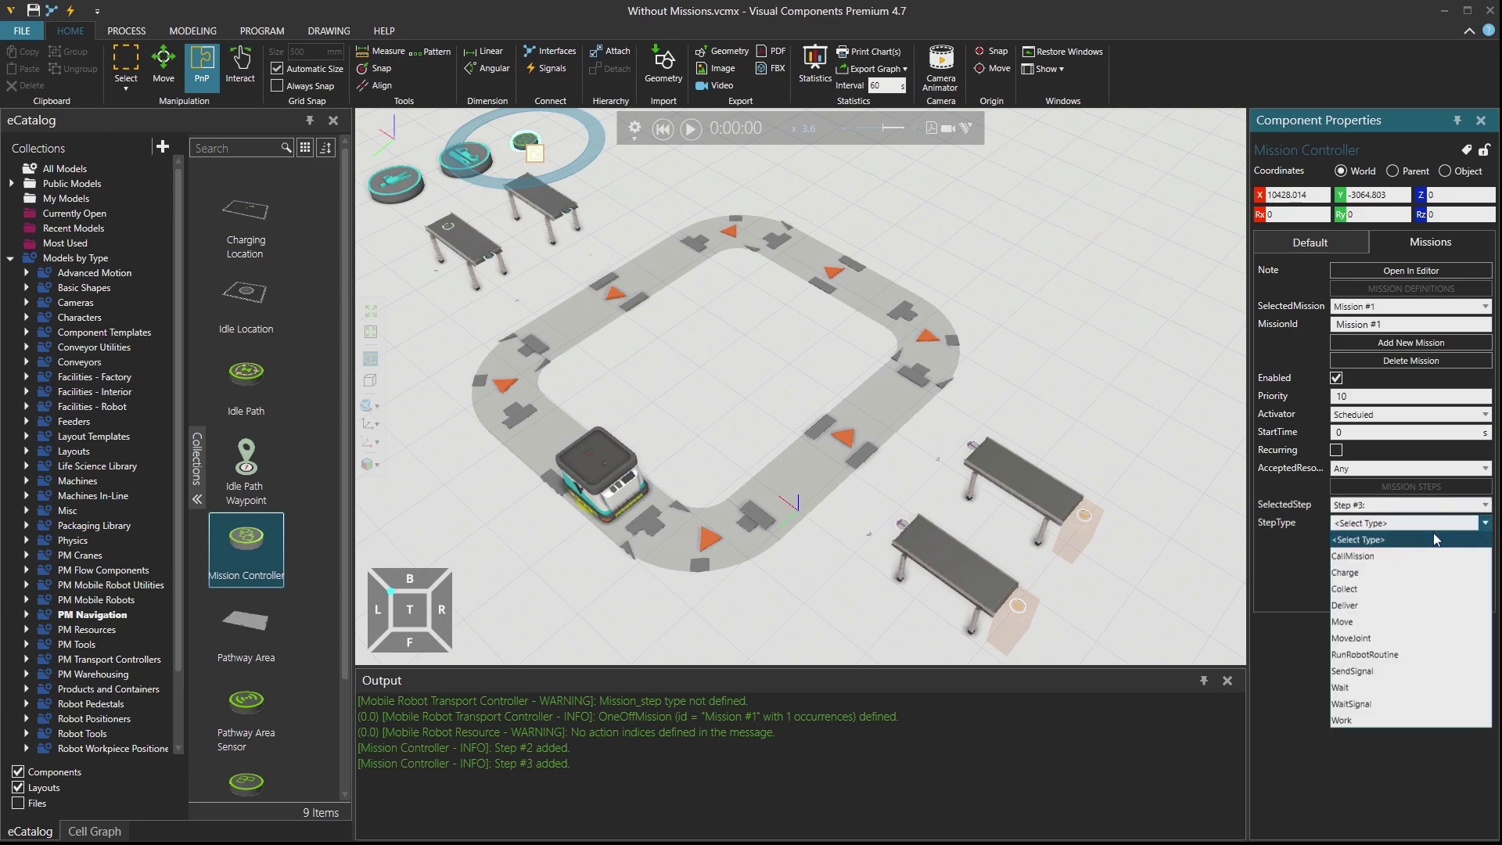
{"action": "left_click", "coordinate": [1438, 588]}
{"action": "left_click", "coordinate": [1484, 577]}
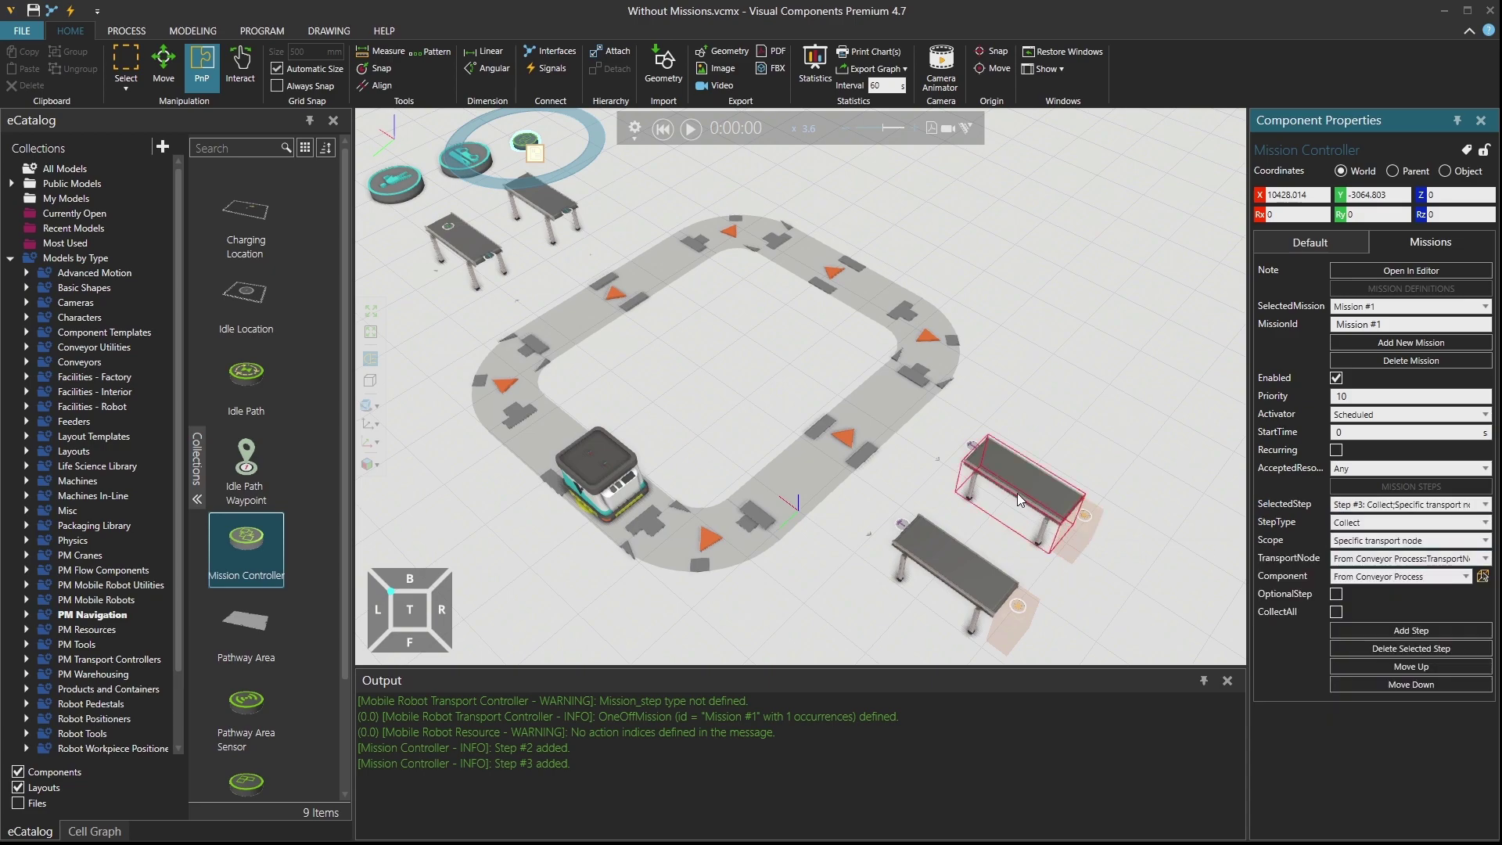
{"action": "left_click", "coordinate": [970, 446]}
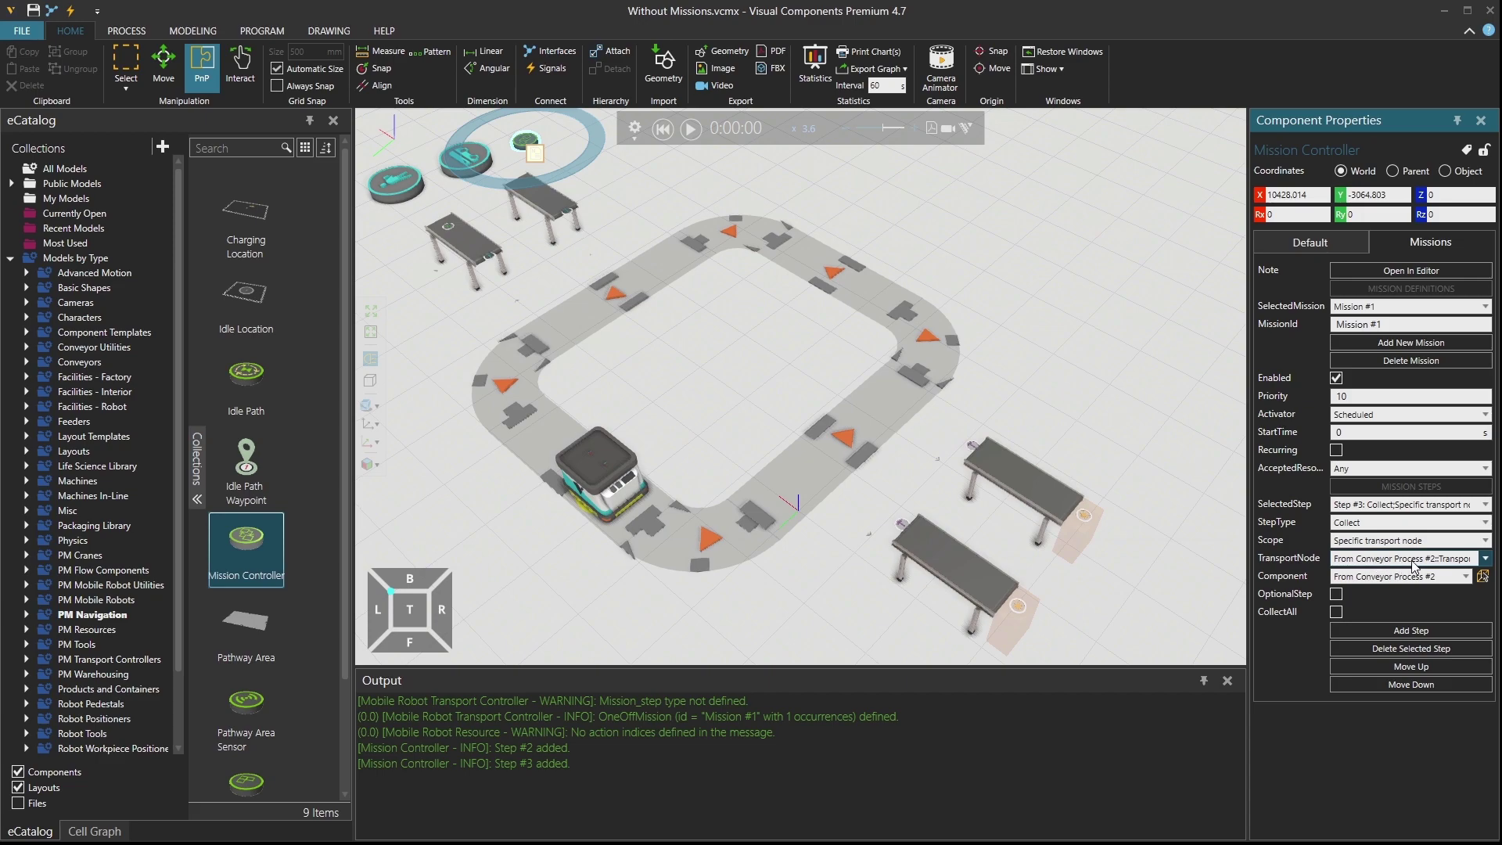
Add Step #4 as a Deliver to the To Conveyor Process transport node
{"action": "left_click", "coordinate": [1364, 630]}
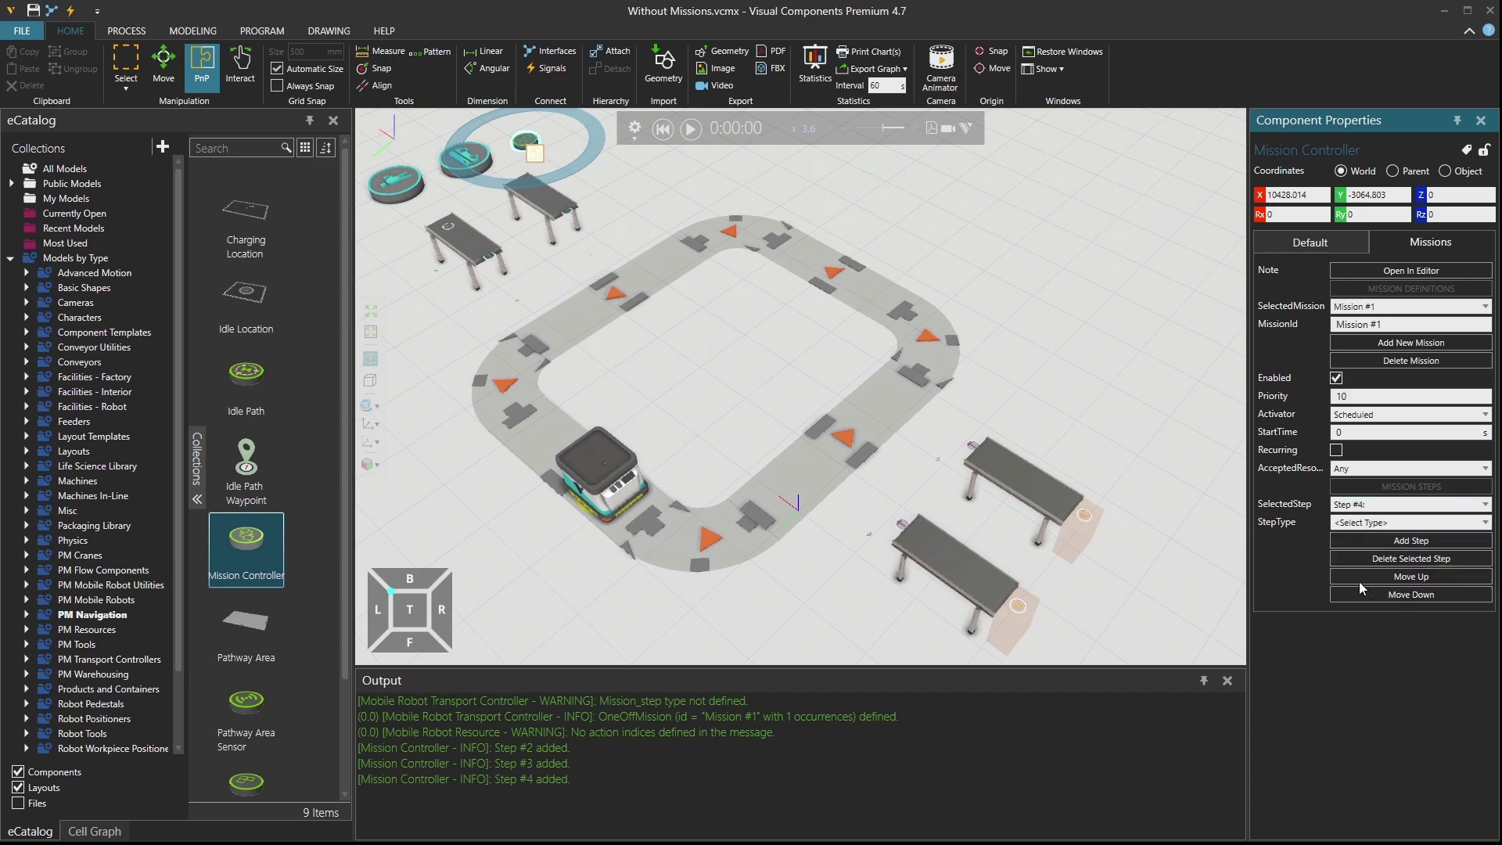
{"action": "left_click", "coordinate": [1365, 529]}
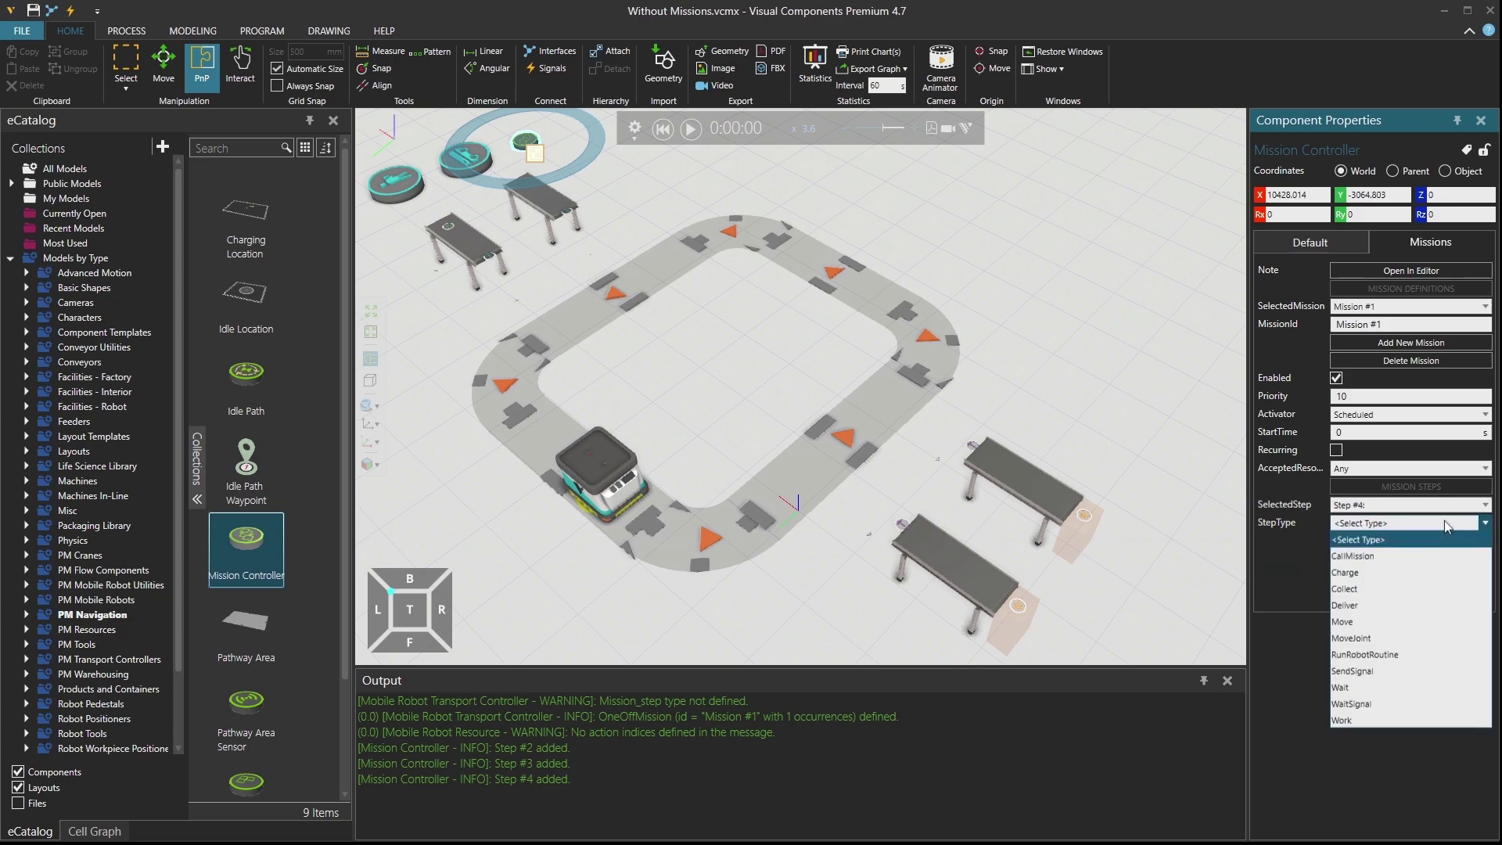
{"action": "left_click", "coordinate": [1435, 606]}
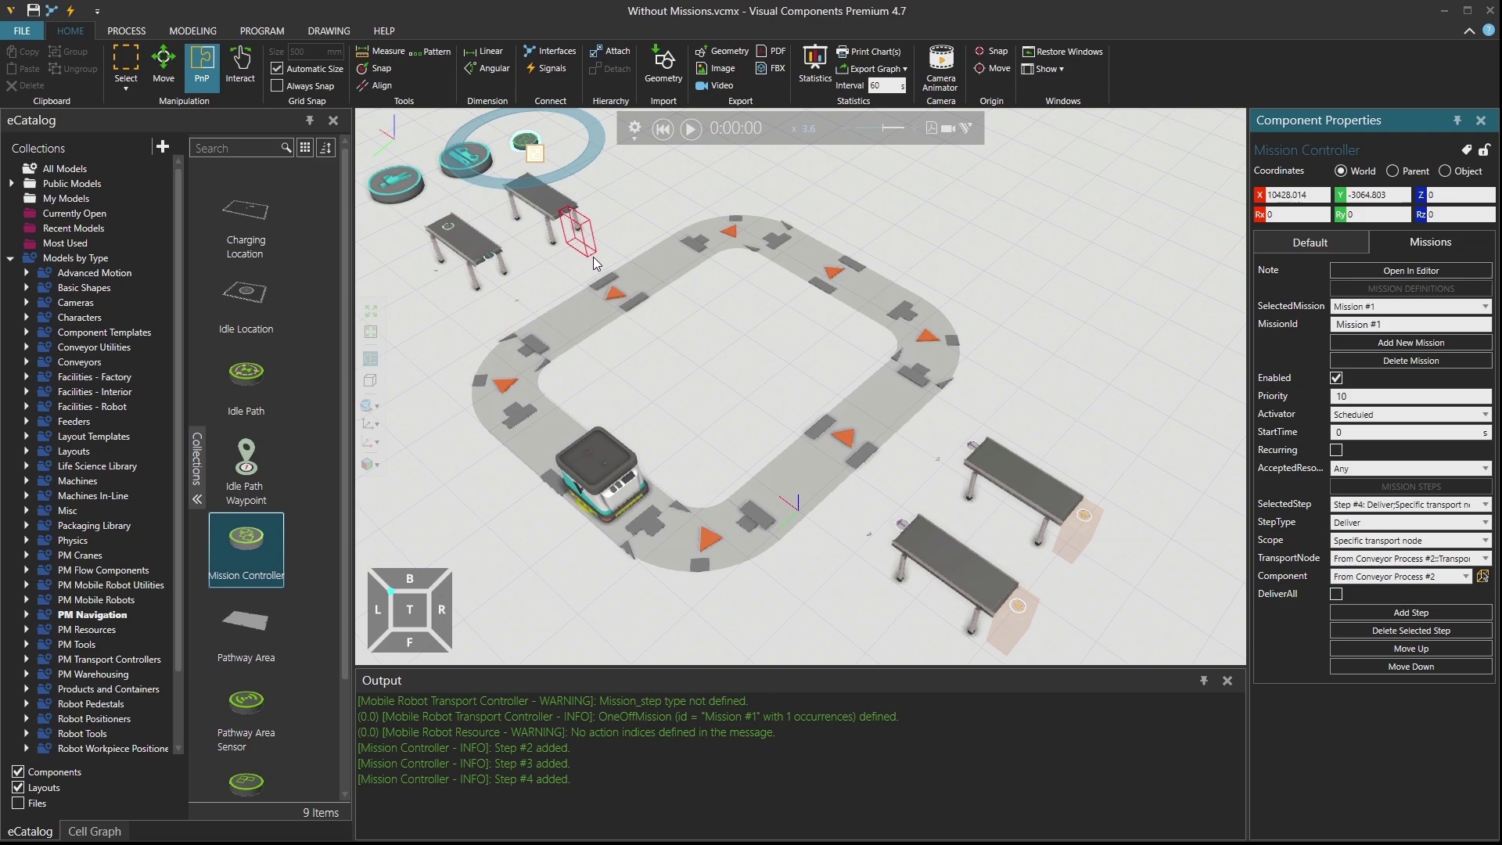
{"action": "left_click", "coordinate": [570, 223]}
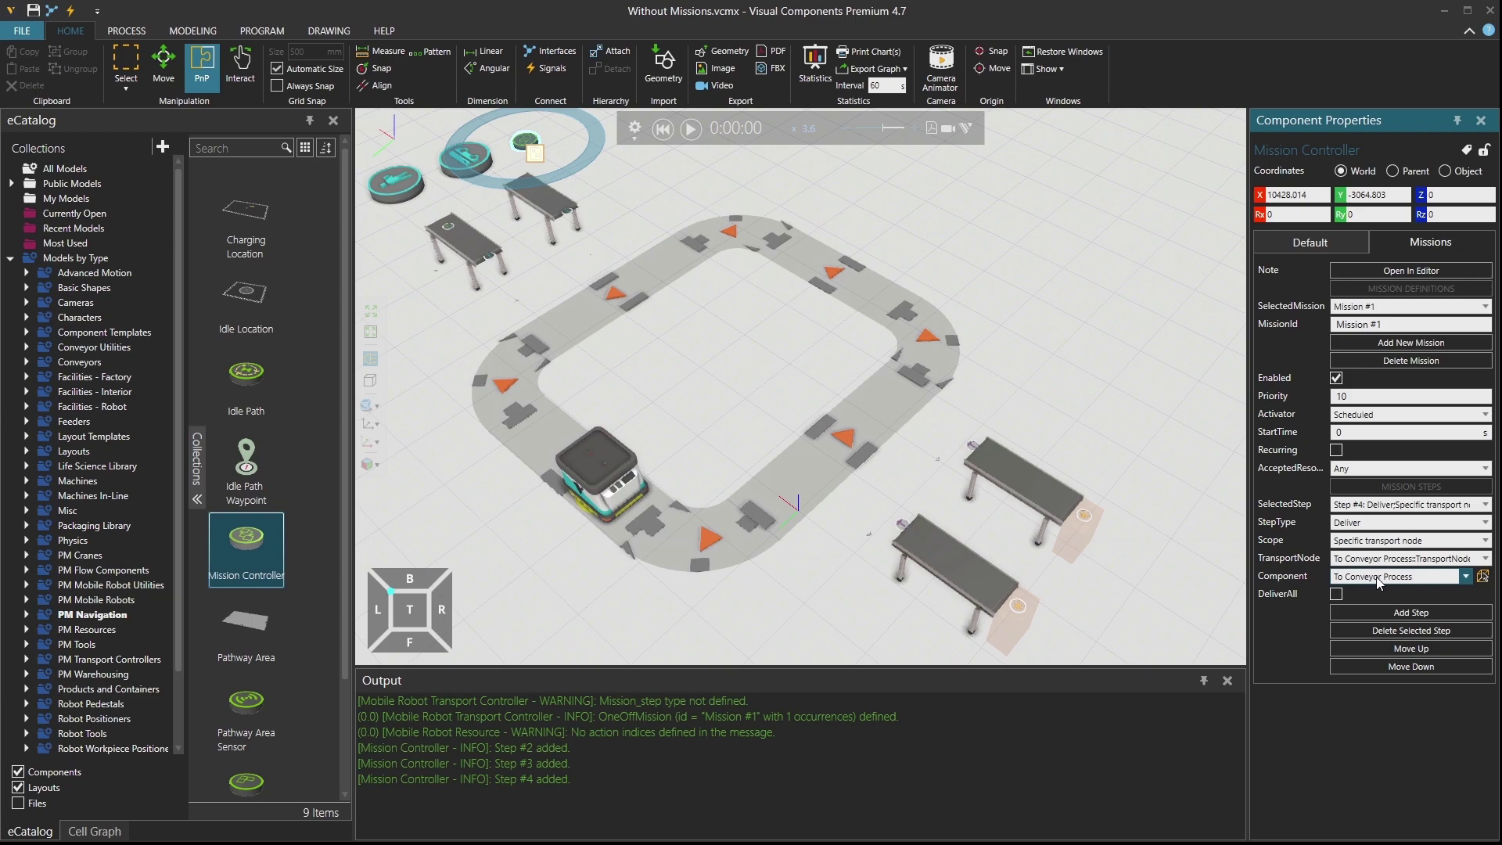
{"action": "left_click", "coordinate": [1389, 560]}
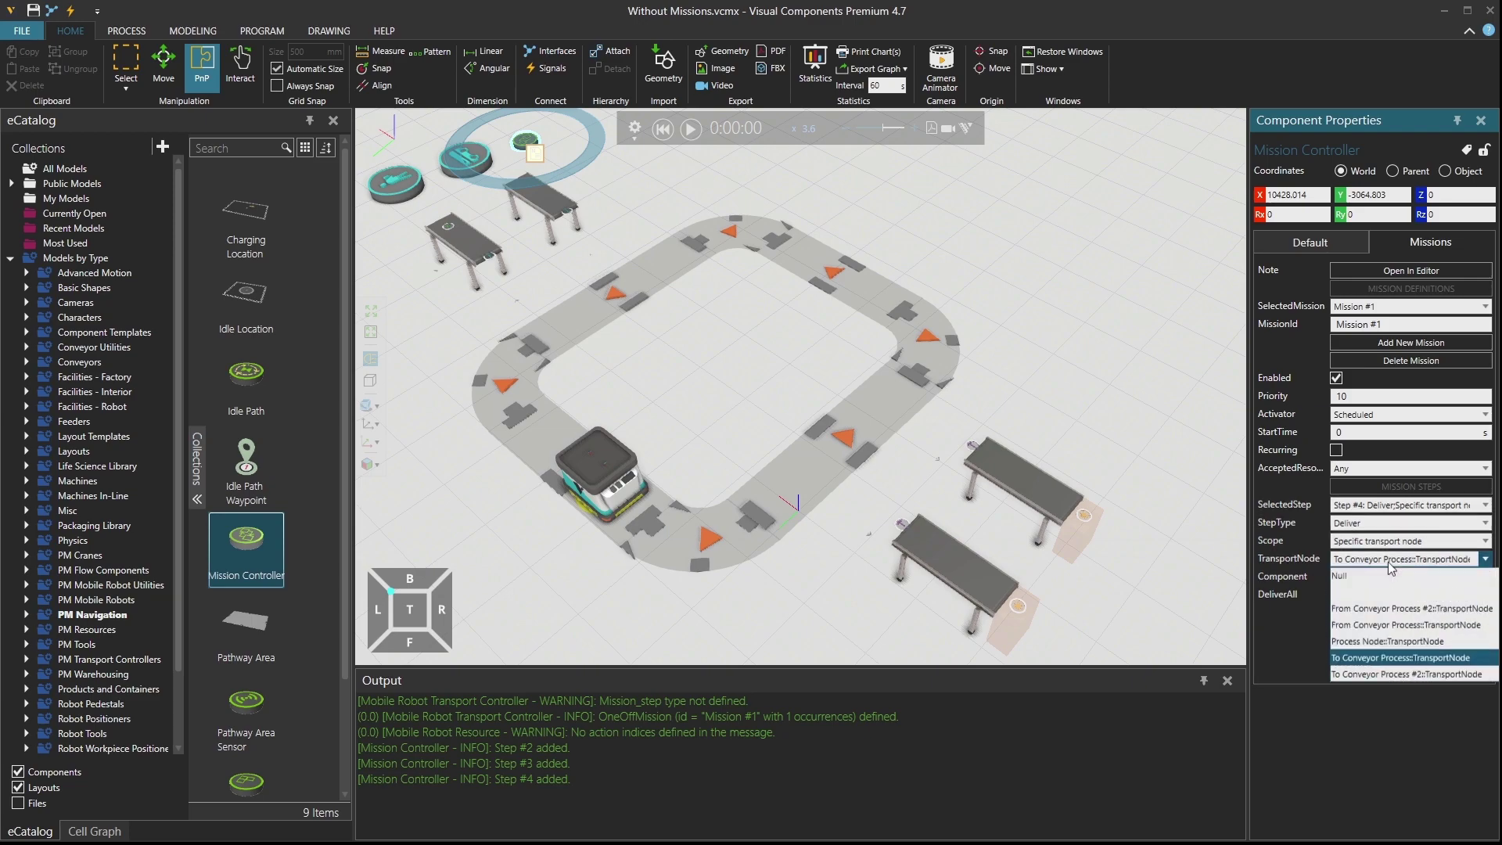
{"action": "left_click", "coordinate": [1401, 659]}
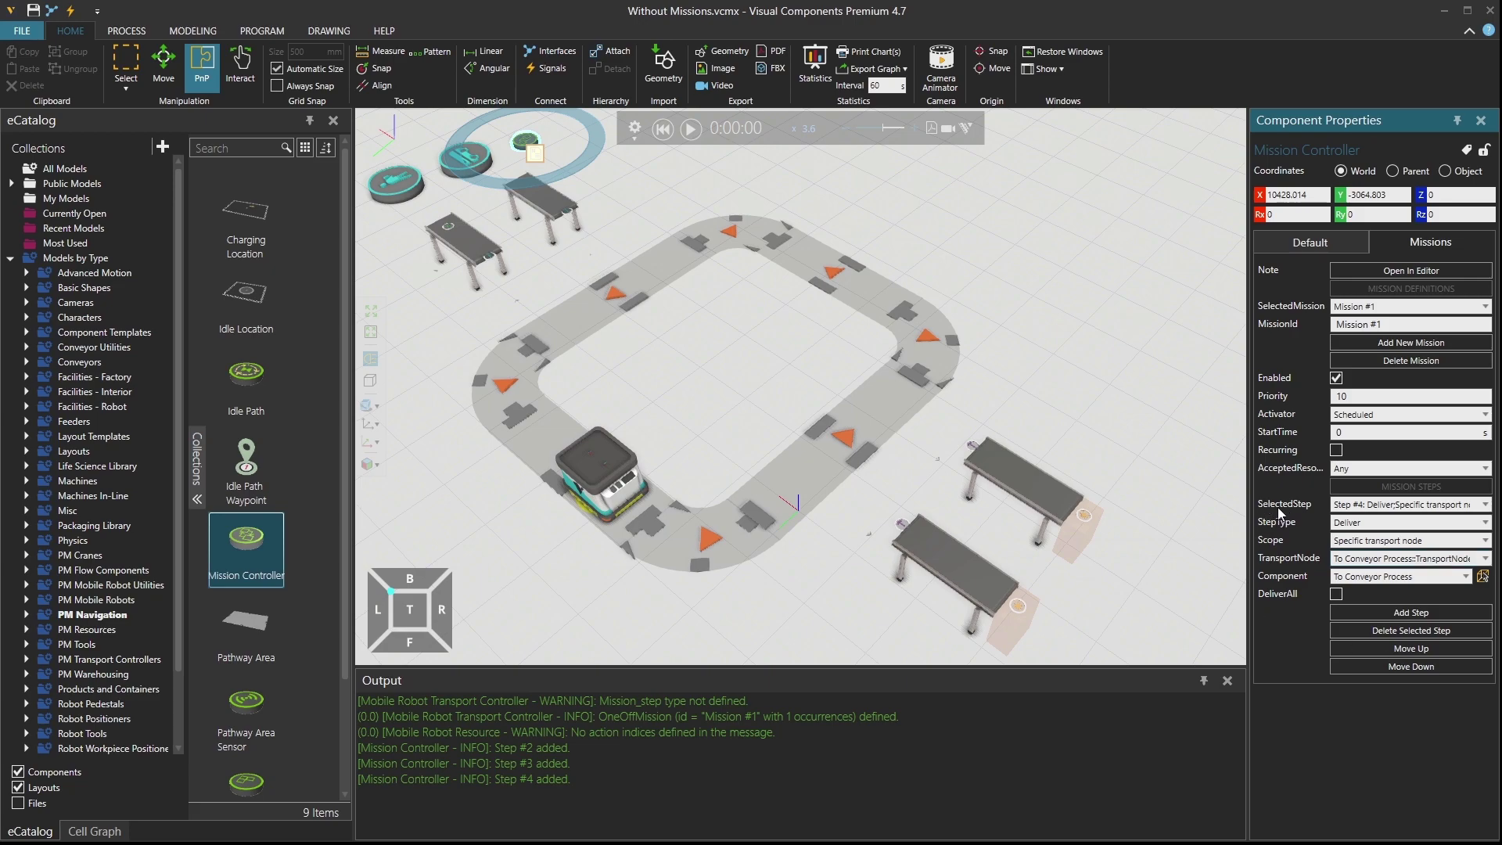
Add Step #5 as a Deliver to To Conveyor Process #2
{"action": "left_click", "coordinate": [1368, 613]}
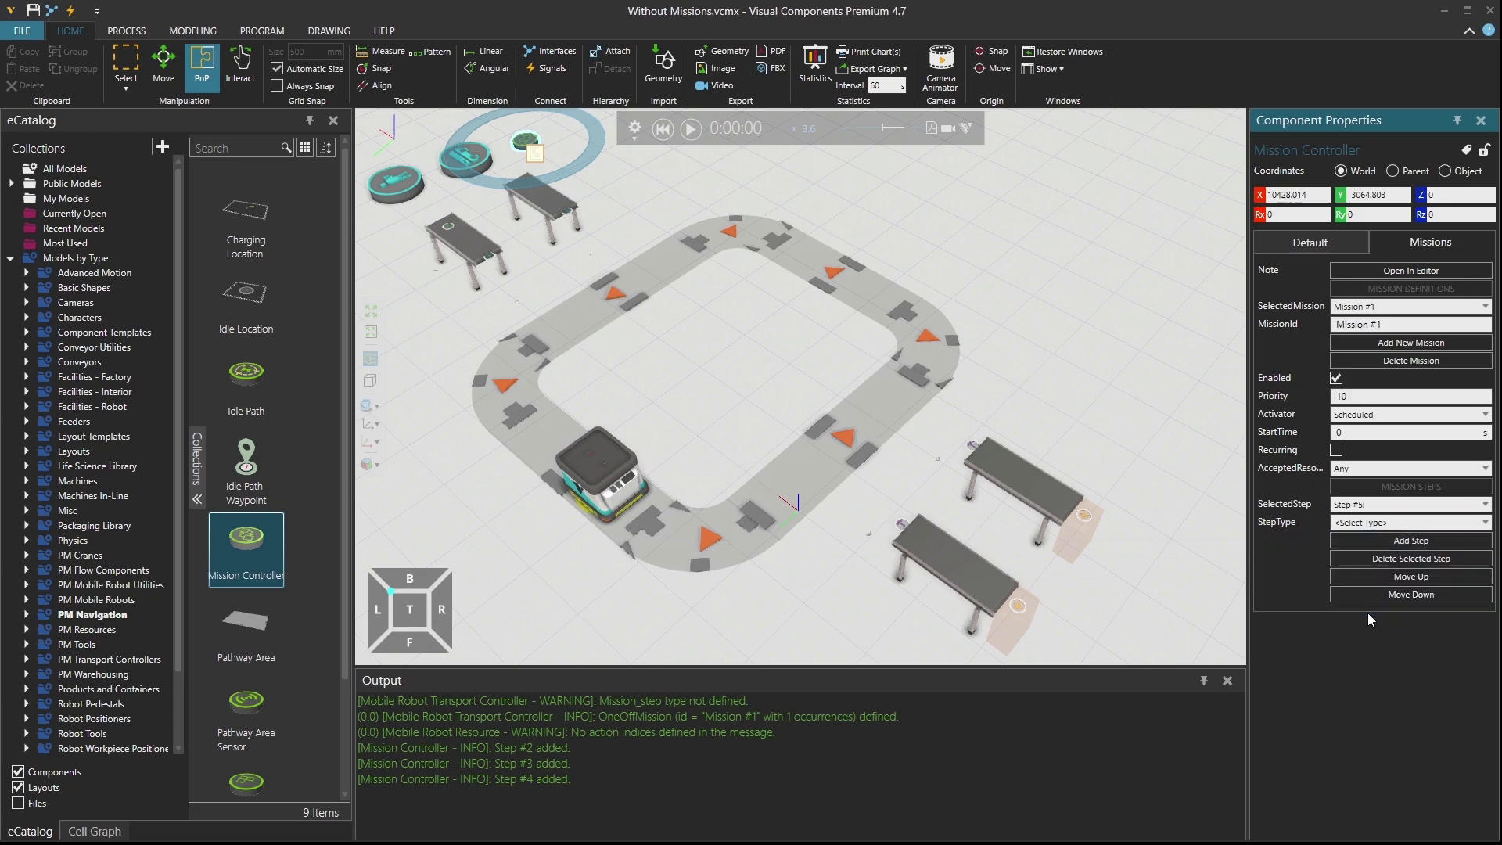
{"action": "left_click", "coordinate": [1452, 524]}
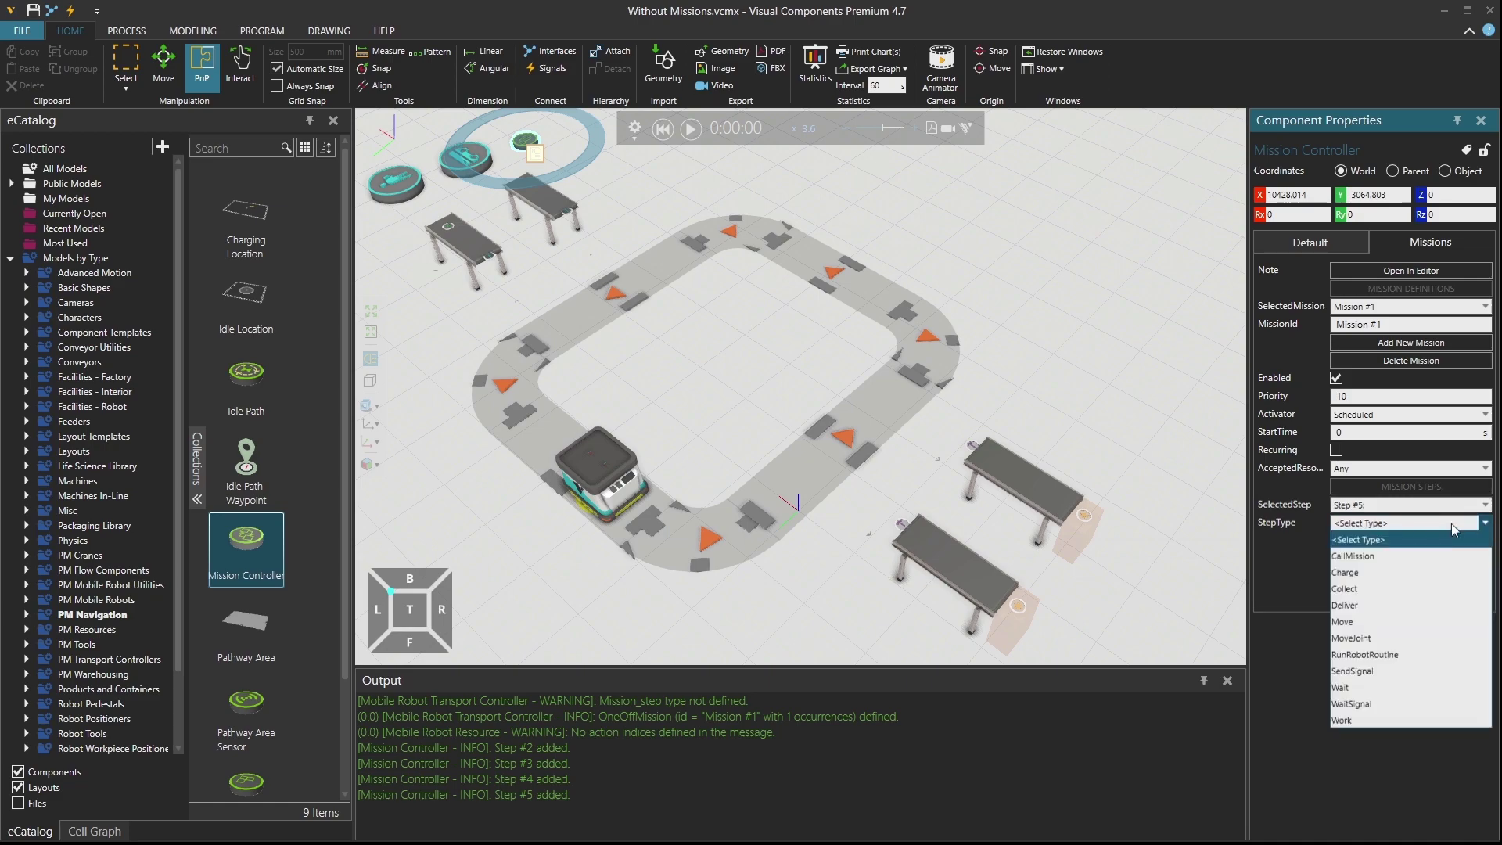
{"action": "left_click", "coordinate": [1446, 606]}
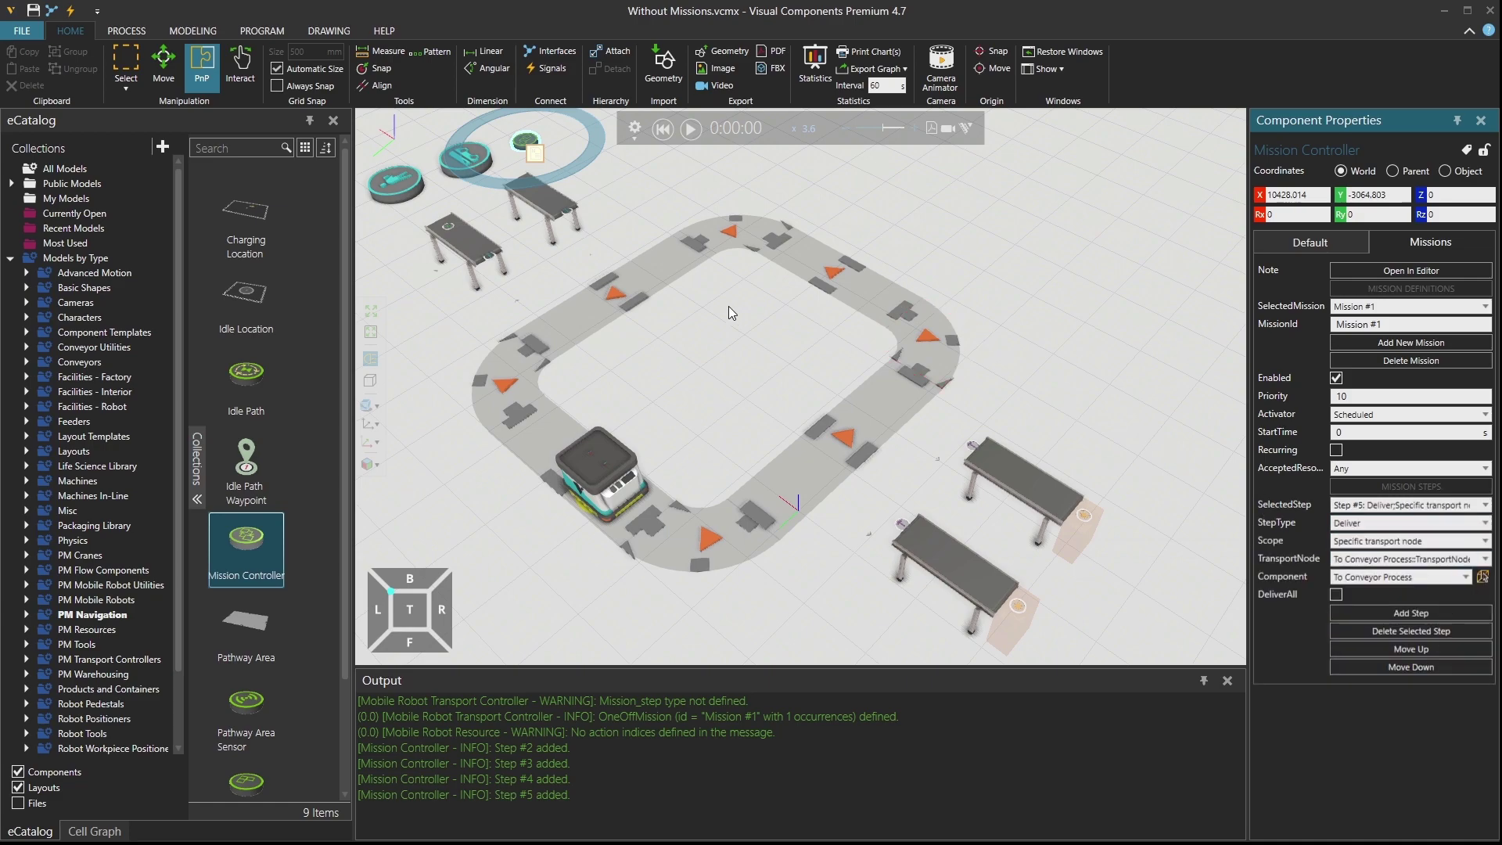
{"action": "left_click", "coordinate": [491, 261]}
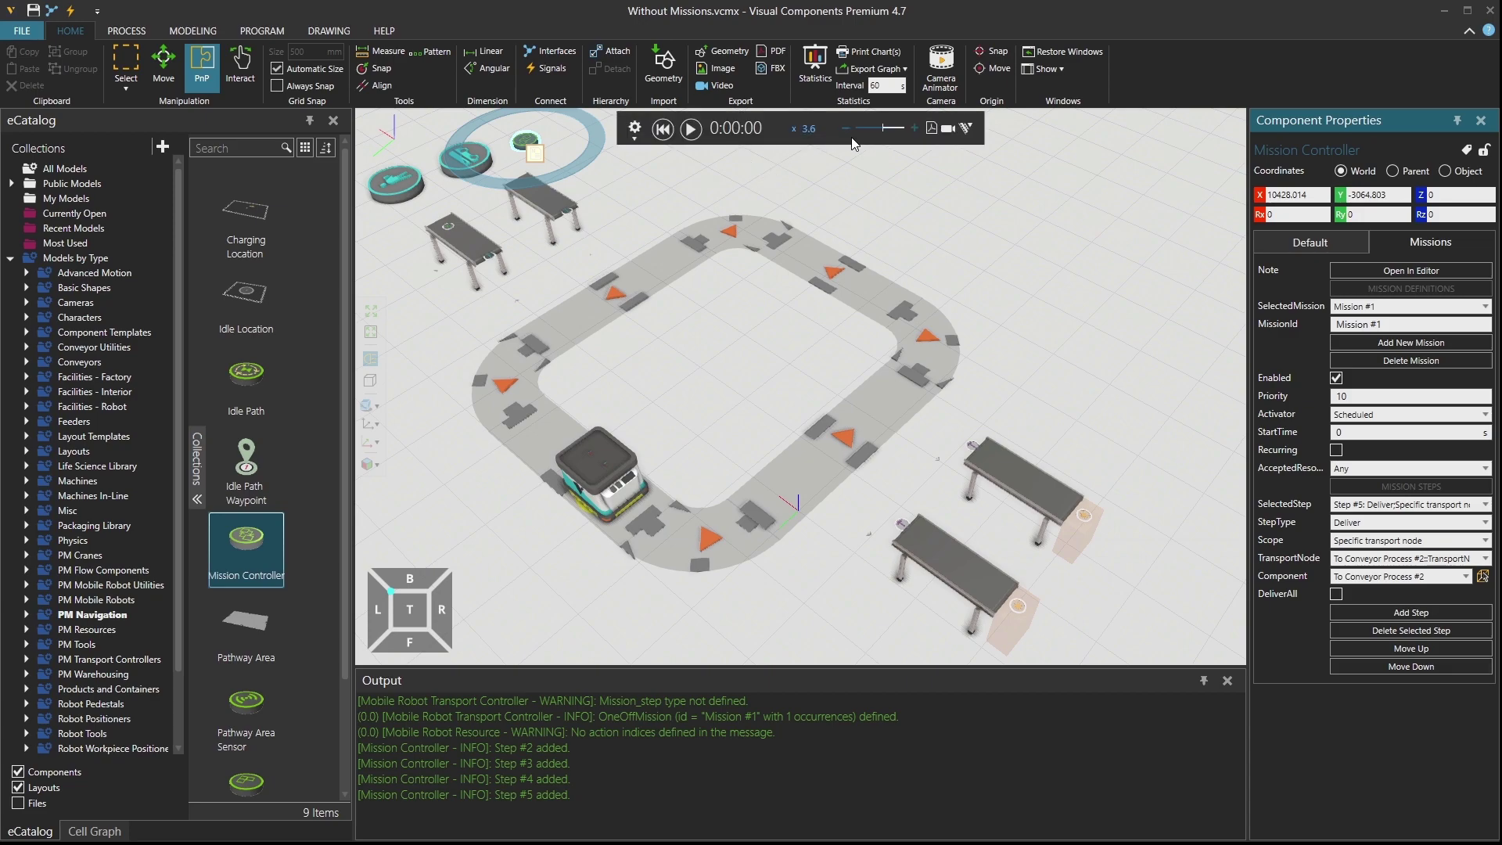
Play the simulation at increased speed and watch the robot deliver parts to the tables
{"action": "left_click", "coordinate": [693, 130]}
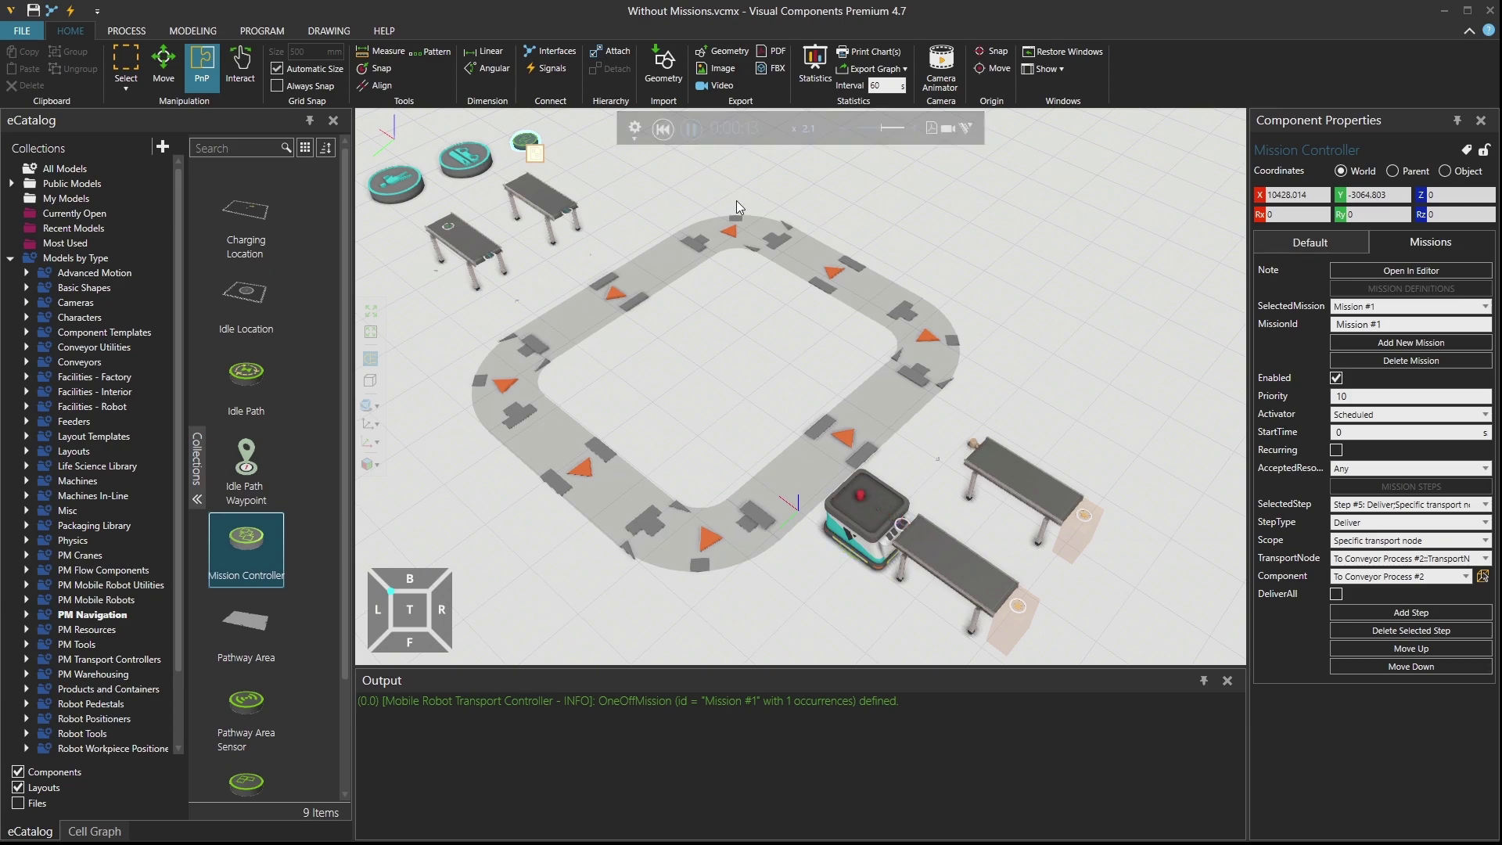
{"action": "scroll", "coordinate": [880, 362], "scroll_direction": "up", "scroll_amount": 2}
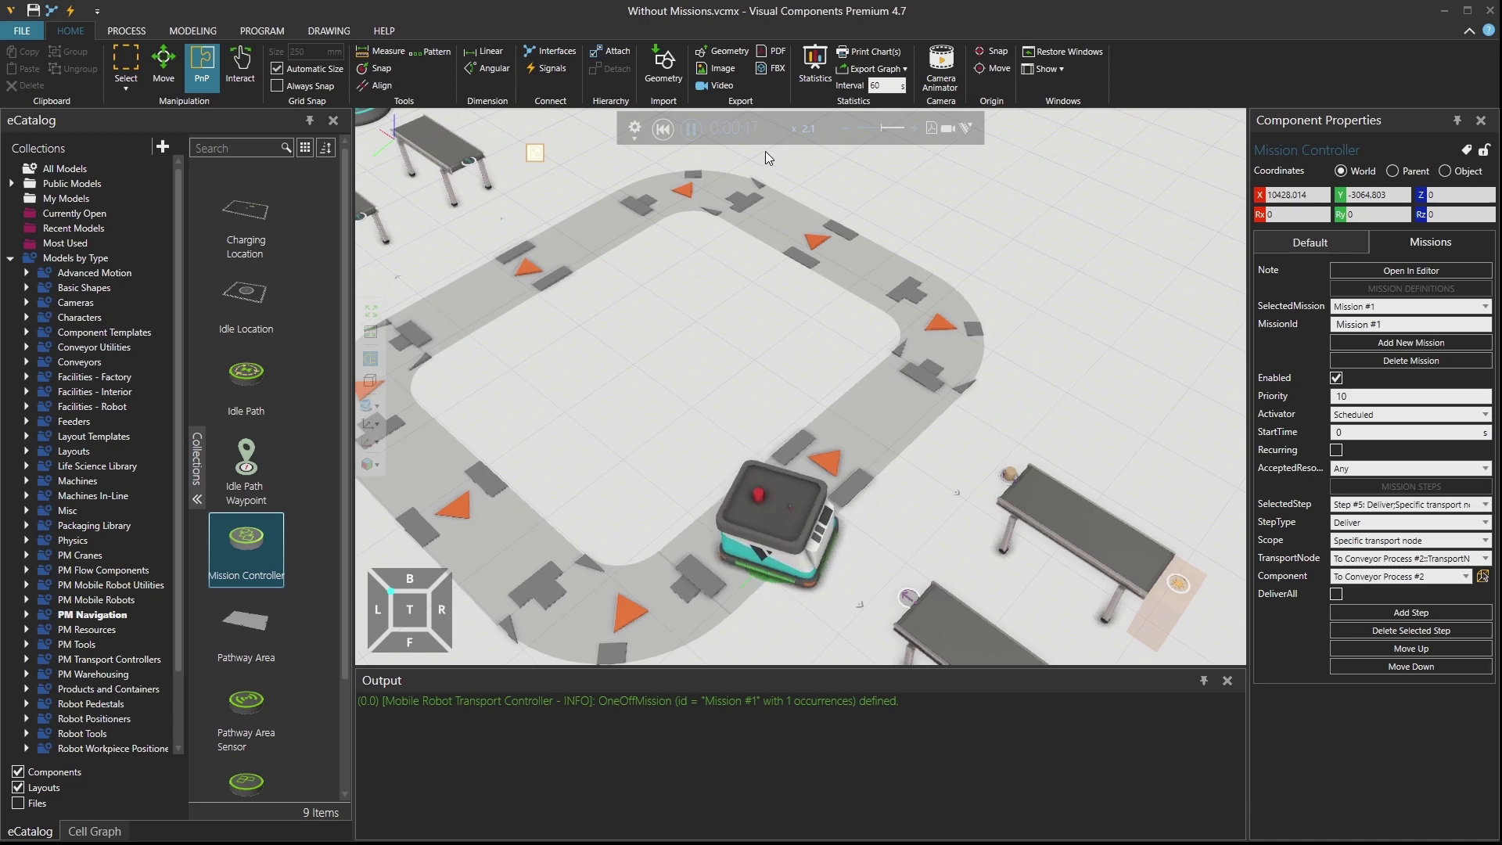
{"action": "left_click", "coordinate": [913, 129]}
{"action": "left_click", "coordinate": [912, 129]}
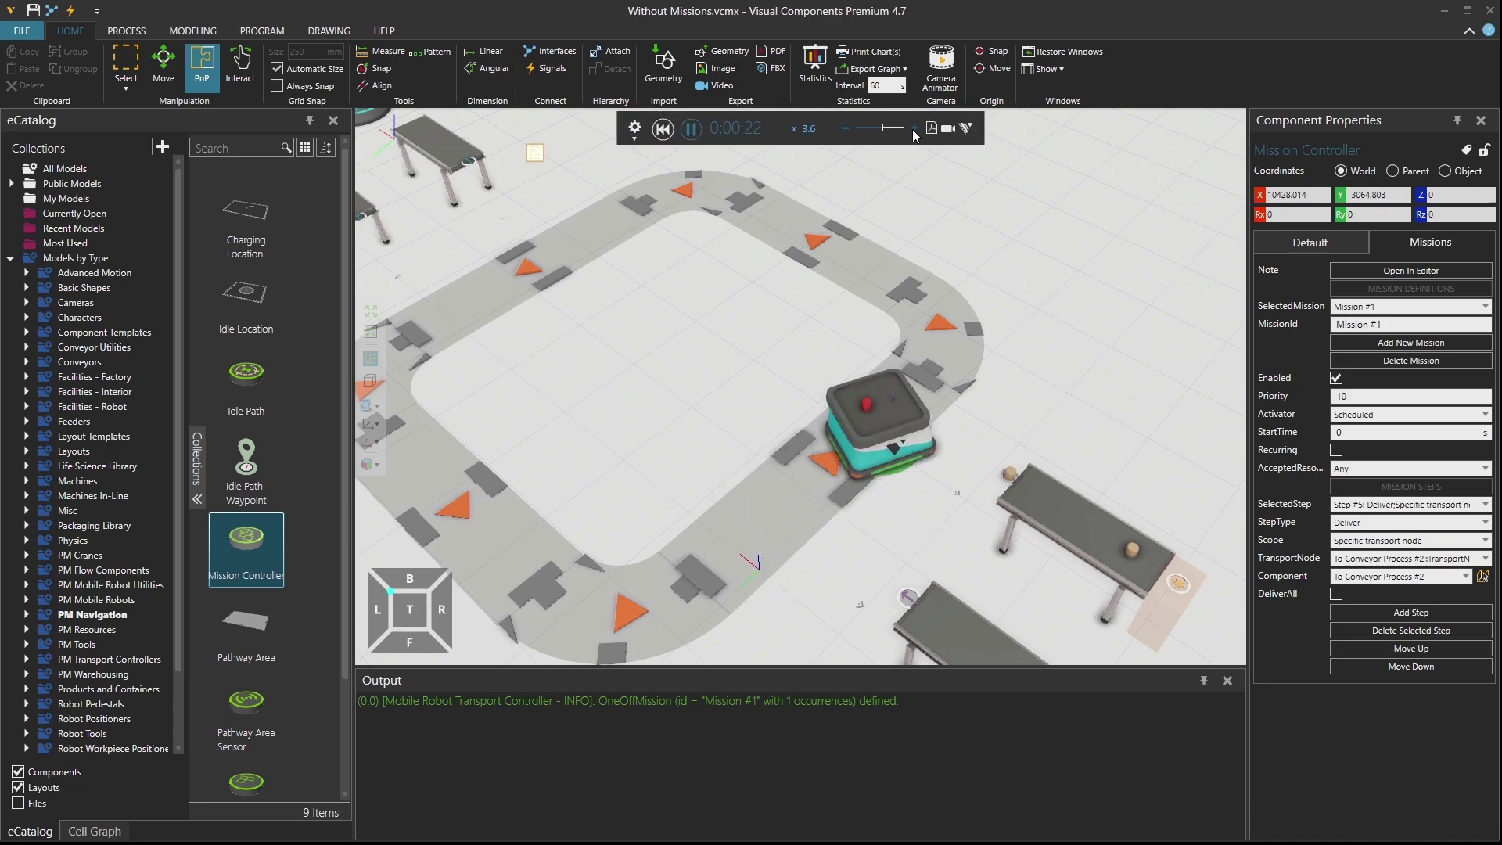
{"action": "scroll", "coordinate": [994, 321], "scroll_direction": "down", "scroll_amount": 2}
{"action": "scroll", "coordinate": [1018, 324], "scroll_direction": "up", "scroll_amount": 1}
{"action": "right_click_drag", "start_coordinate": [1038, 327], "coordinate": [1043, 320], "text": "ctrl"}
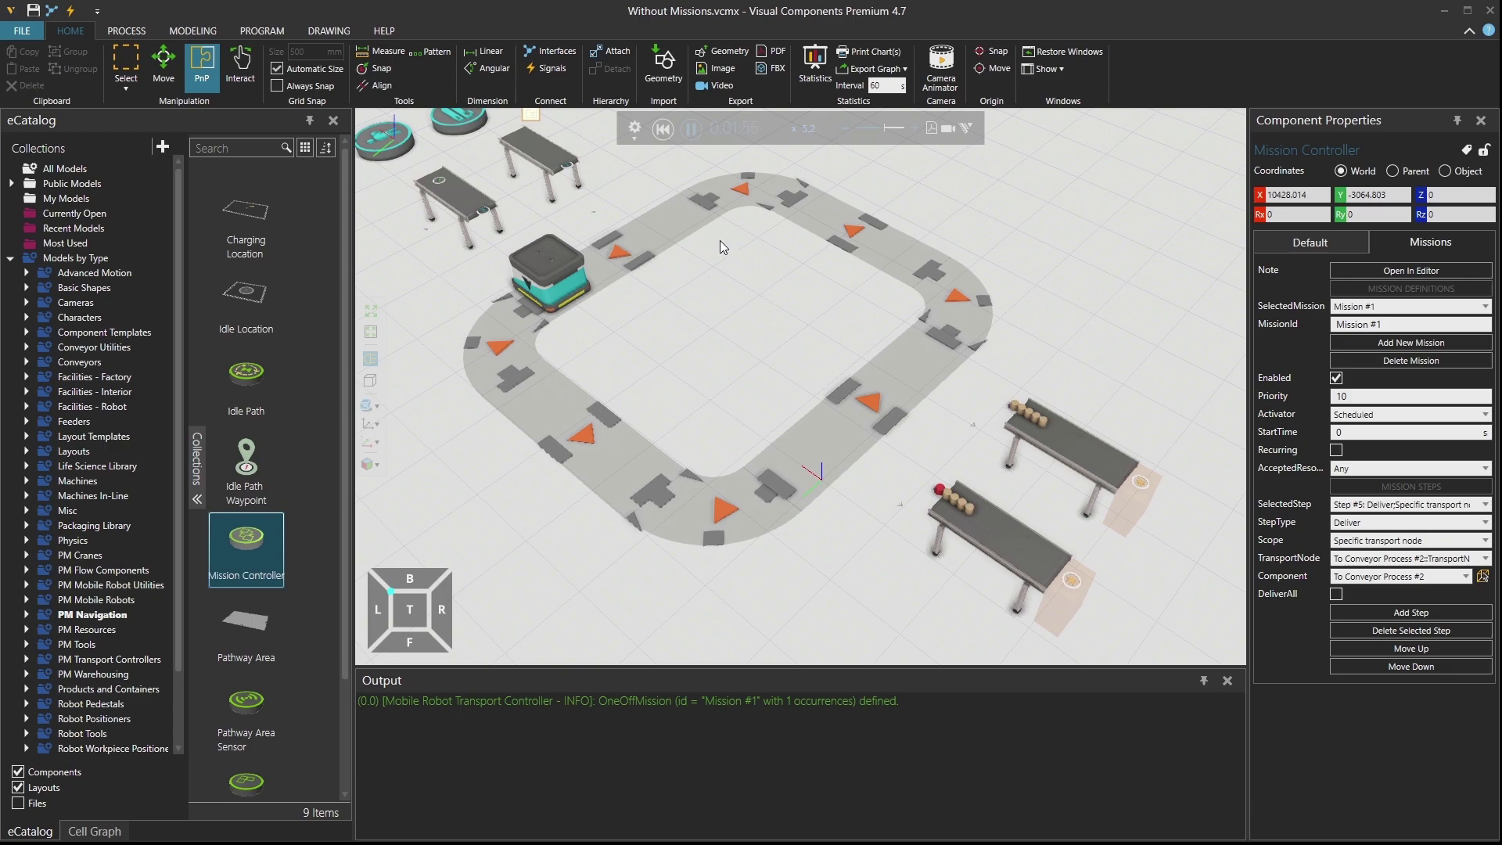
Reset the simulation to 0:00:00, make Mission #1 Recurring, and edit its RecurringInterval
{"action": "left_click", "coordinate": [663, 128]}
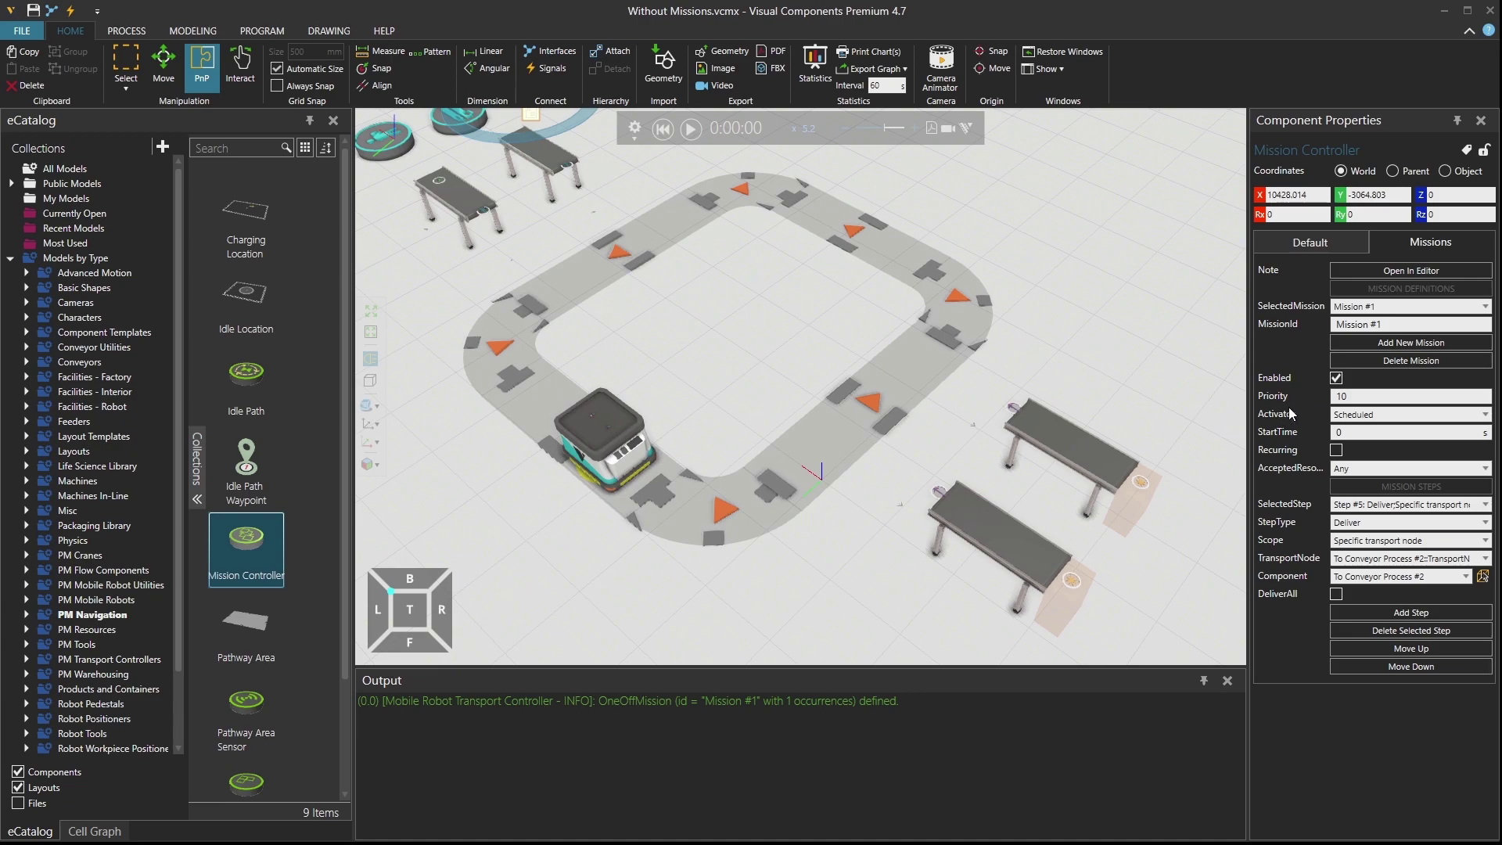
{"action": "left_click", "coordinate": [1338, 451]}
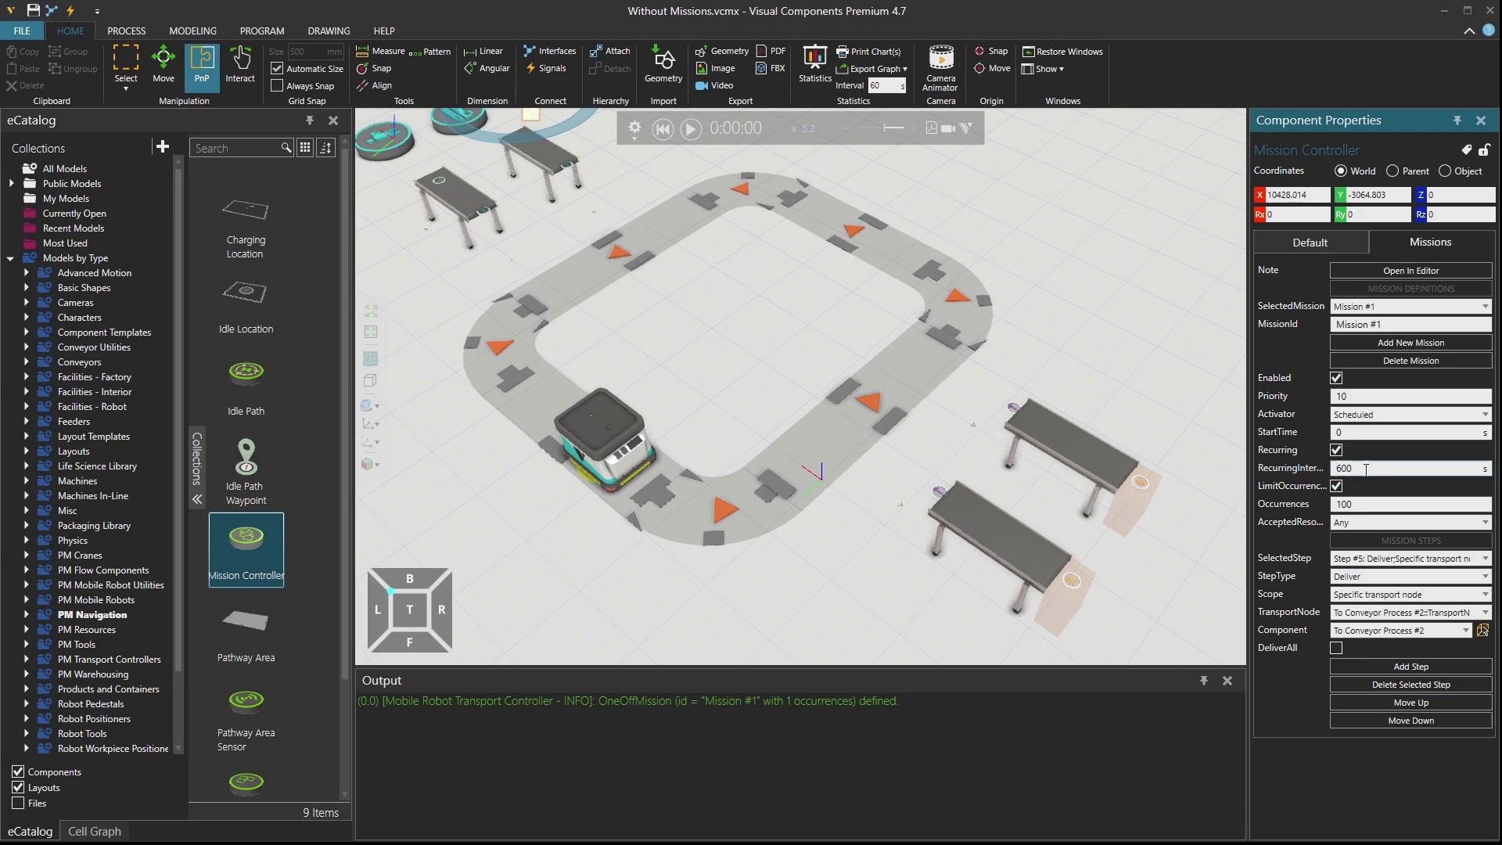
{"action": "left_click_drag", "start_coordinate": [1355, 468], "coordinate": [1284, 468]}
{"action": "left_click_drag", "start_coordinate": [1248, 457], "coordinate": [1197, 462]}
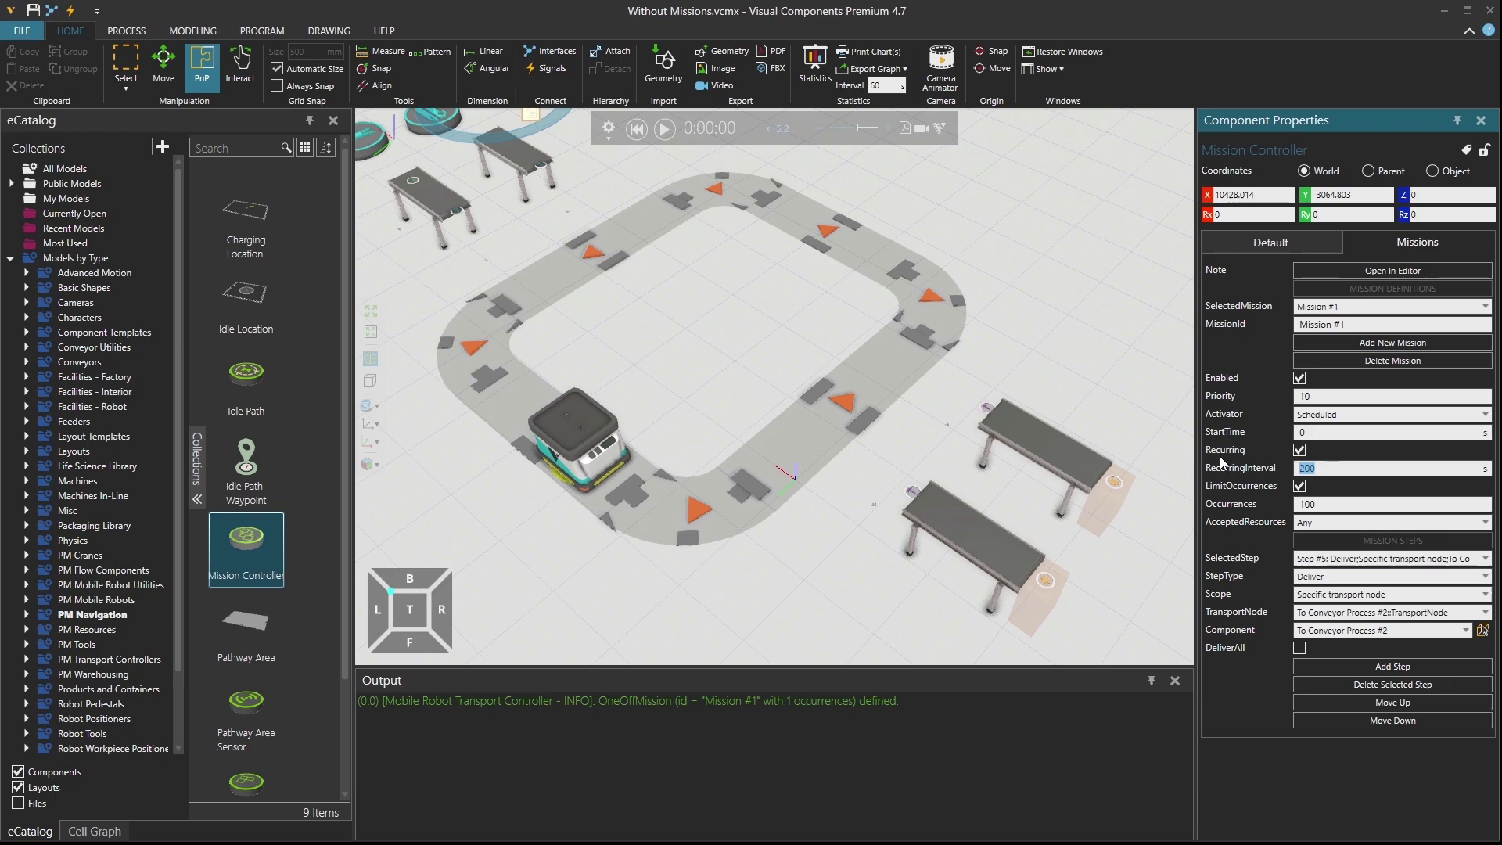
Run the recurring Mission #1 at adjusted speed, then reset the simulation to 0:00:00
{"action": "left_click", "coordinate": [665, 129]}
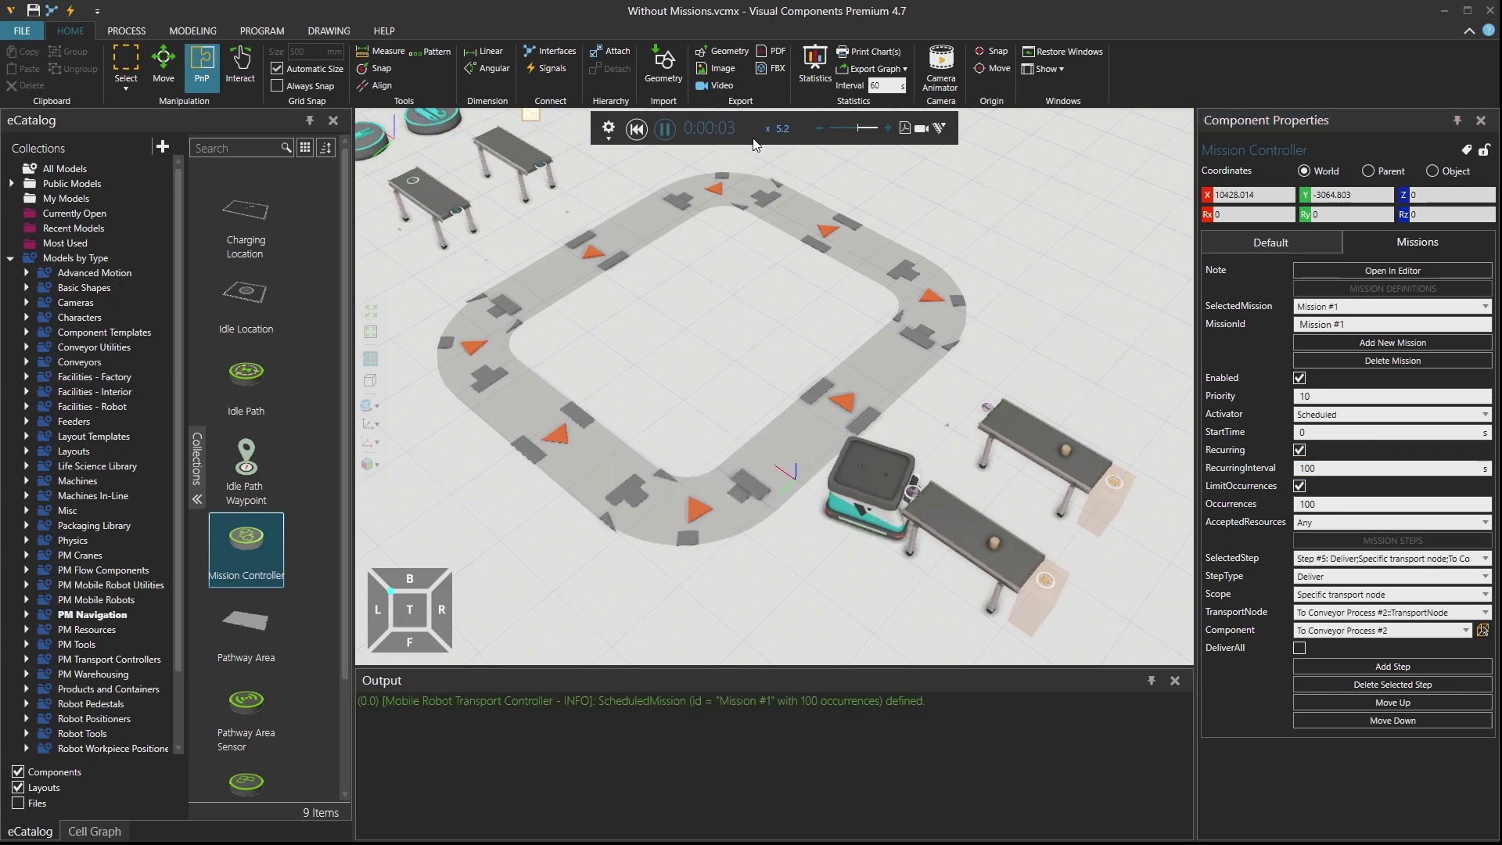
{"action": "left_click", "coordinate": [888, 129]}
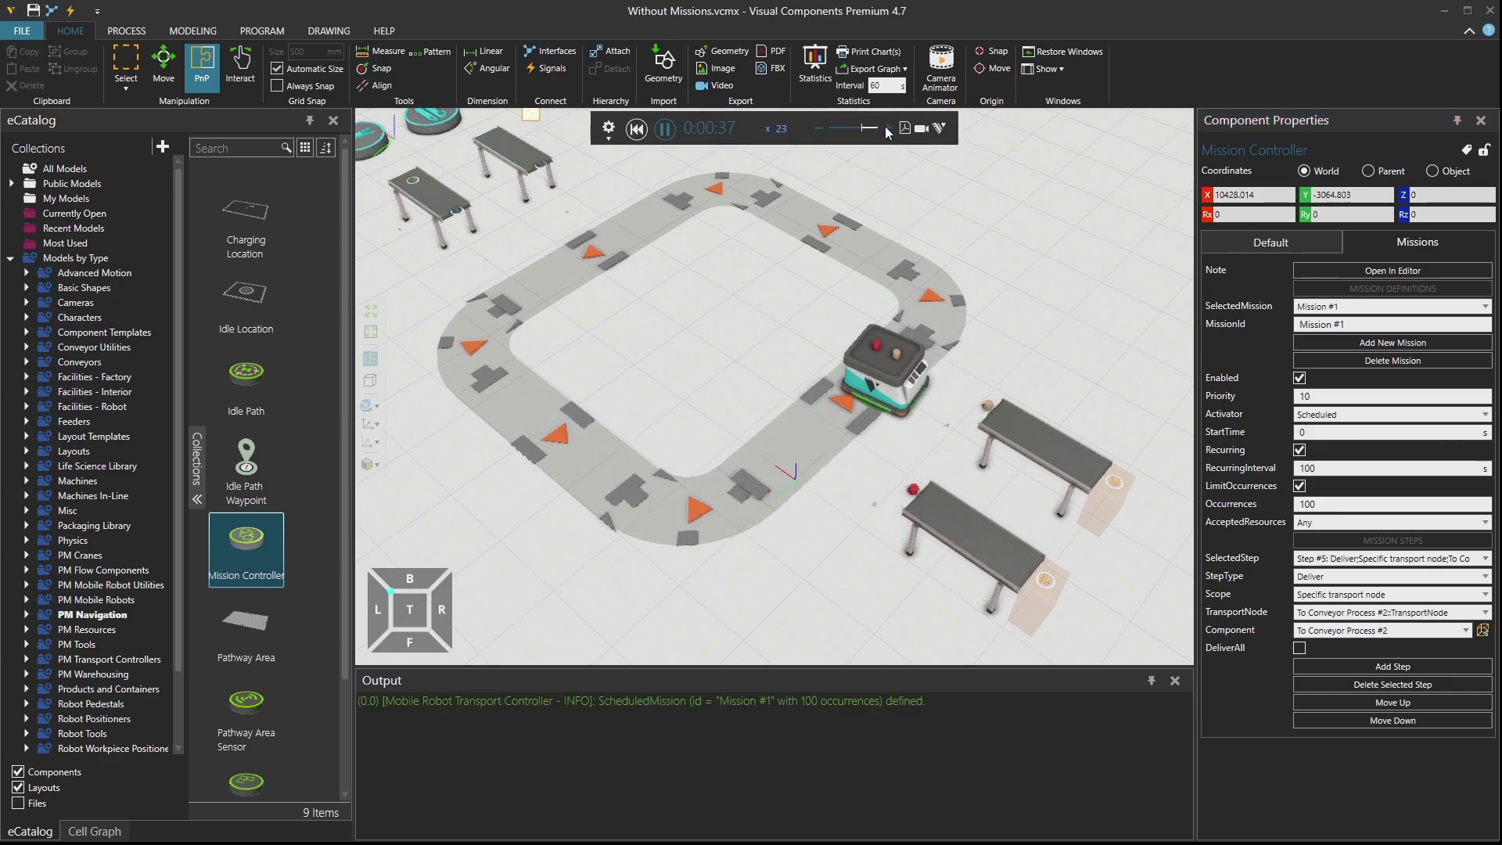
{"action": "left_click", "coordinate": [819, 137]}
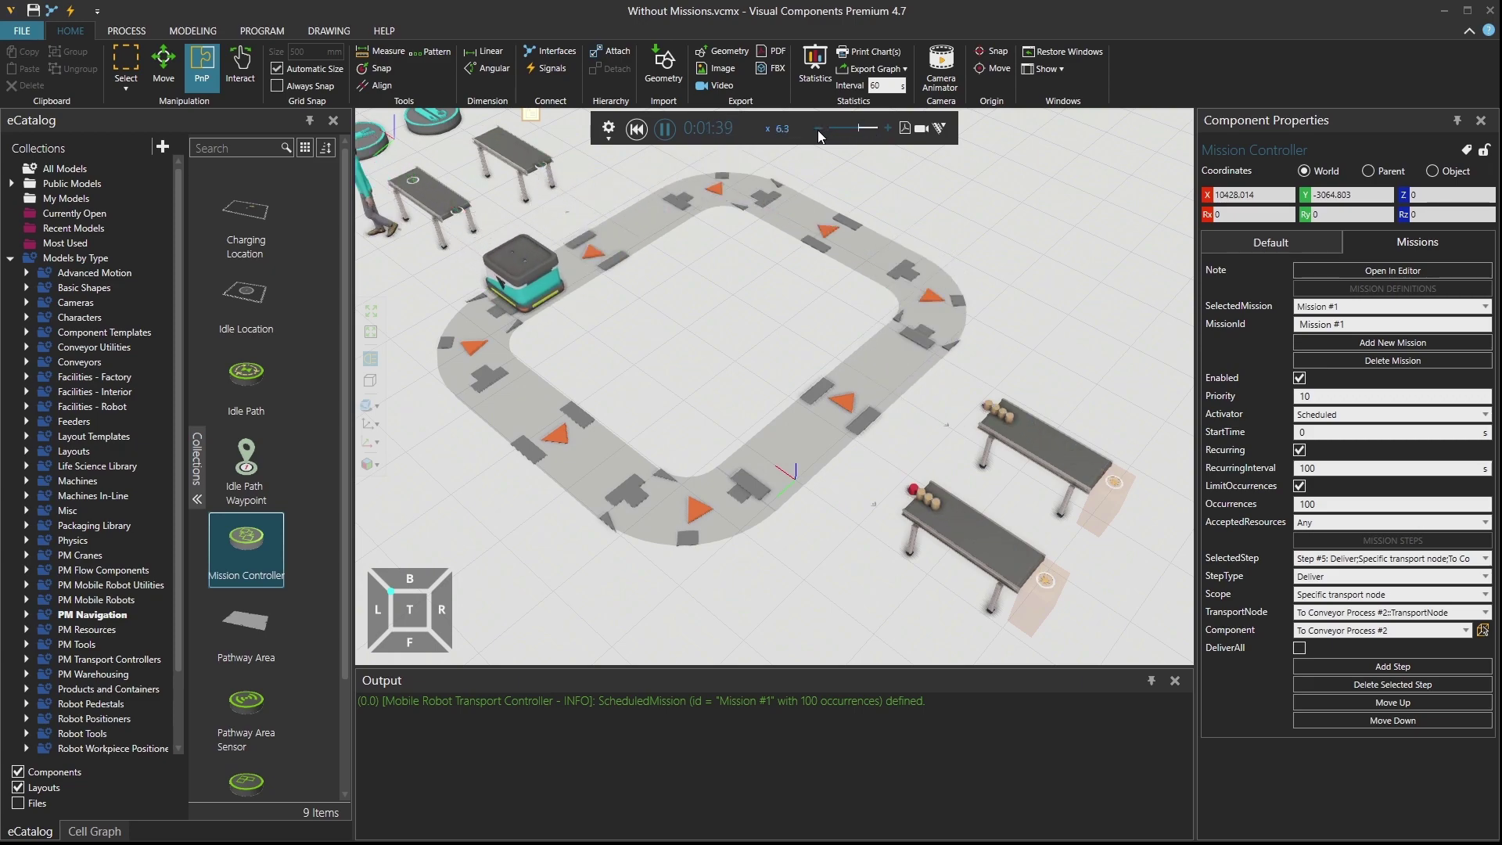
{"action": "left_click", "coordinate": [819, 136]}
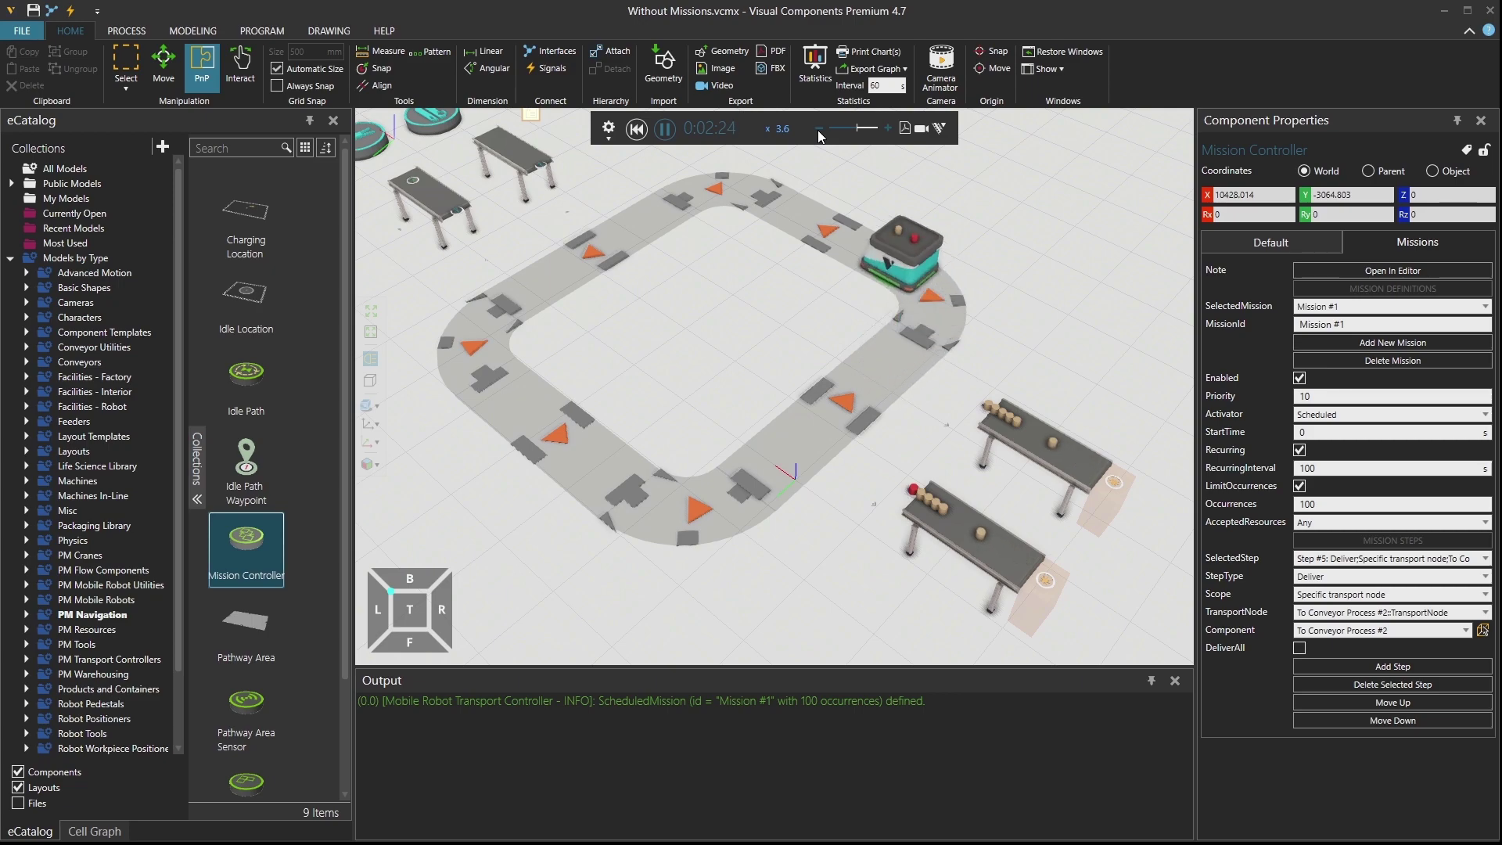
{"action": "left_click", "coordinate": [636, 129]}
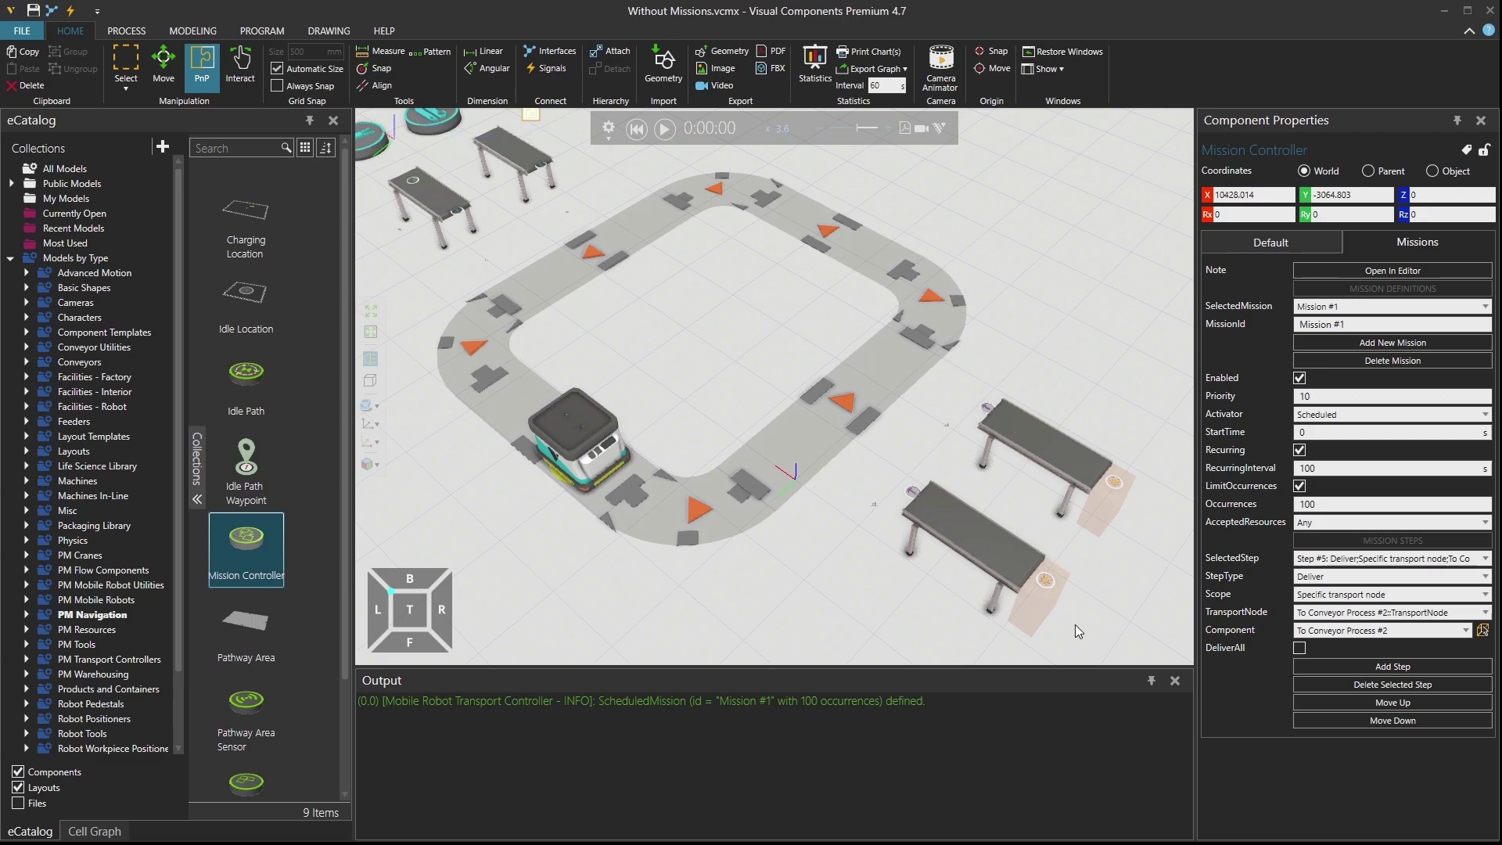
Set the lower table feeder's ProductCreator Interval to 120 seconds
{"action": "left_click", "coordinate": [1041, 589]}
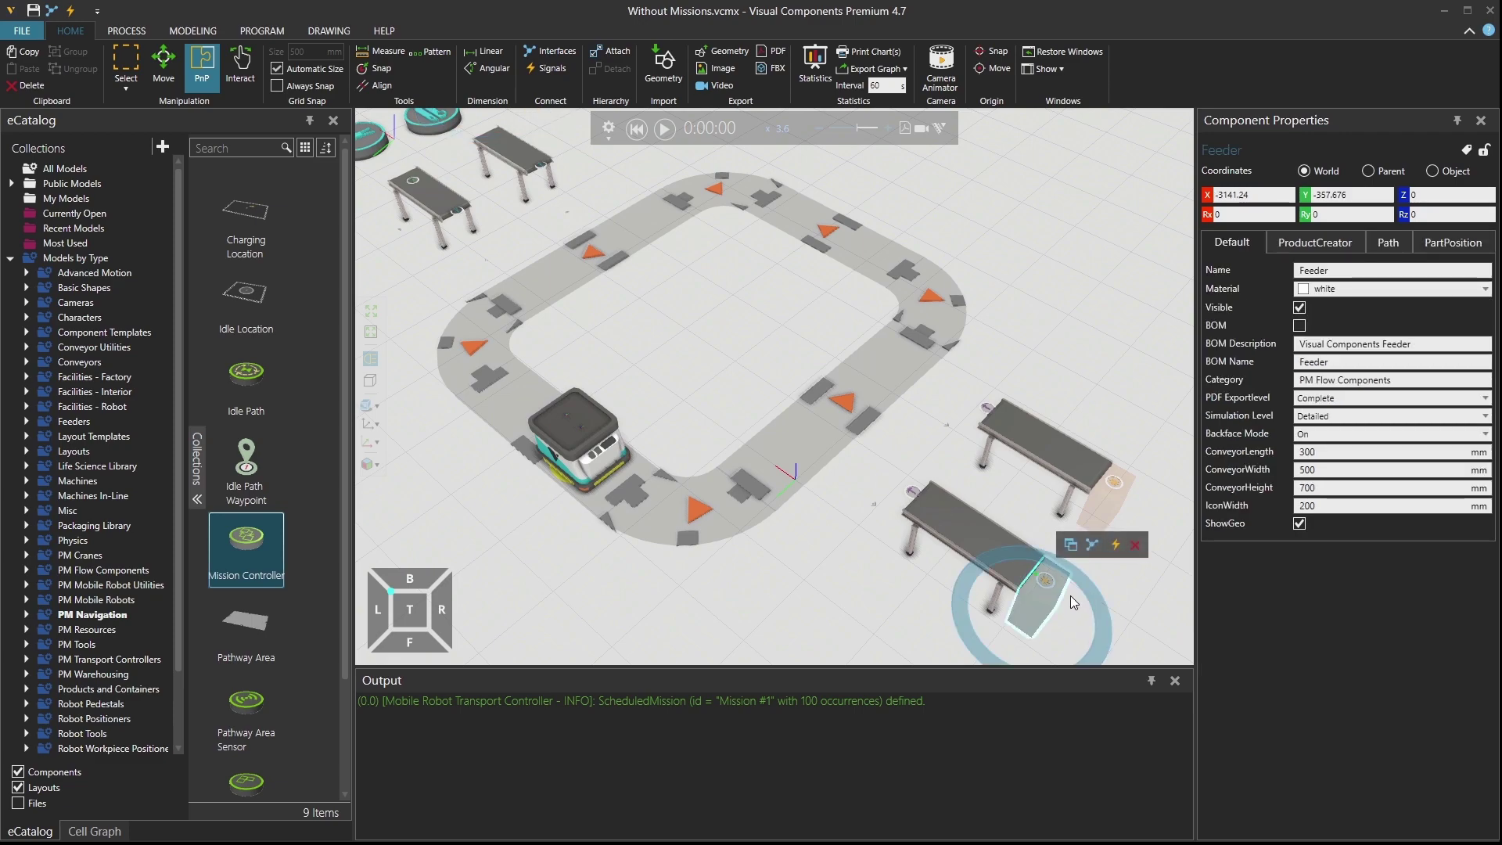
{"action": "left_click", "coordinate": [1340, 245]}
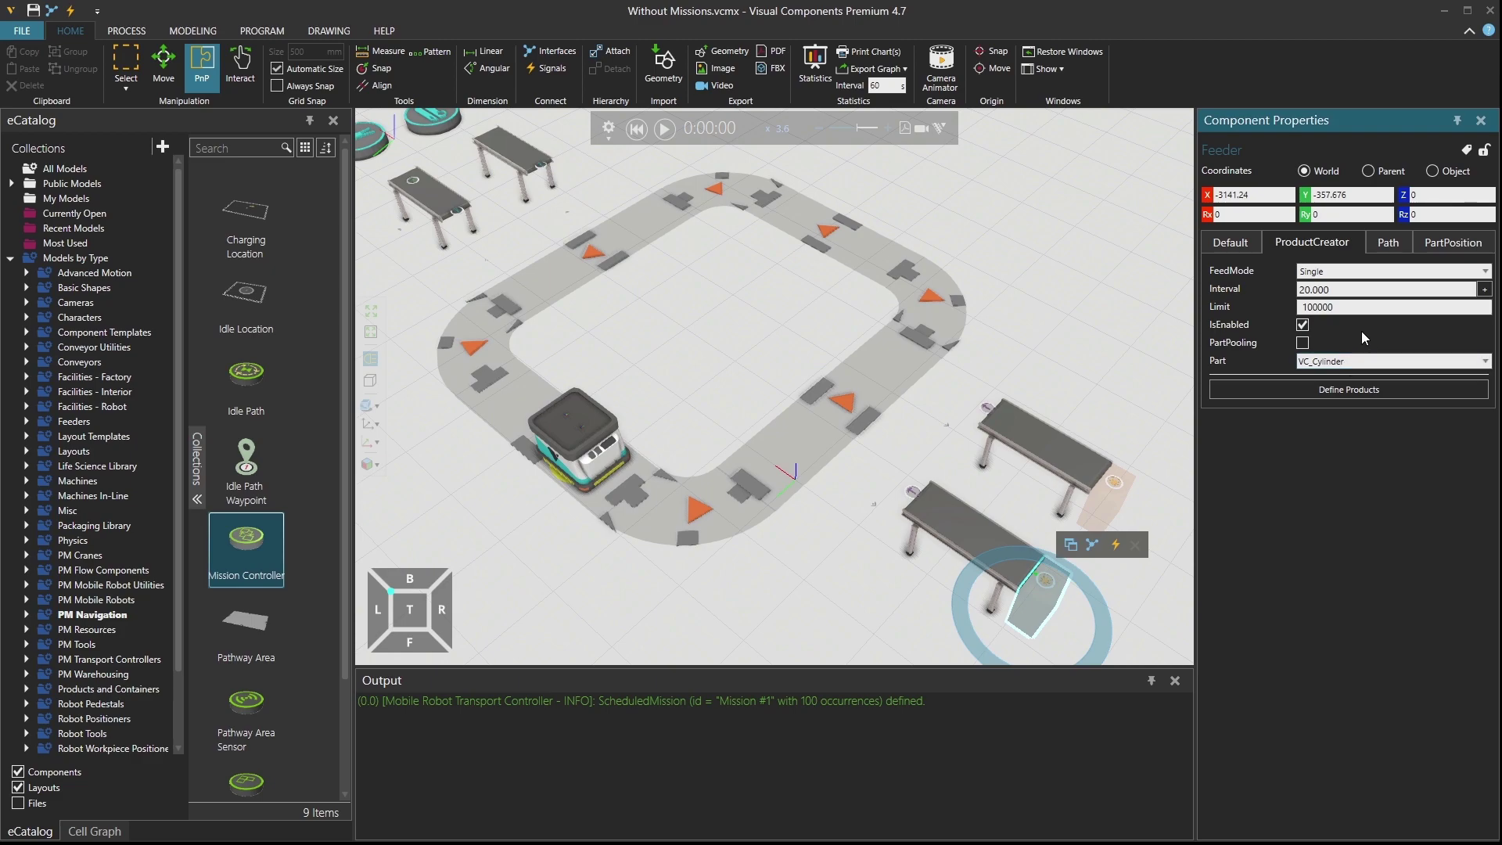
{"action": "left_click", "coordinate": [1245, 297]}
{"action": "type", "text": "120"}
{"action": "key", "text": "Return"}
Run the simulation, raising and then lowering the playback speed
{"action": "left_click", "coordinate": [671, 129]}
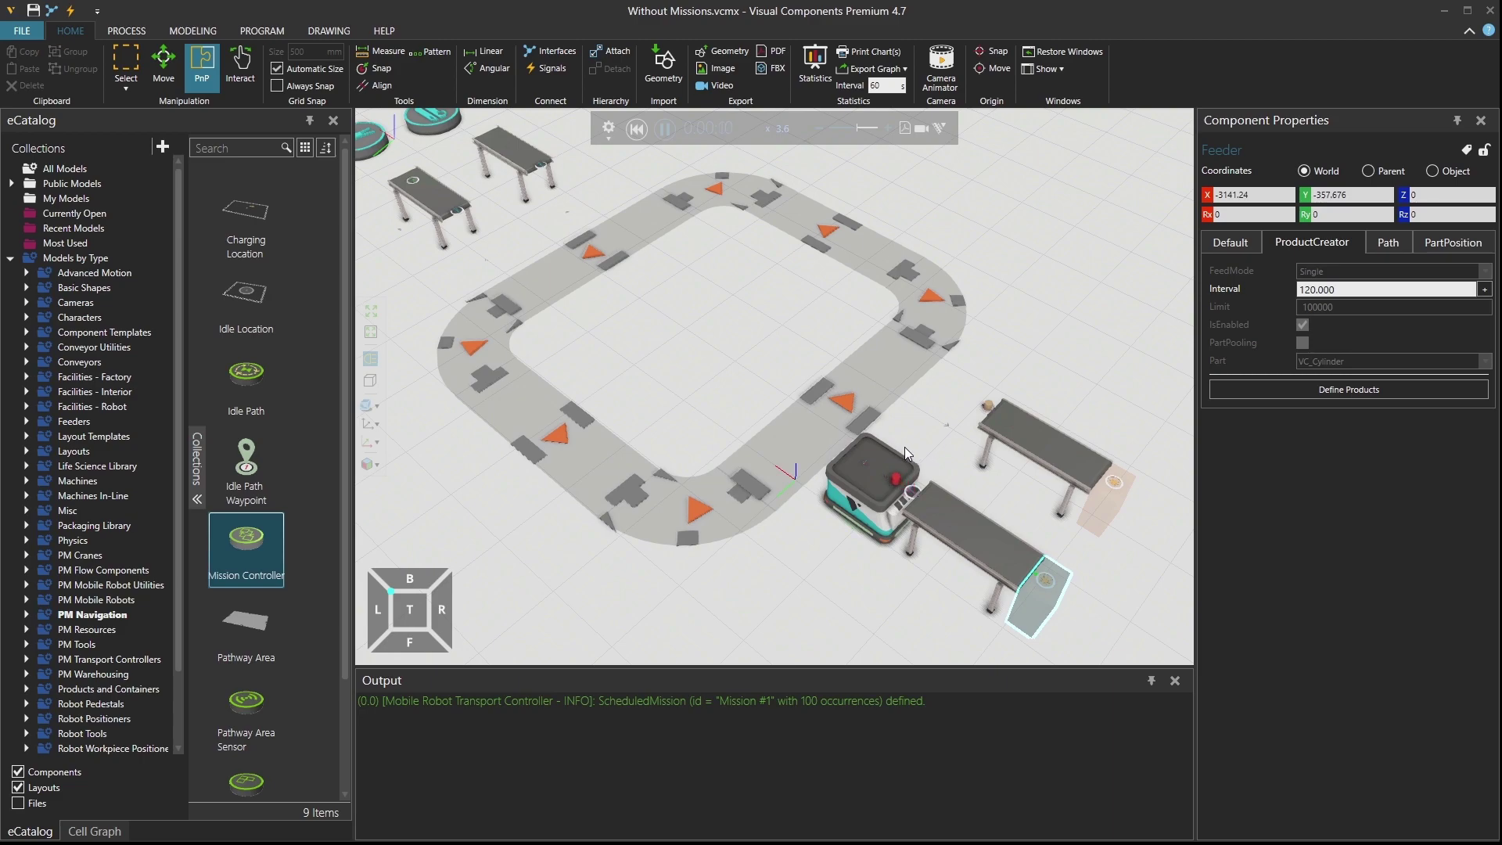
{"action": "left_click", "coordinate": [888, 129]}
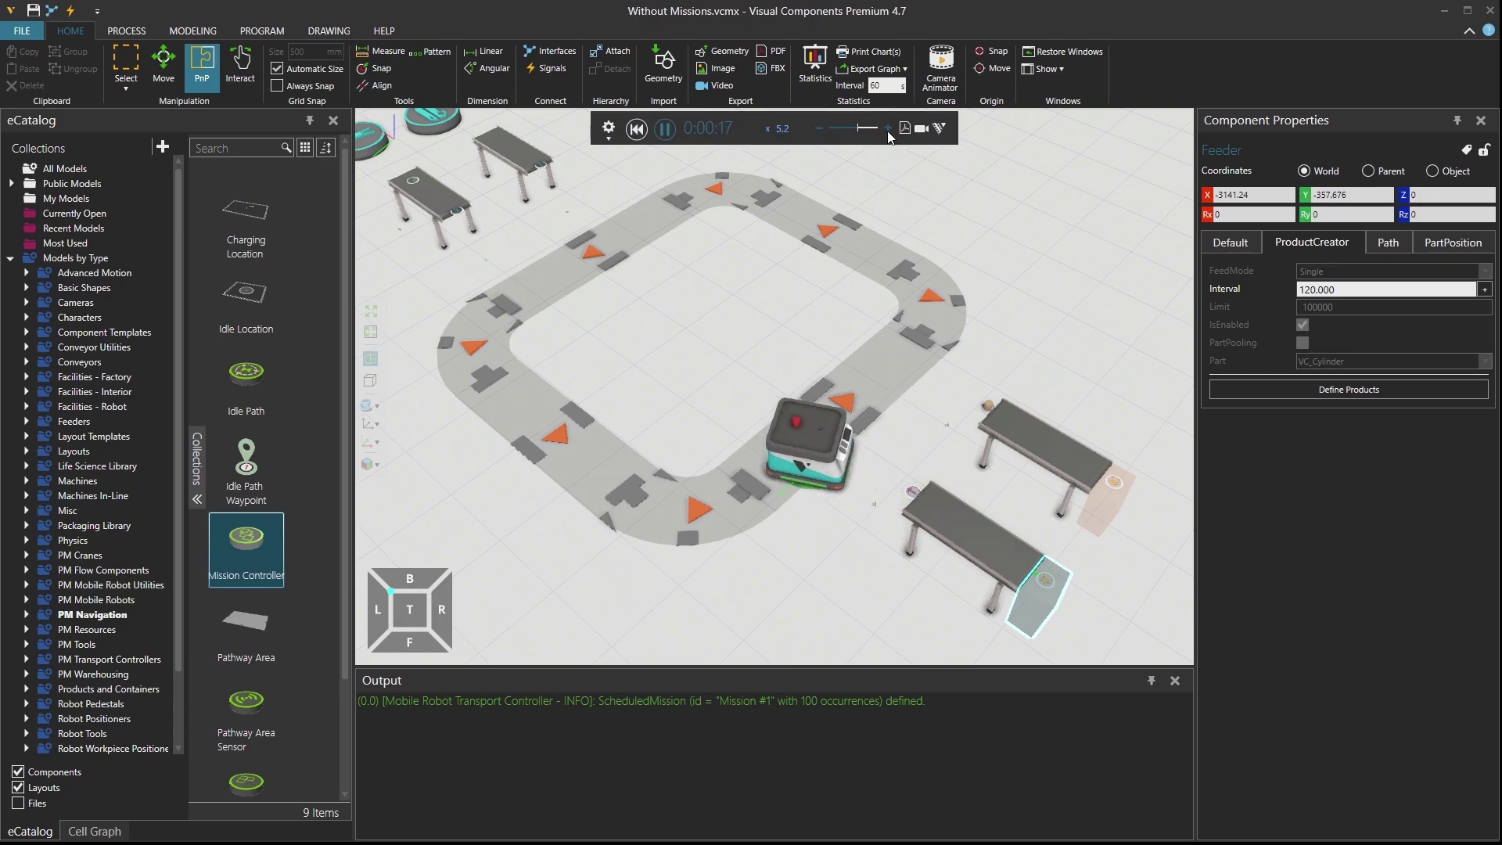
{"action": "left_click", "coordinate": [823, 129]}
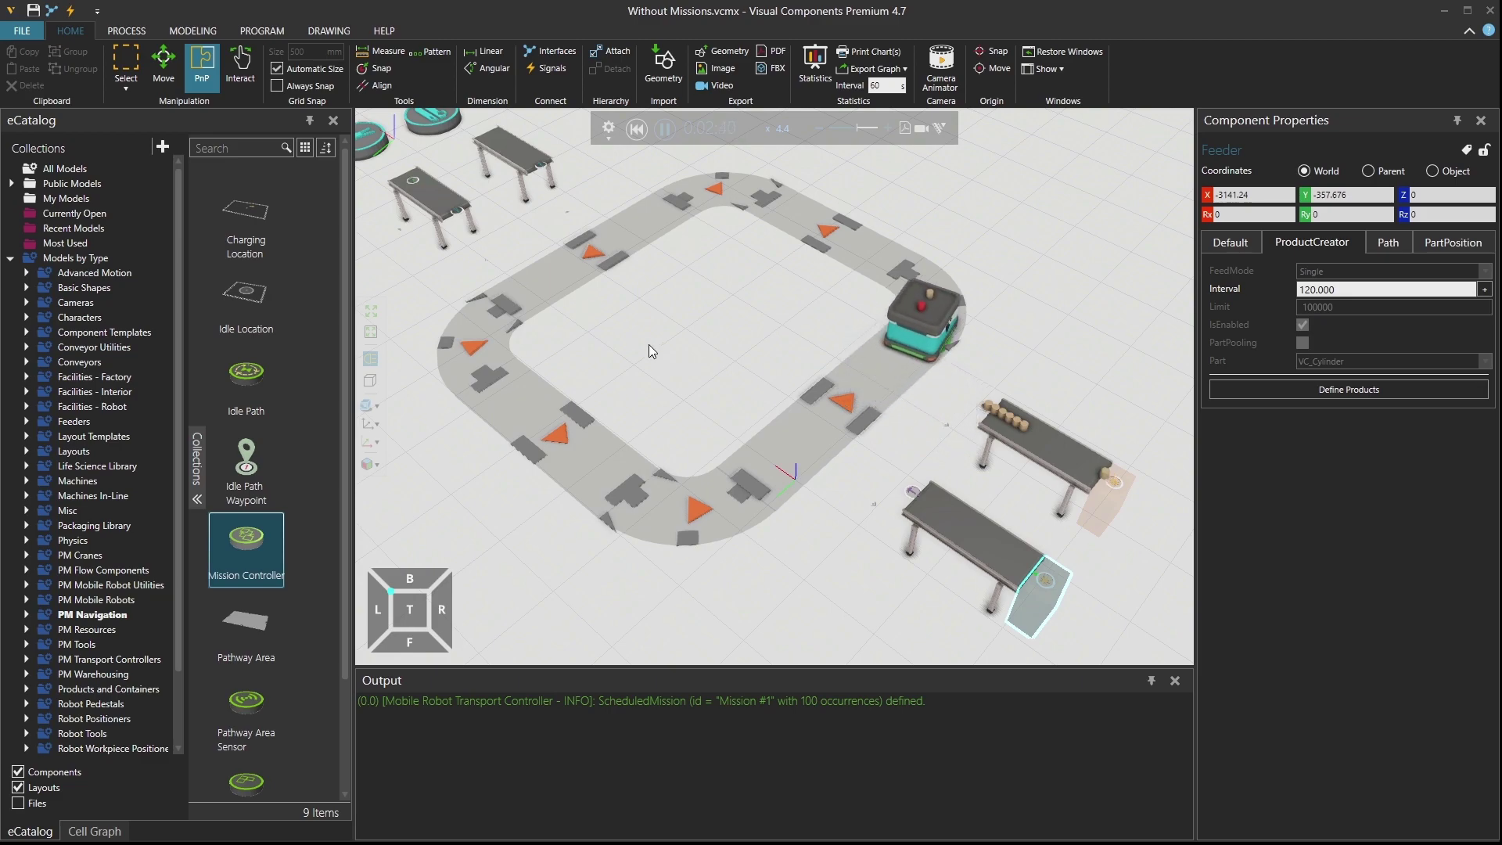
Pan and zoom toward the human worker during a brief run, then reset to 0:00:00
{"action": "left_click", "coordinate": [639, 134]}
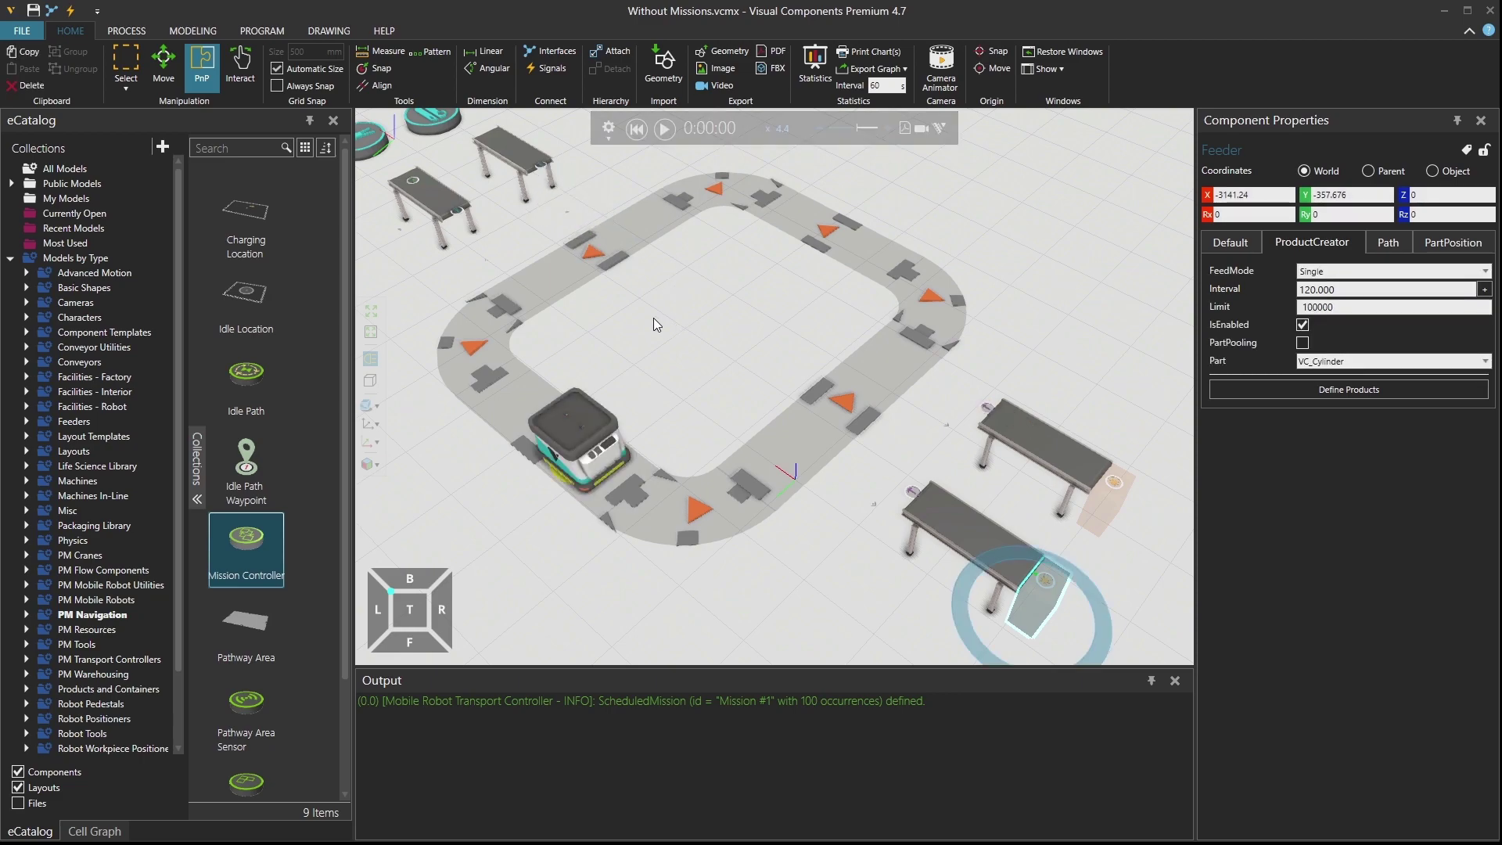
{"action": "middle_click_drag", "start_coordinate": [654, 318], "coordinate": [924, 399]}
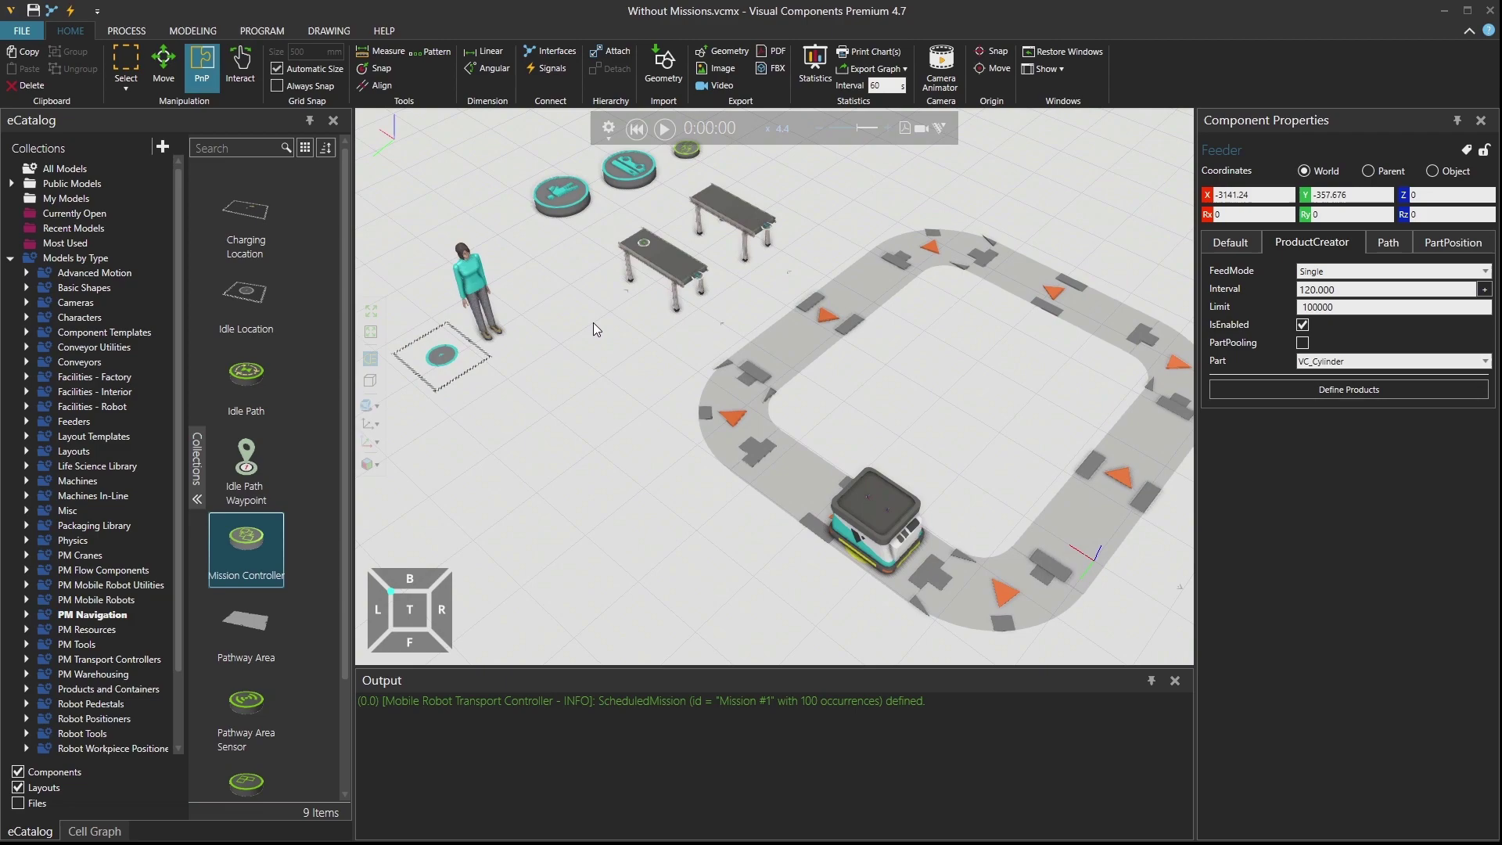
{"action": "left_click", "coordinate": [670, 136]}
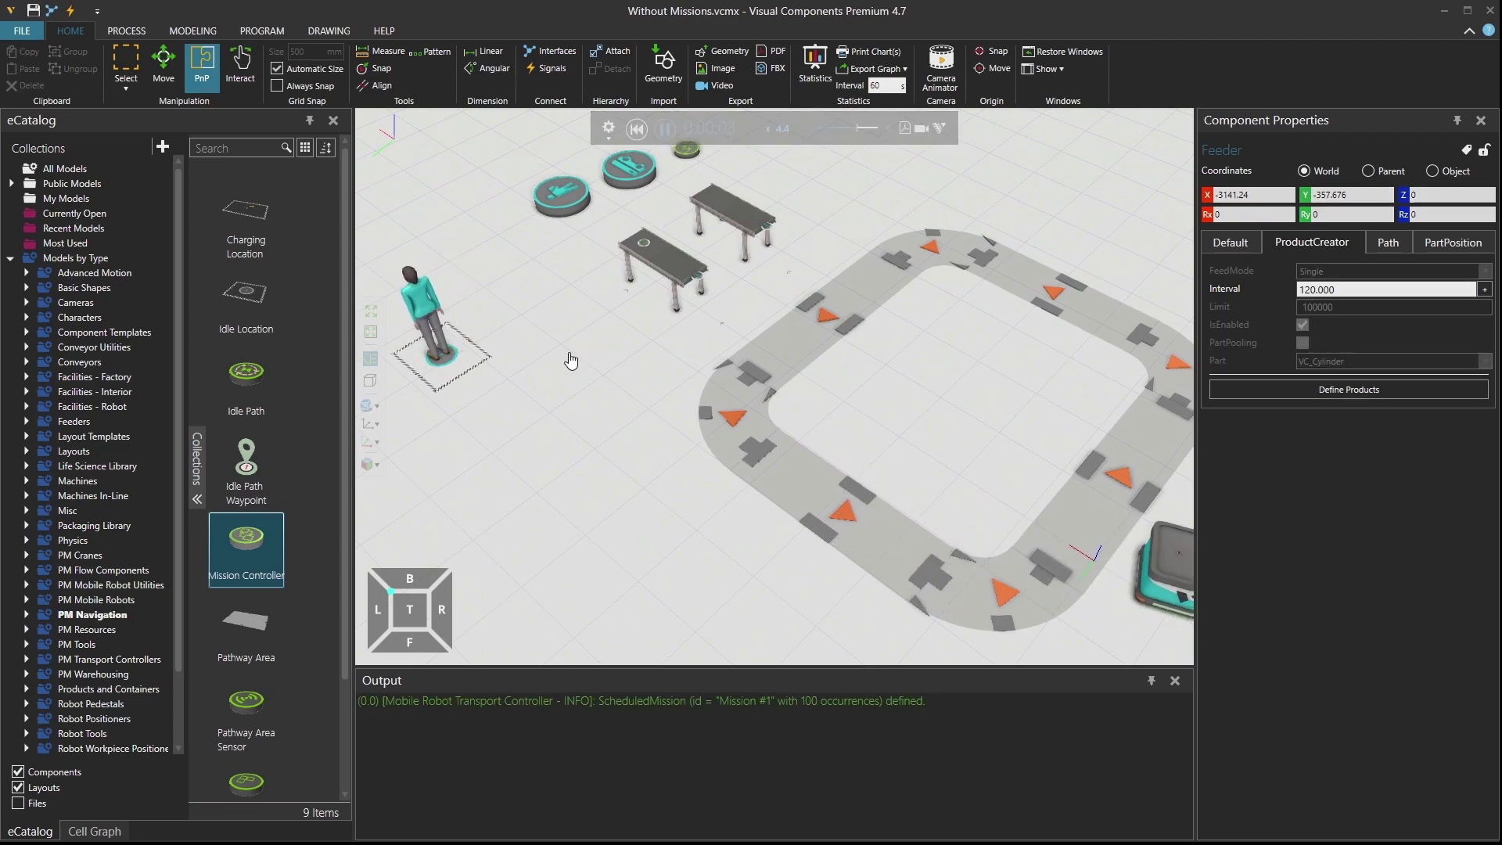
{"action": "middle_click_drag", "start_coordinate": [564, 352], "coordinate": [631, 411]}
{"action": "scroll", "coordinate": [603, 383], "scroll_direction": "up", "scroll_amount": 2}
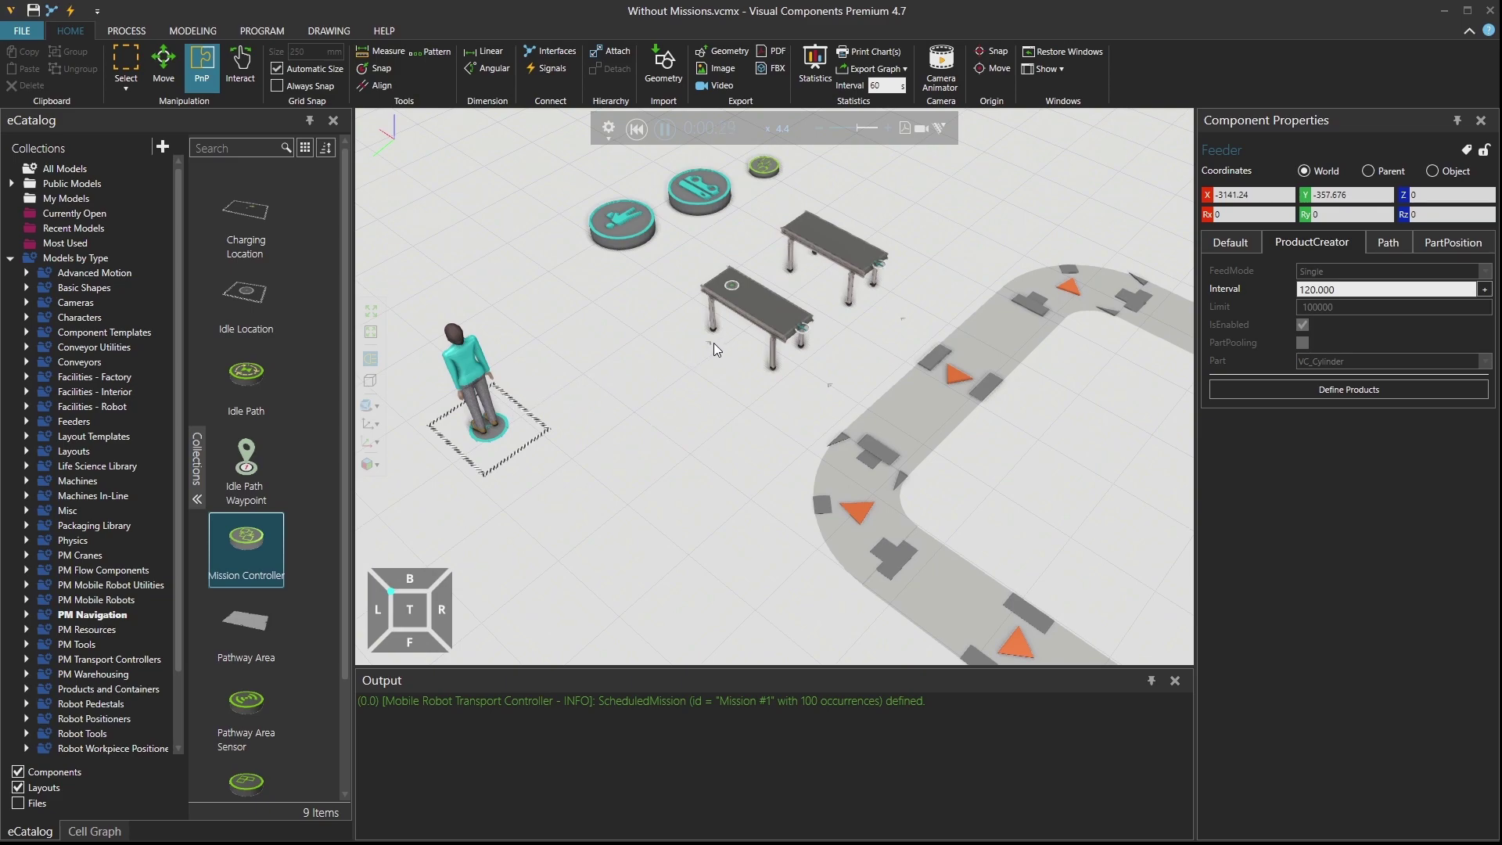
{"action": "left_click", "coordinate": [636, 133]}
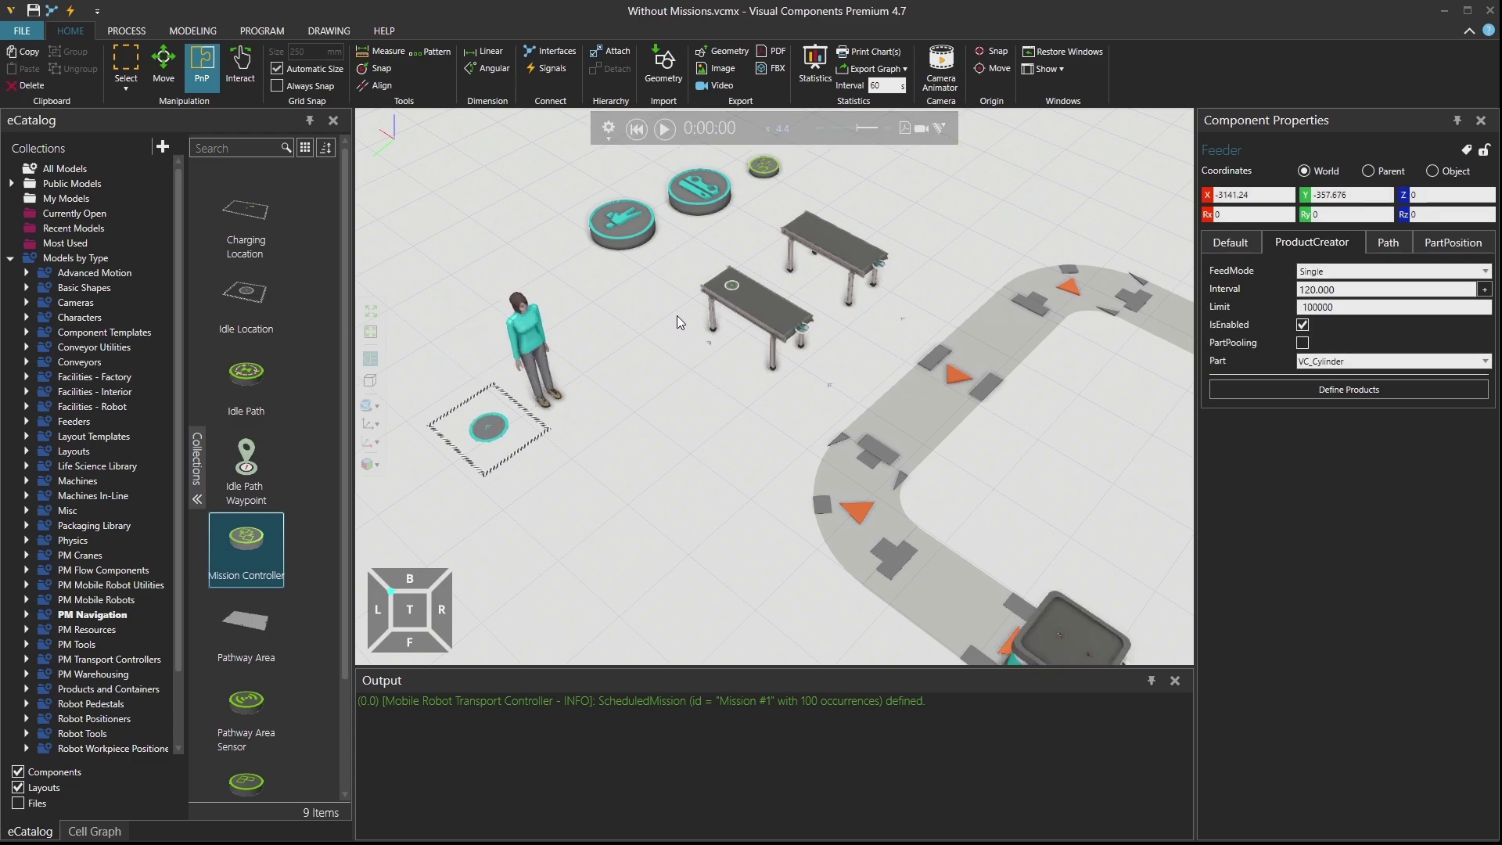
Place Mission Controller #2 beside the worker and connect it to the Human Transport Controller
{"action": "left_click_drag", "start_coordinate": [301, 575], "coordinate": [564, 286]}
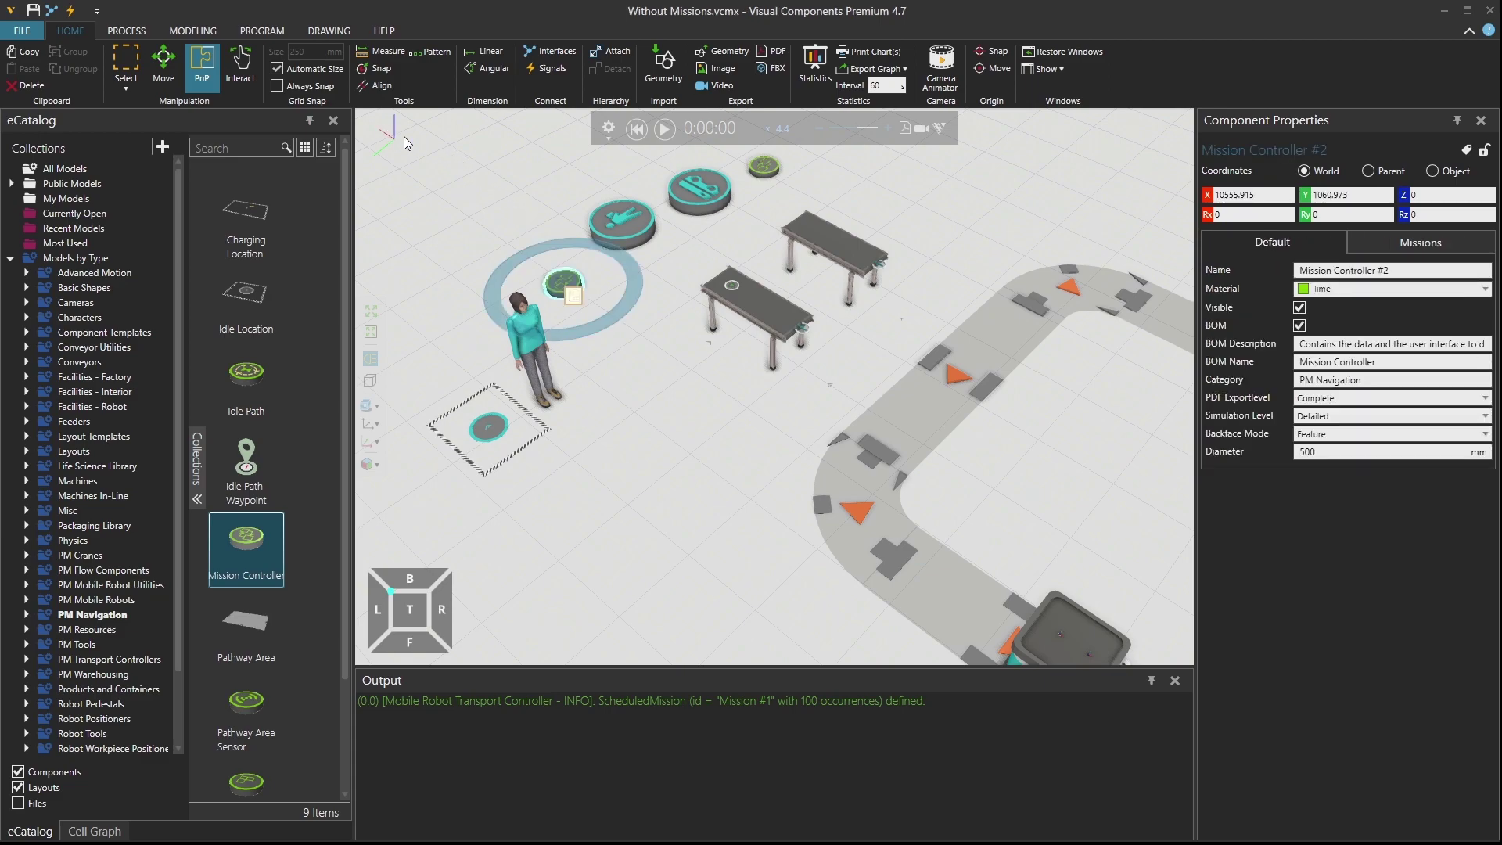
{"action": "left_click", "coordinate": [553, 50]}
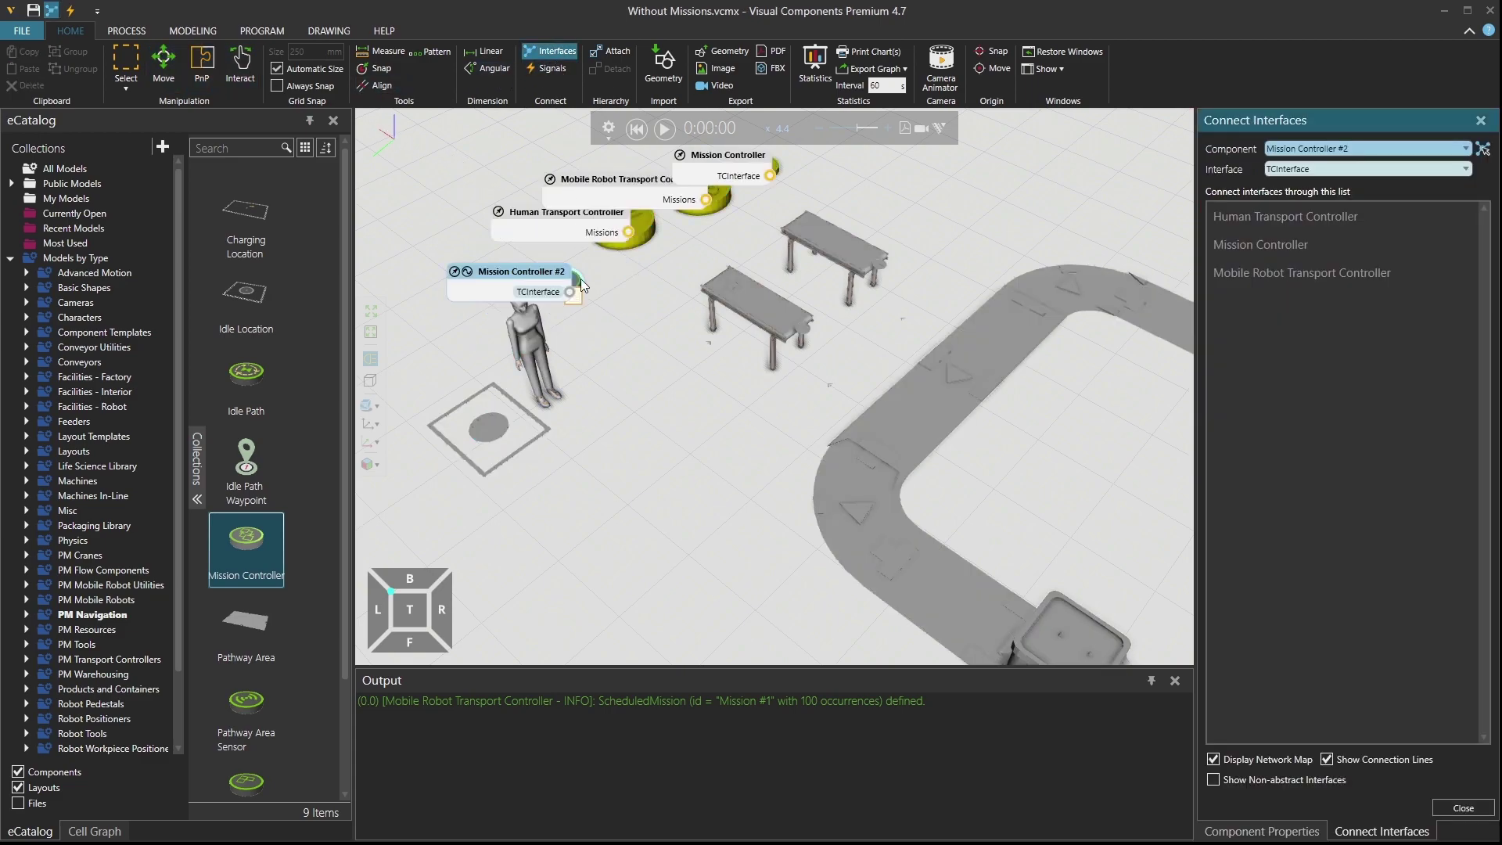
{"action": "left_click", "coordinate": [609, 245]}
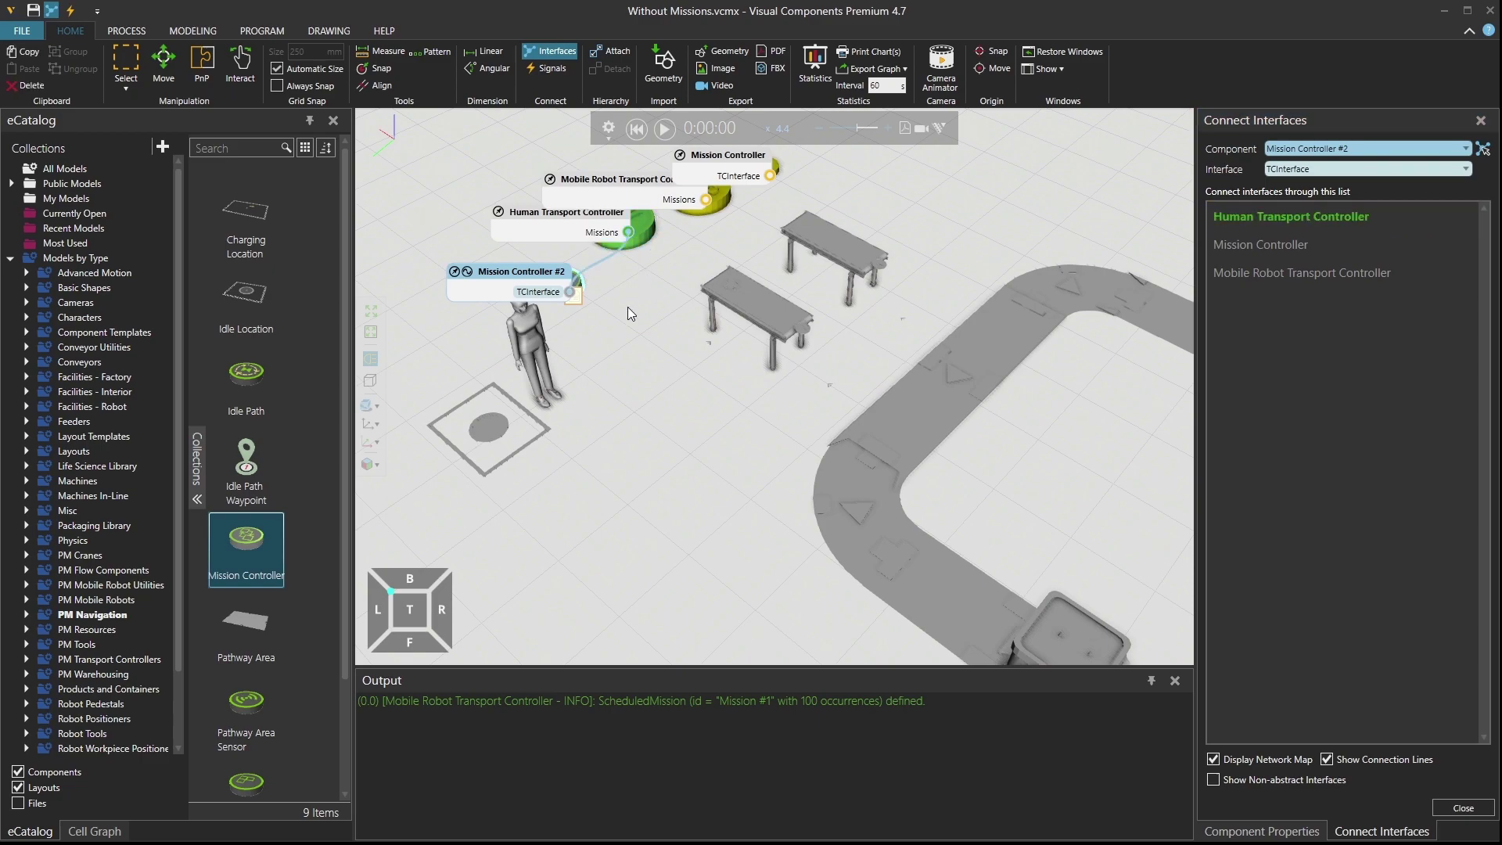
{"action": "key", "text": "Escape"}
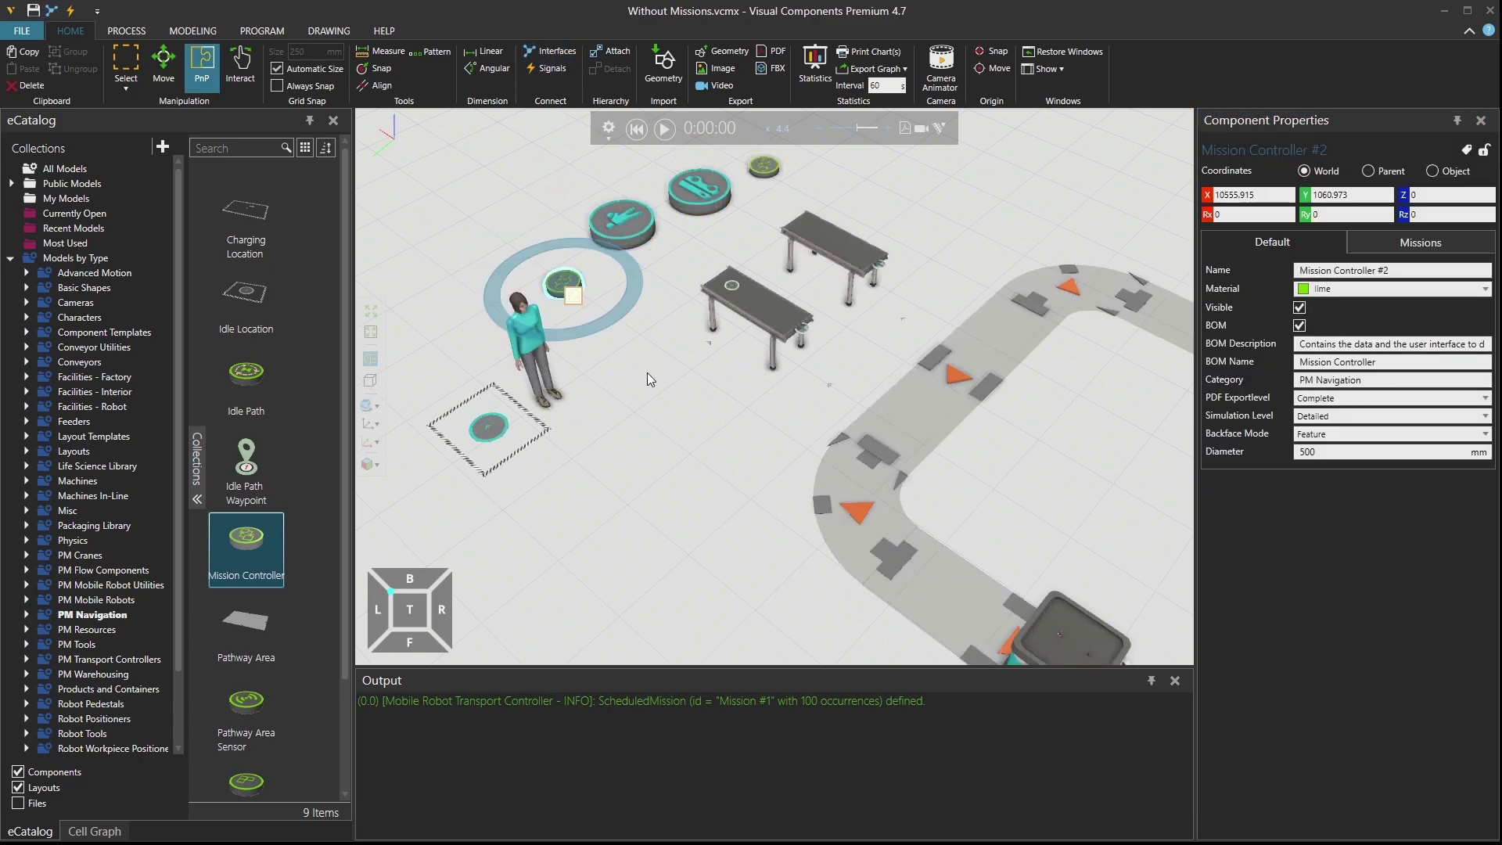
Test-run the simulation, view Mission Controller #2's missions, then reset to zero
{"action": "left_click", "coordinate": [663, 129]}
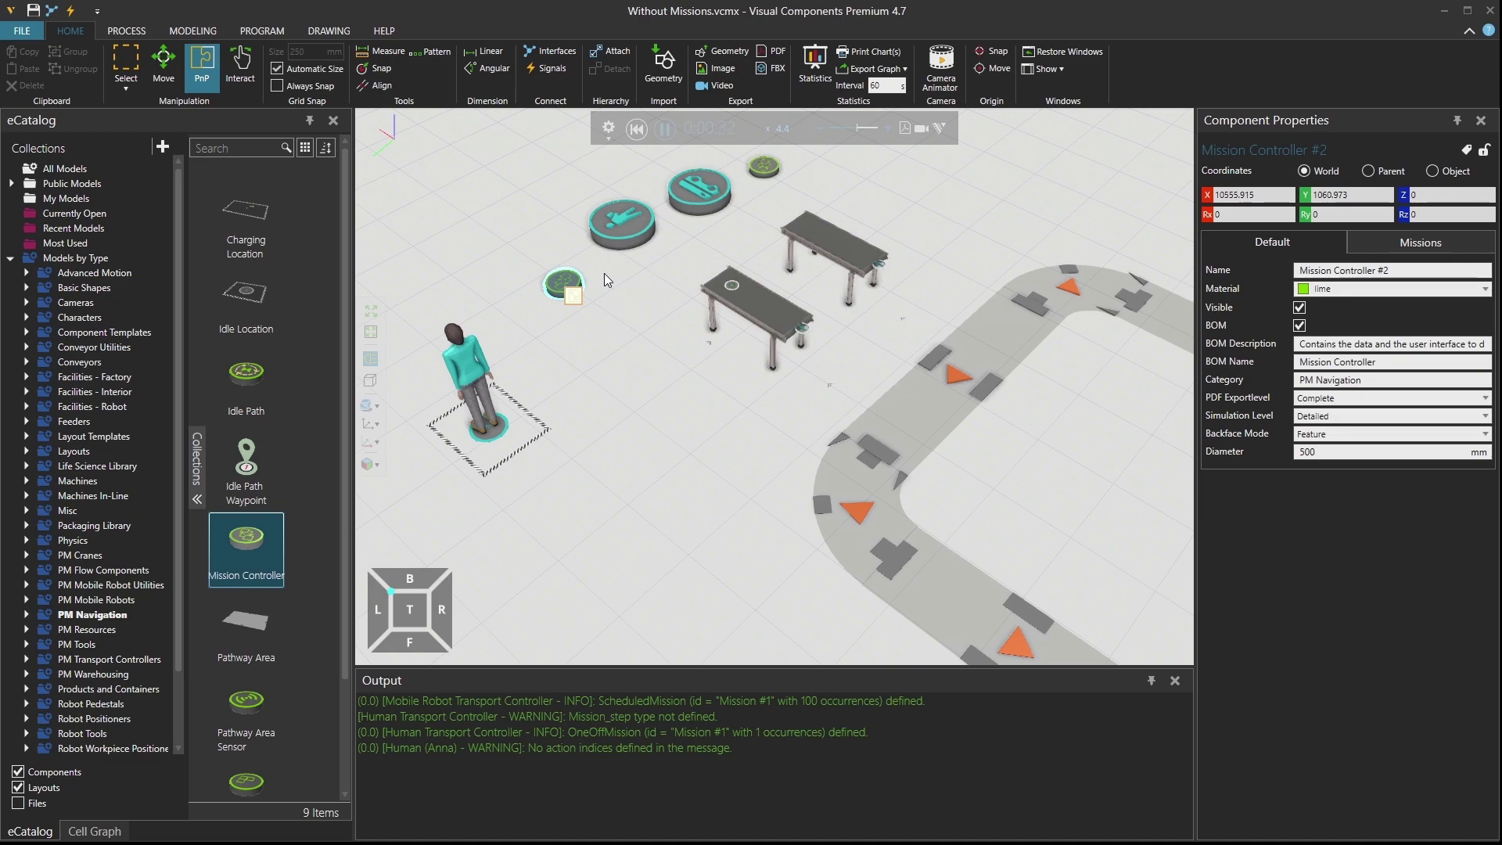
{"action": "left_click", "coordinate": [1402, 243]}
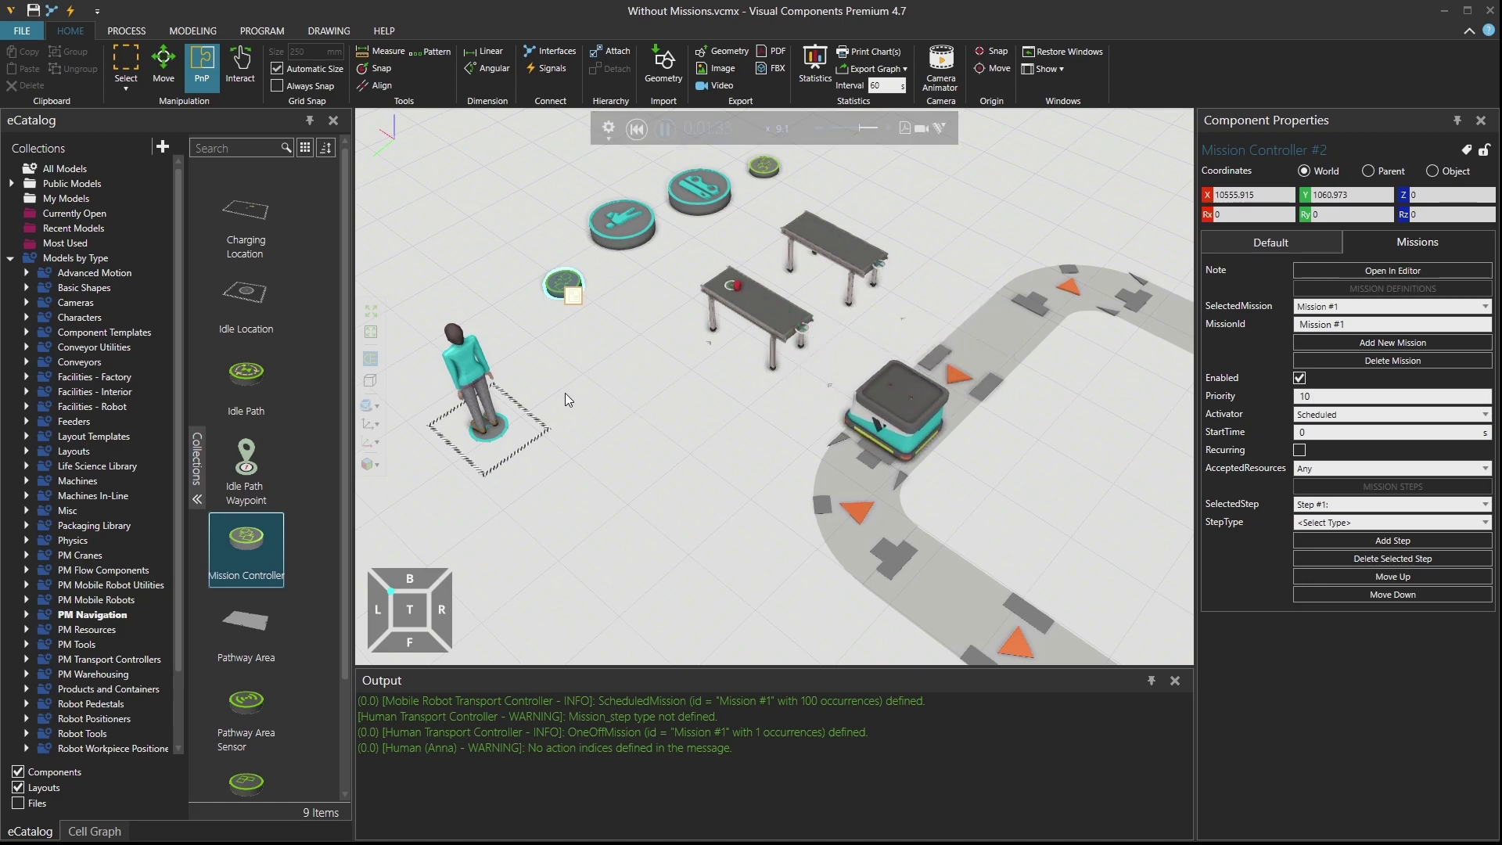
{"action": "left_click", "coordinate": [638, 132]}
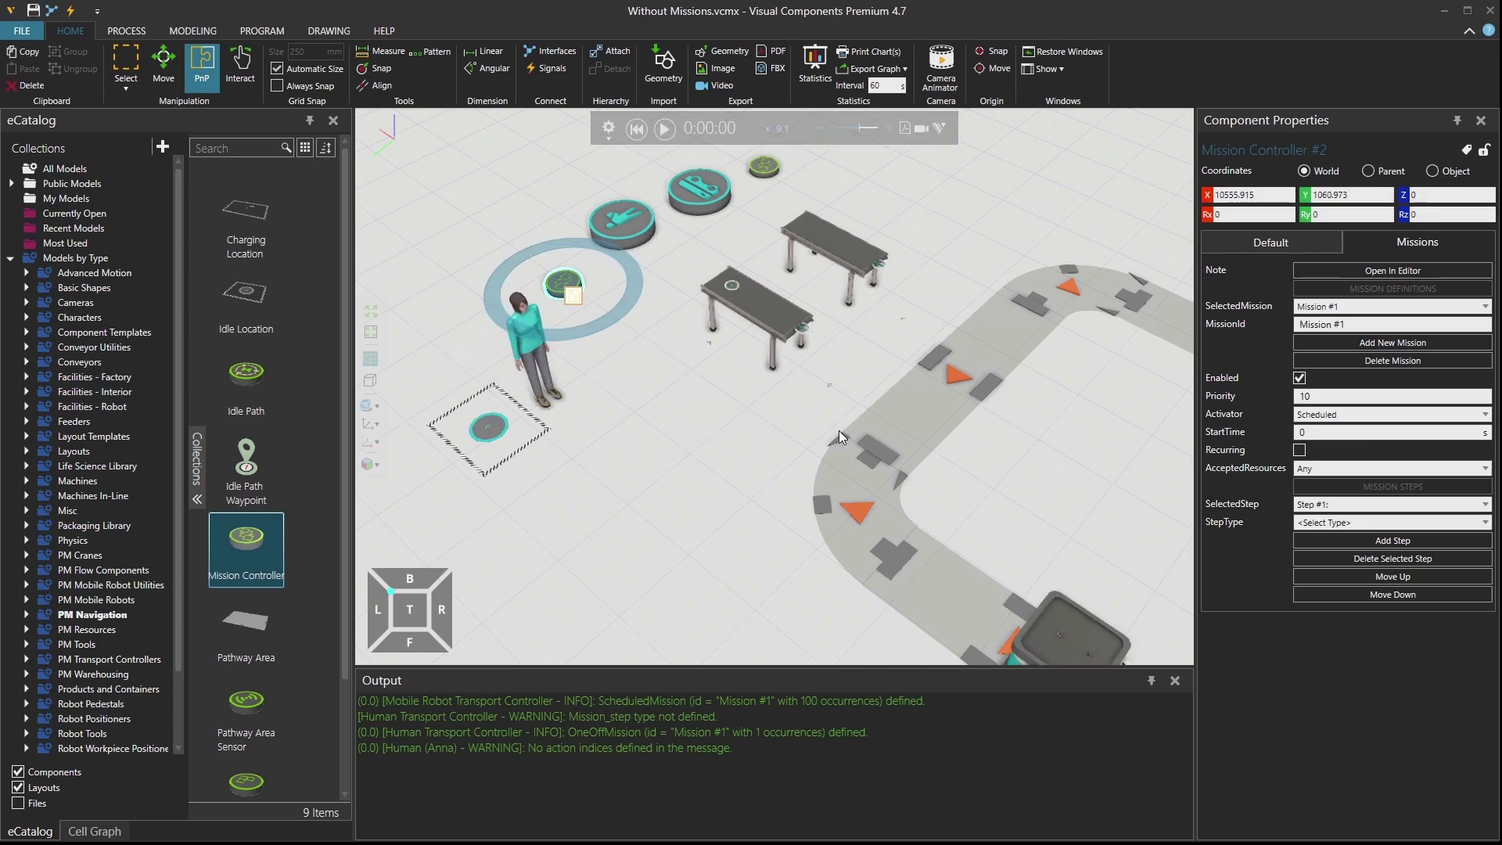
Make step 1 a Move to the Process Node's ResourceLocation with AlignToTarget checked
{"action": "left_click", "coordinate": [1319, 524]}
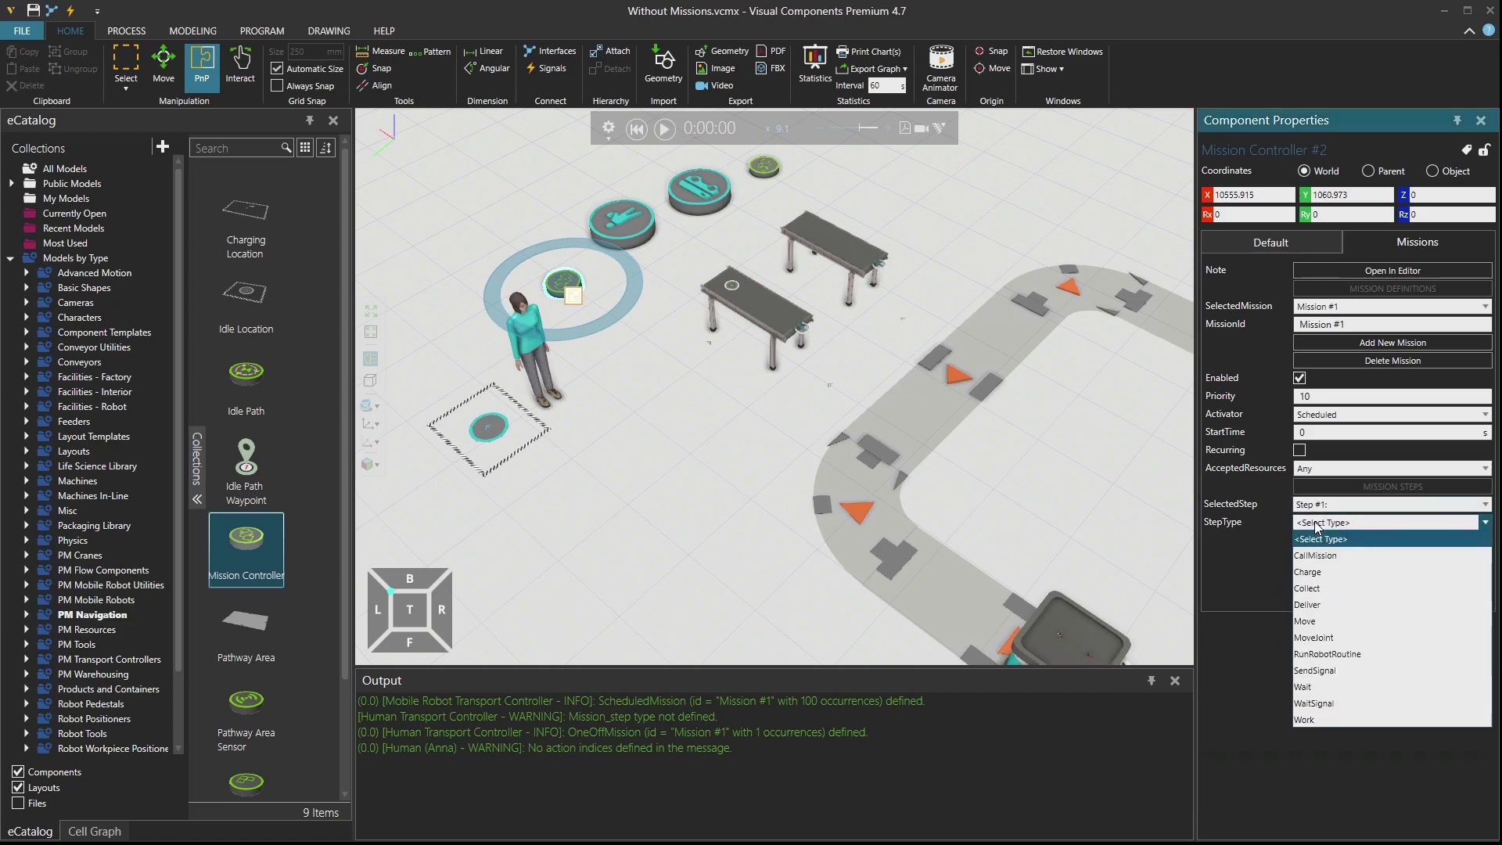
{"action": "left_click", "coordinate": [1331, 621]}
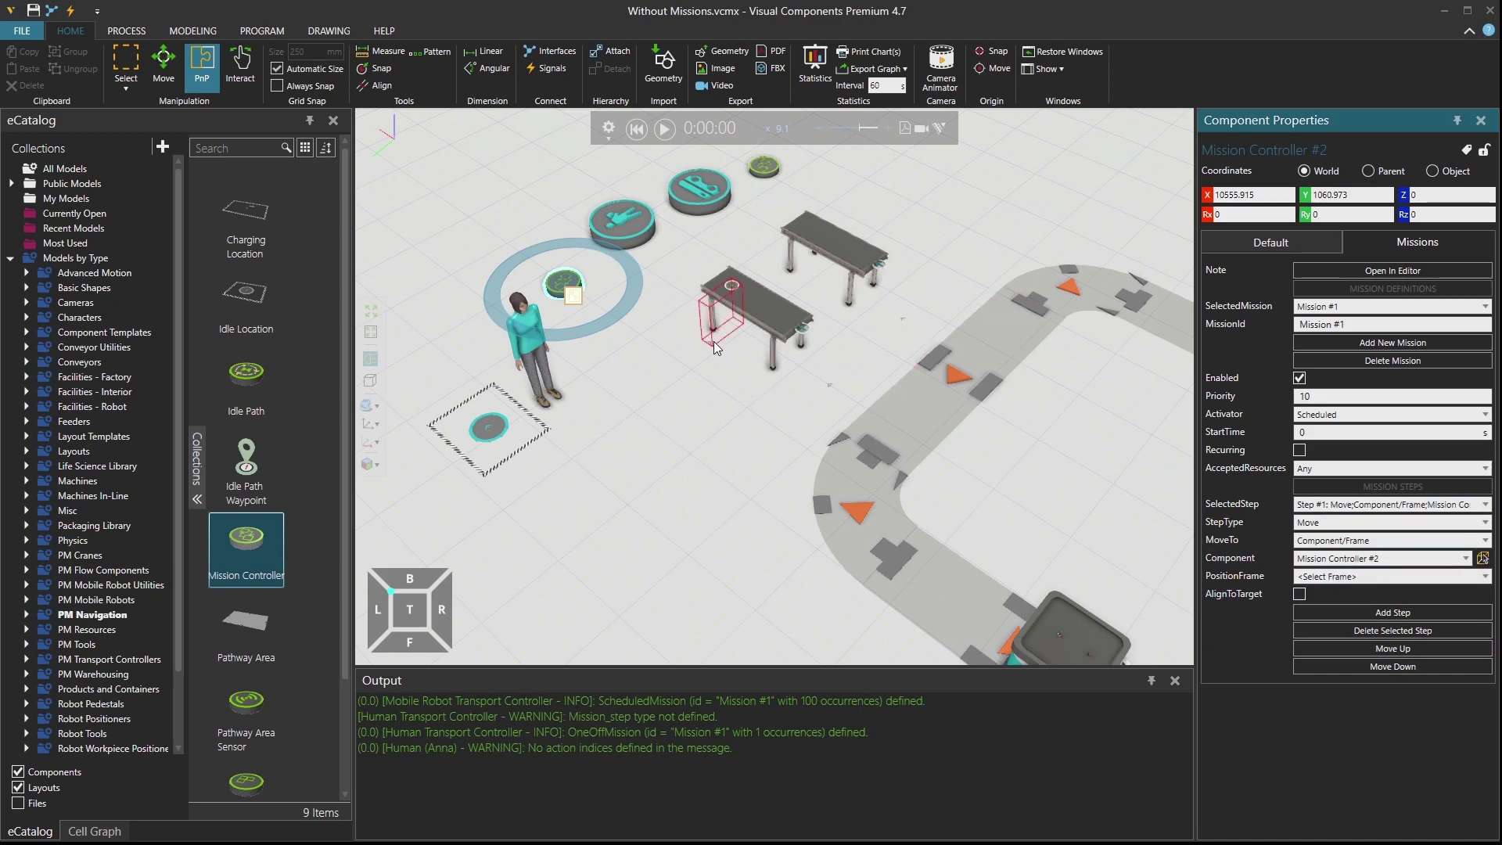
{"action": "left_click", "coordinate": [714, 342]}
{"action": "left_click", "coordinate": [1351, 576]}
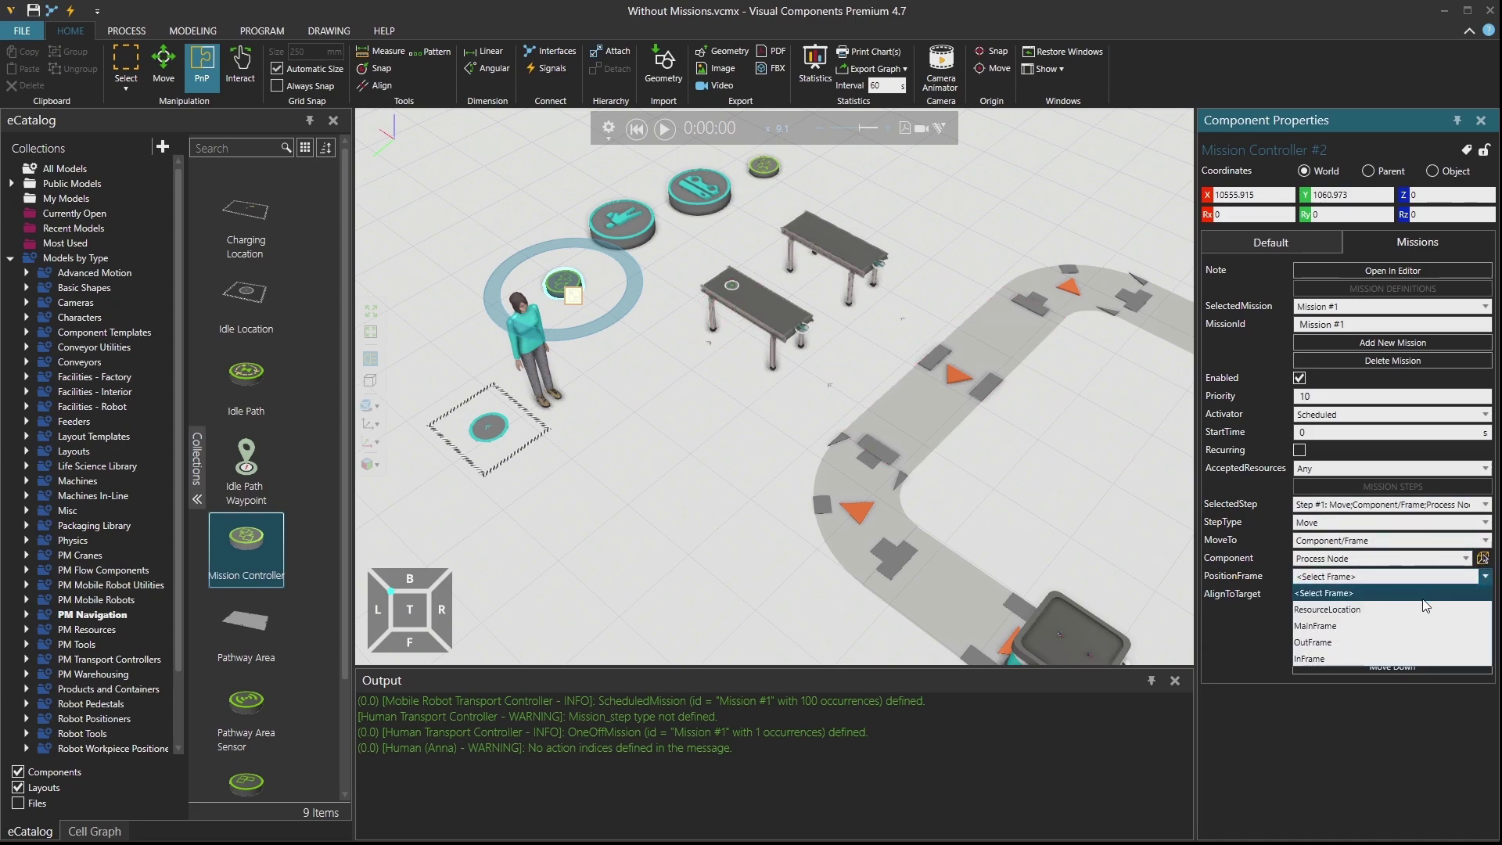
{"action": "left_click", "coordinate": [1396, 613]}
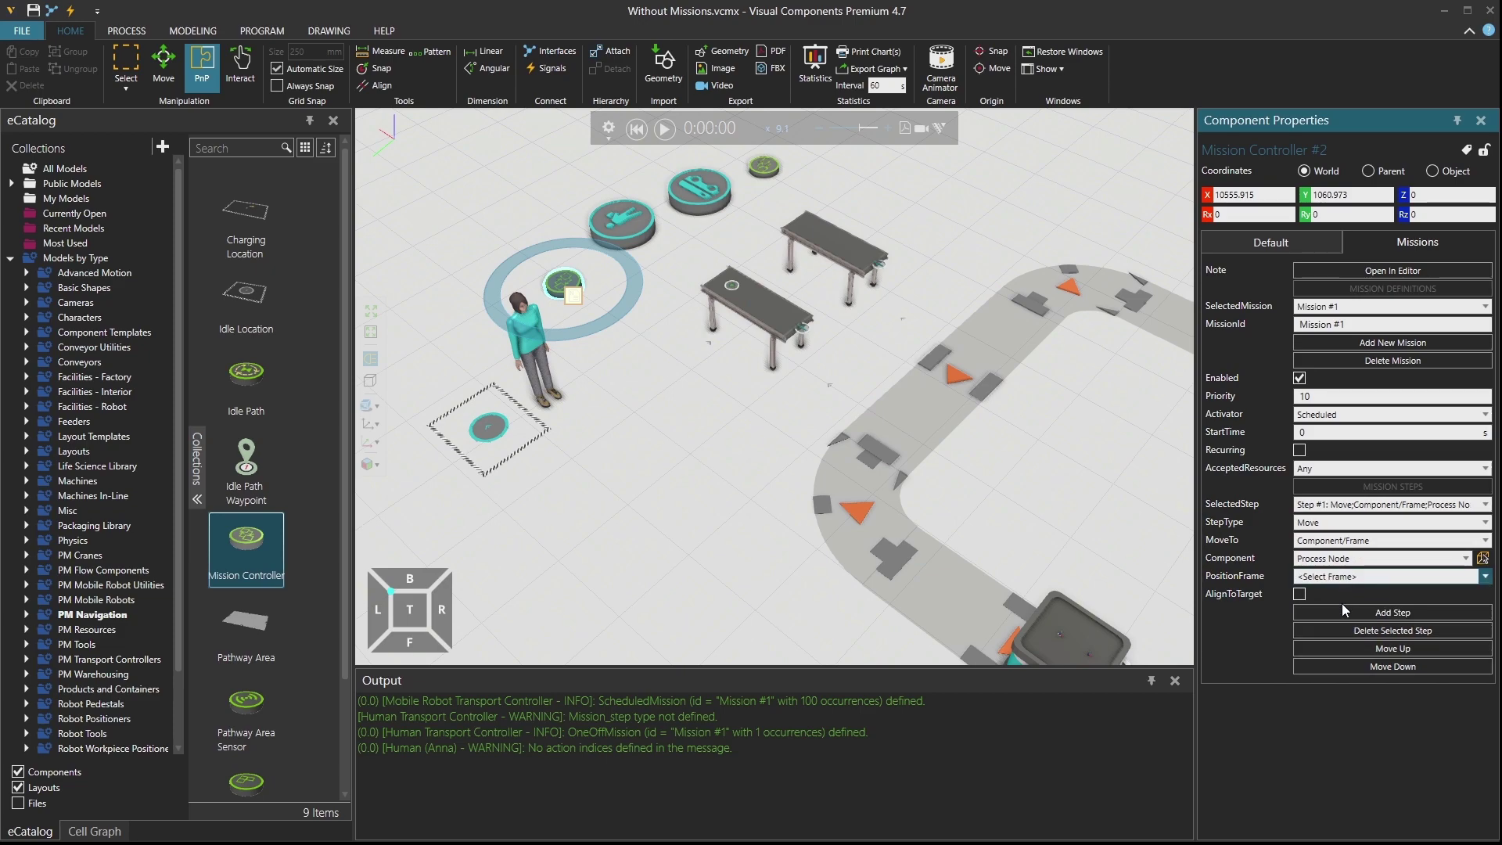
{"action": "left_click", "coordinate": [1300, 595]}
{"action": "left_click", "coordinate": [202, 59]}
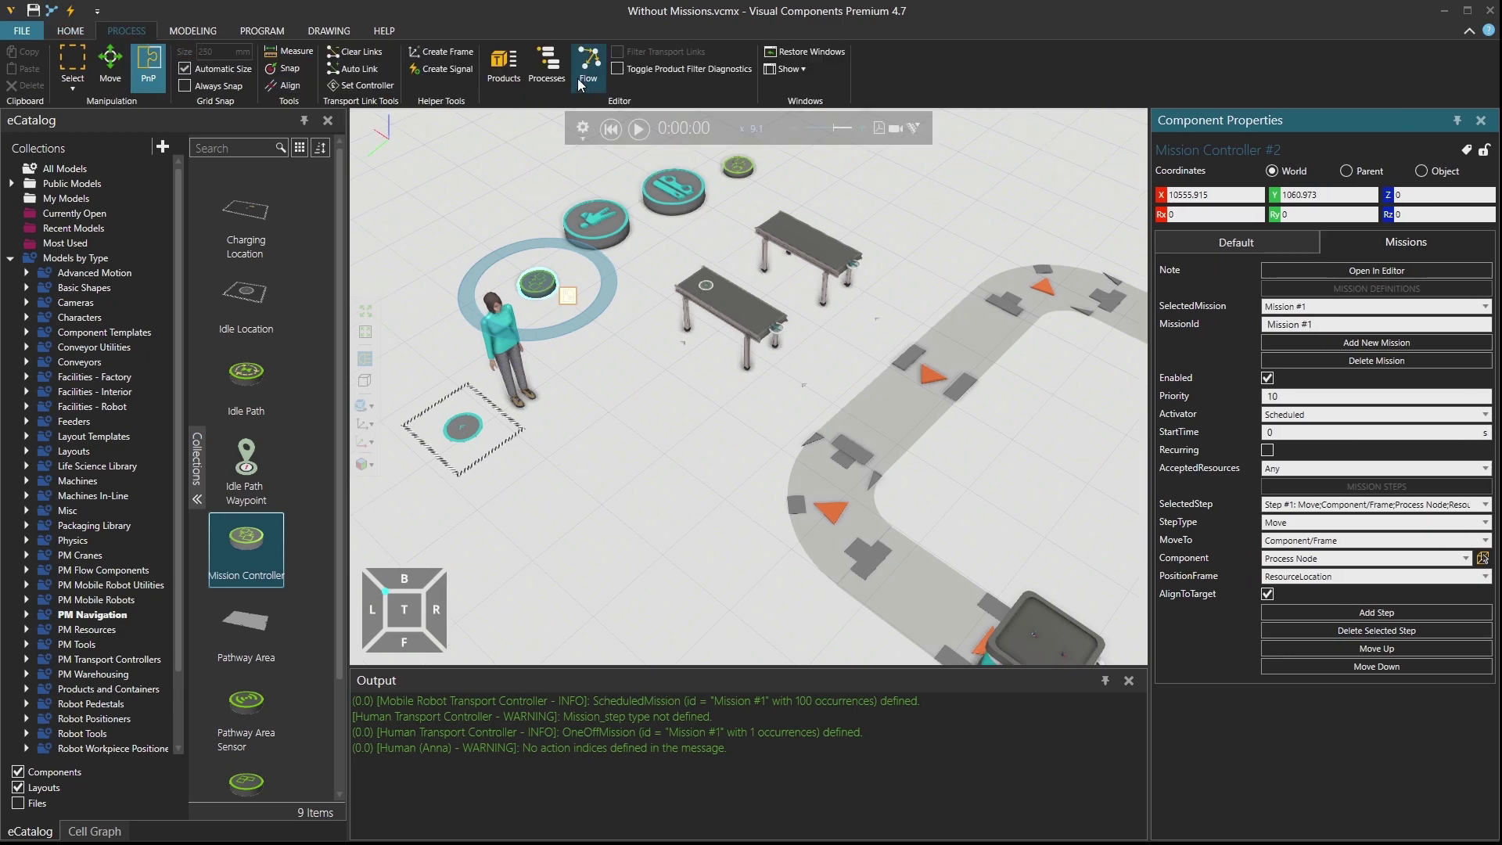
Inspect the QC process's TransportIn, Work for 10.00, ProductIn-green and TransportOut statements, then close it
{"action": "left_click", "coordinate": [740, 286]}
{"action": "double_click", "coordinate": [743, 287]}
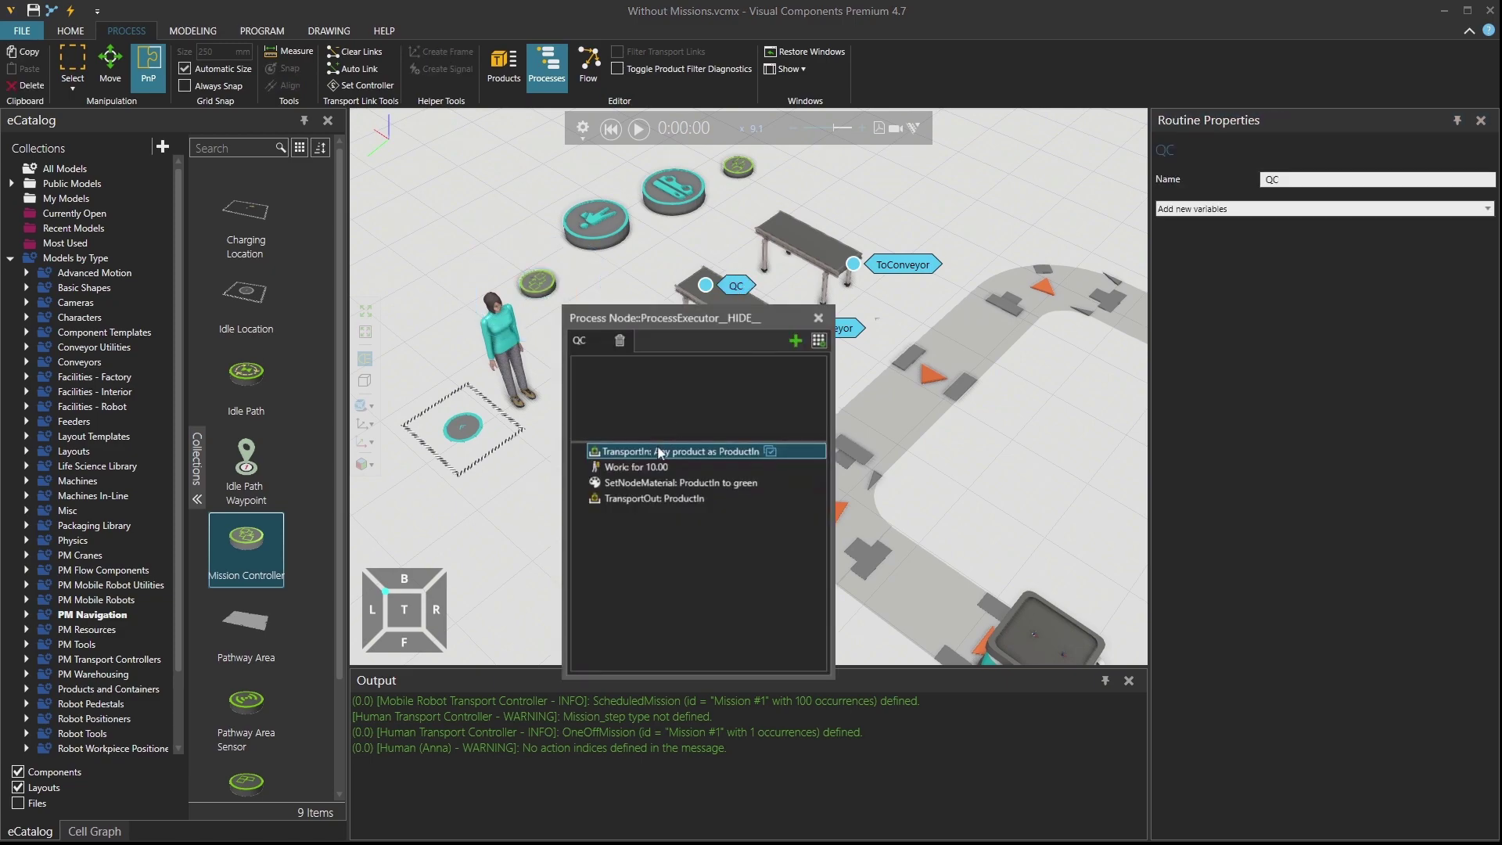
{"action": "left_click", "coordinate": [676, 453]}
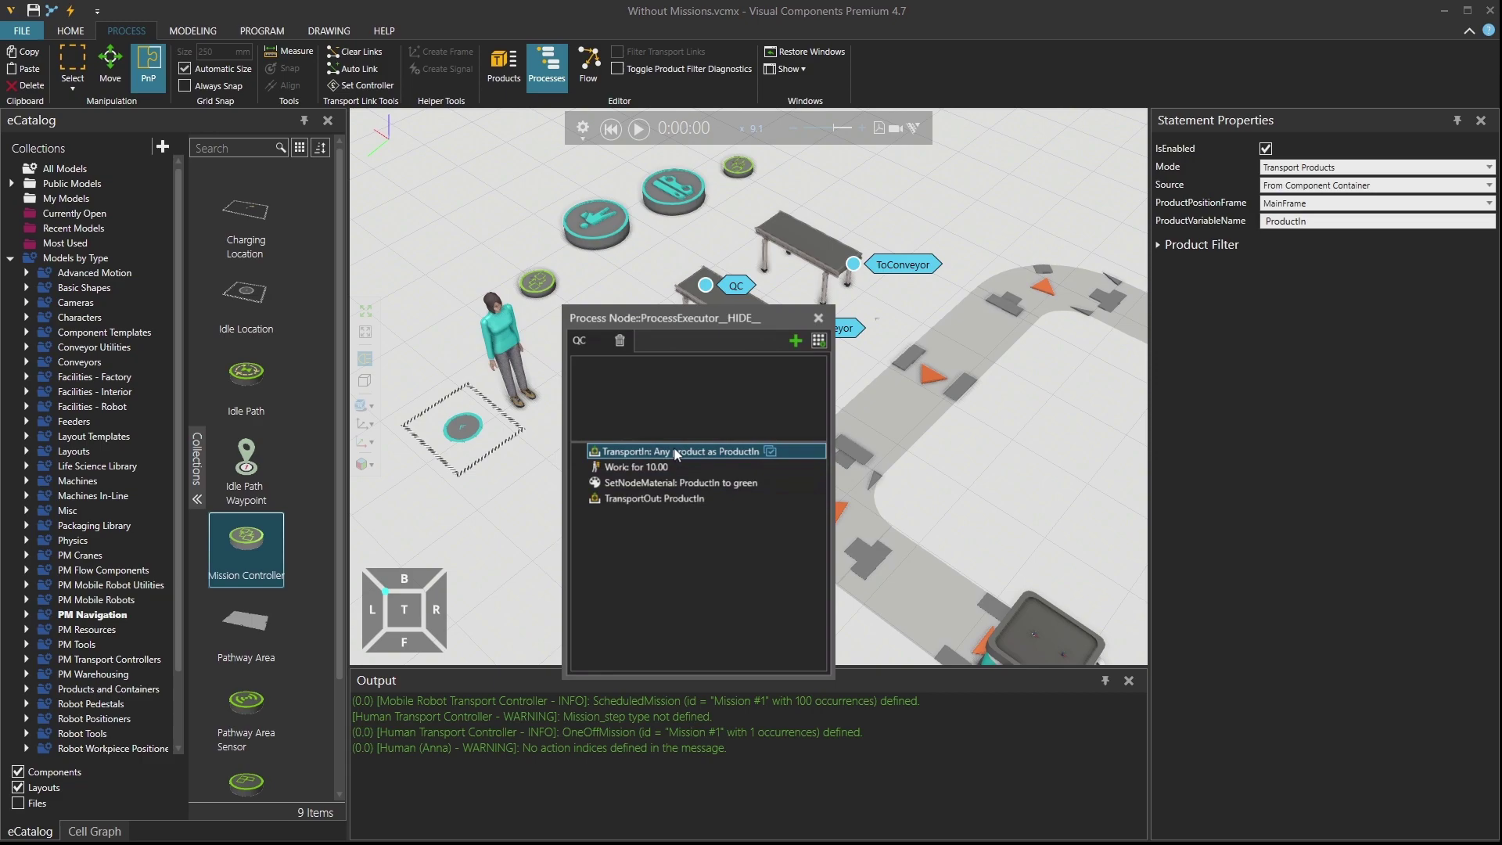
{"action": "left_click", "coordinate": [682, 470]}
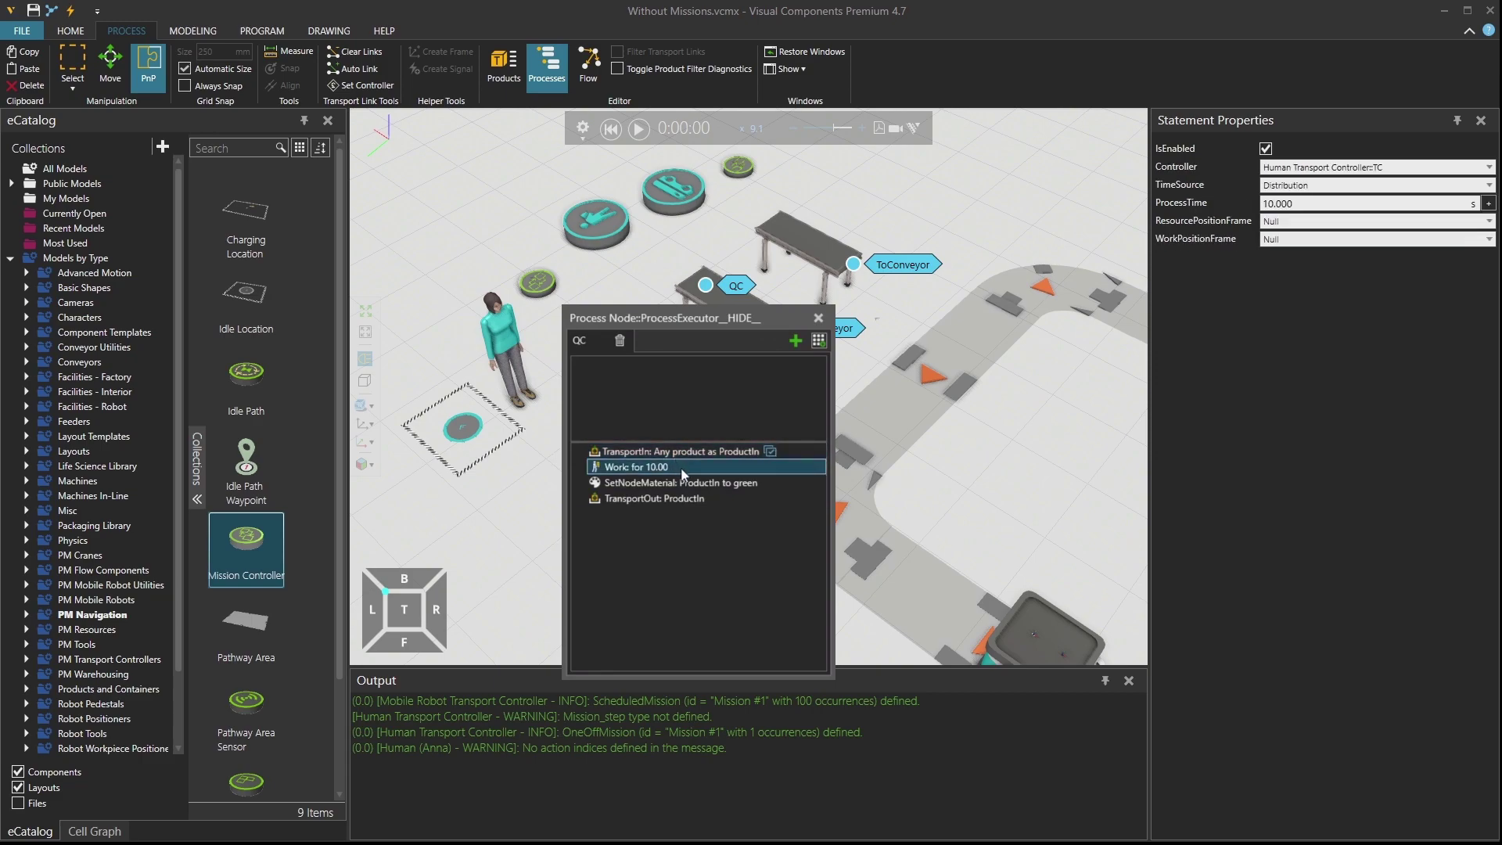
{"action": "left_click", "coordinate": [691, 484]}
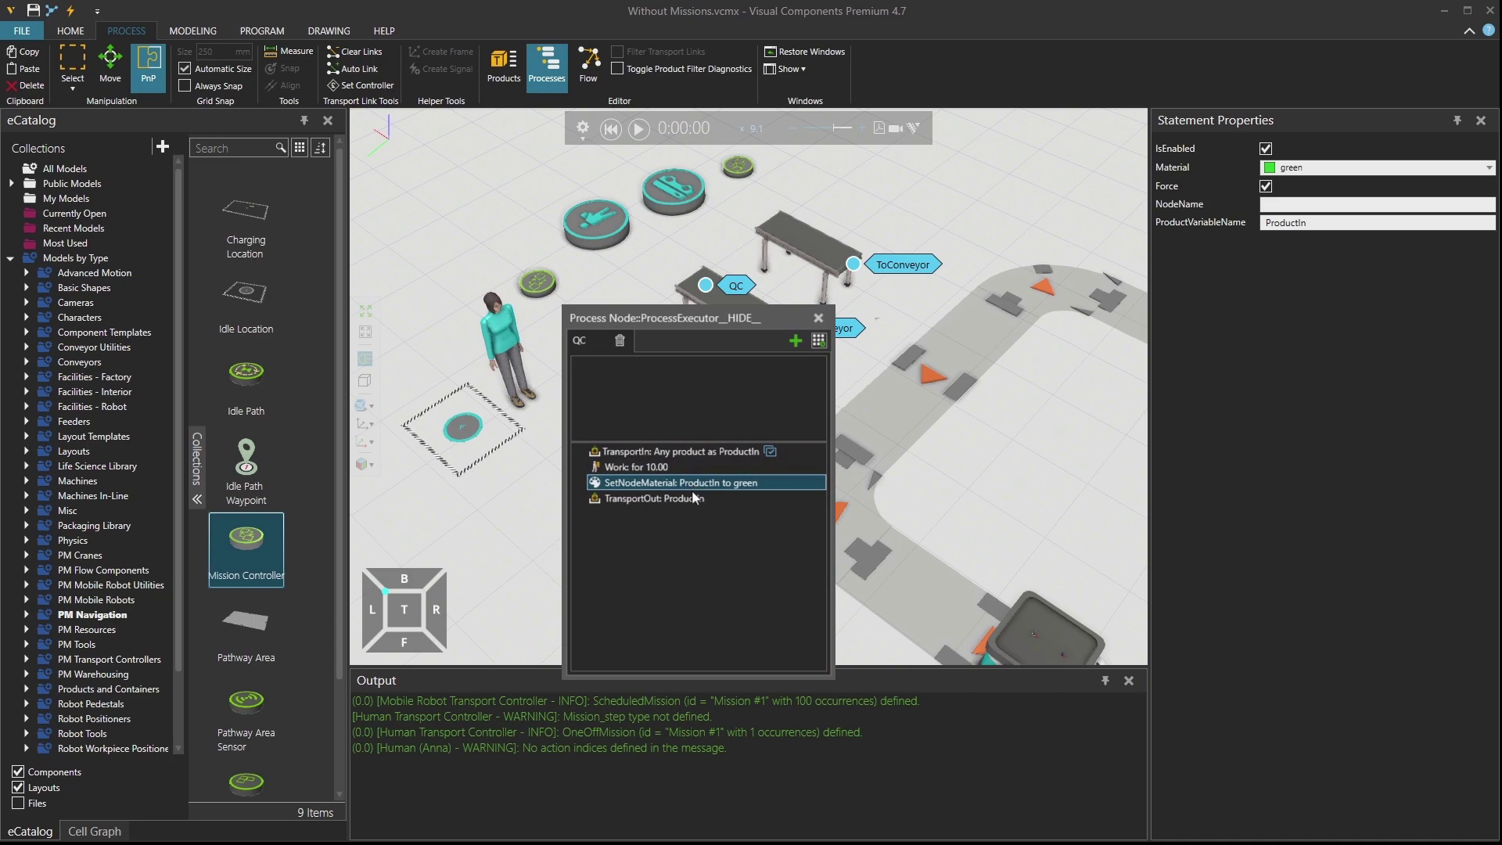
{"action": "left_click", "coordinate": [691, 496]}
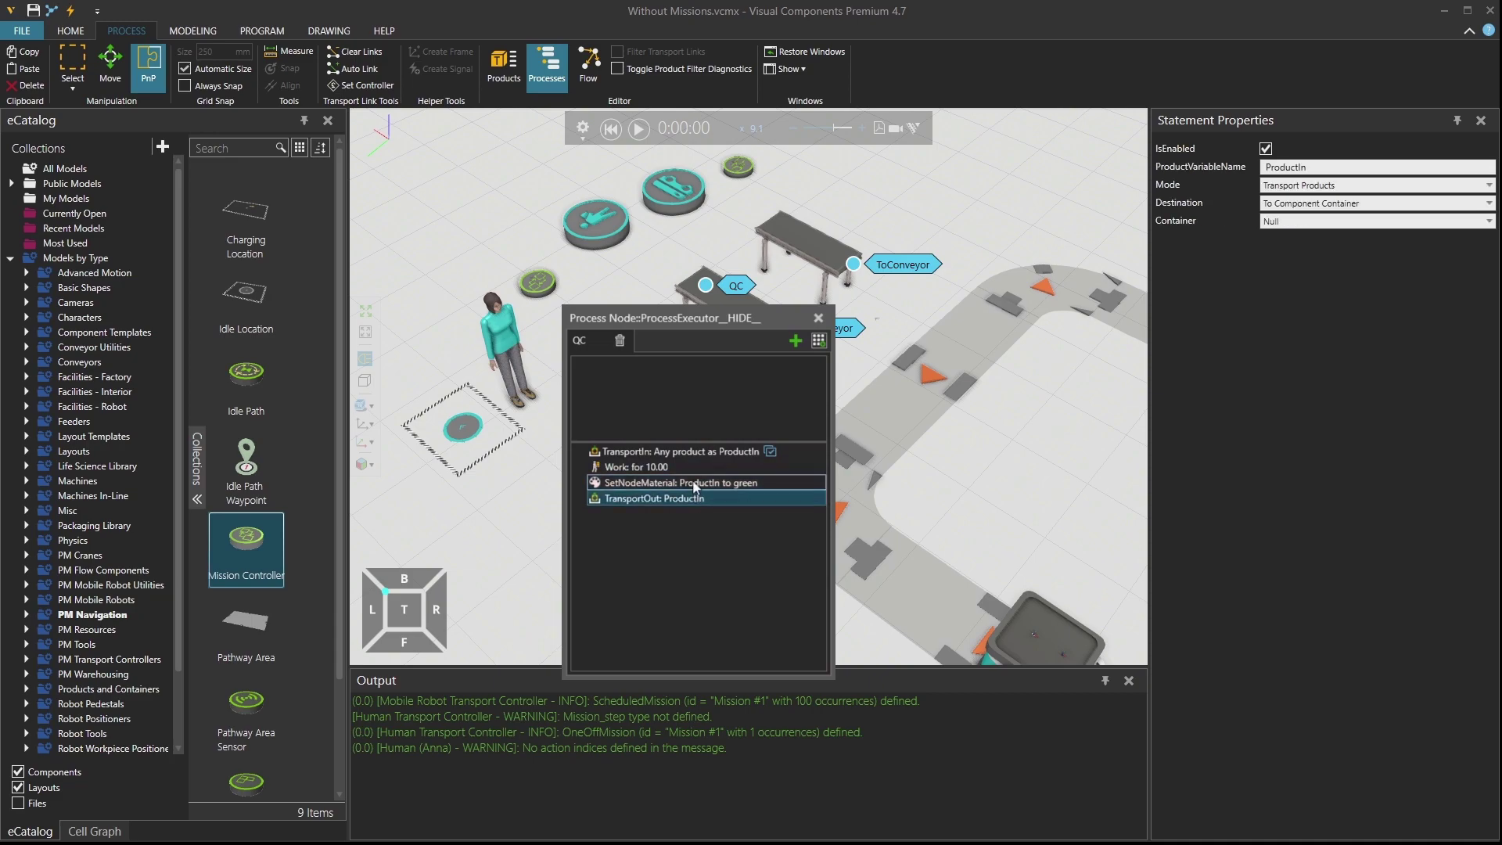
{"action": "left_click", "coordinate": [697, 472]}
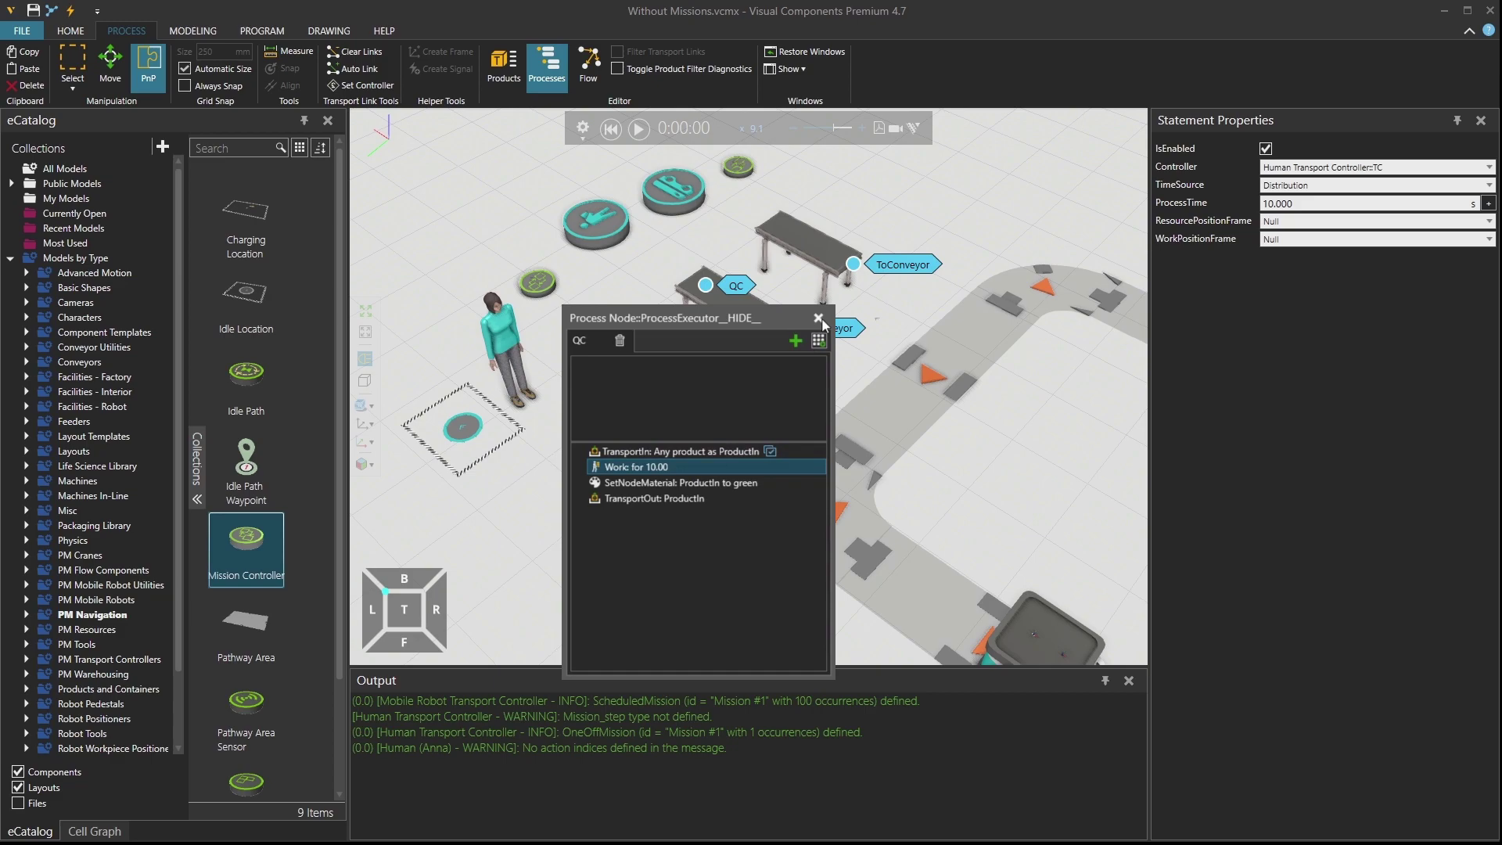
{"action": "left_click", "coordinate": [820, 318]}
{"action": "left_click", "coordinate": [819, 318]}
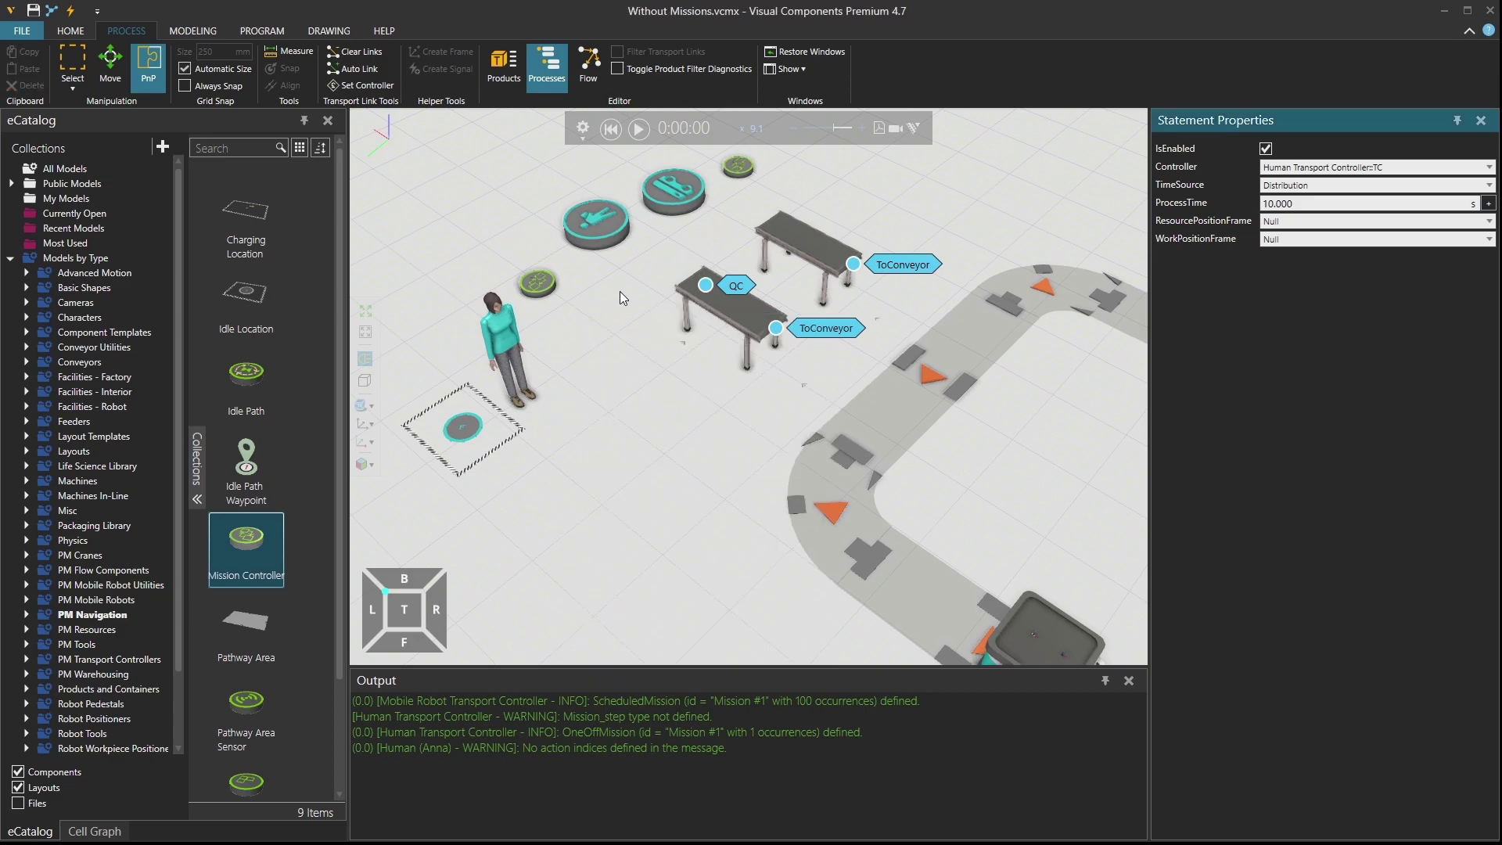
Add step #2 to Mission Controller #2's mission as a Work step with ProcessGroupId QC
{"action": "left_click", "coordinate": [551, 283]}
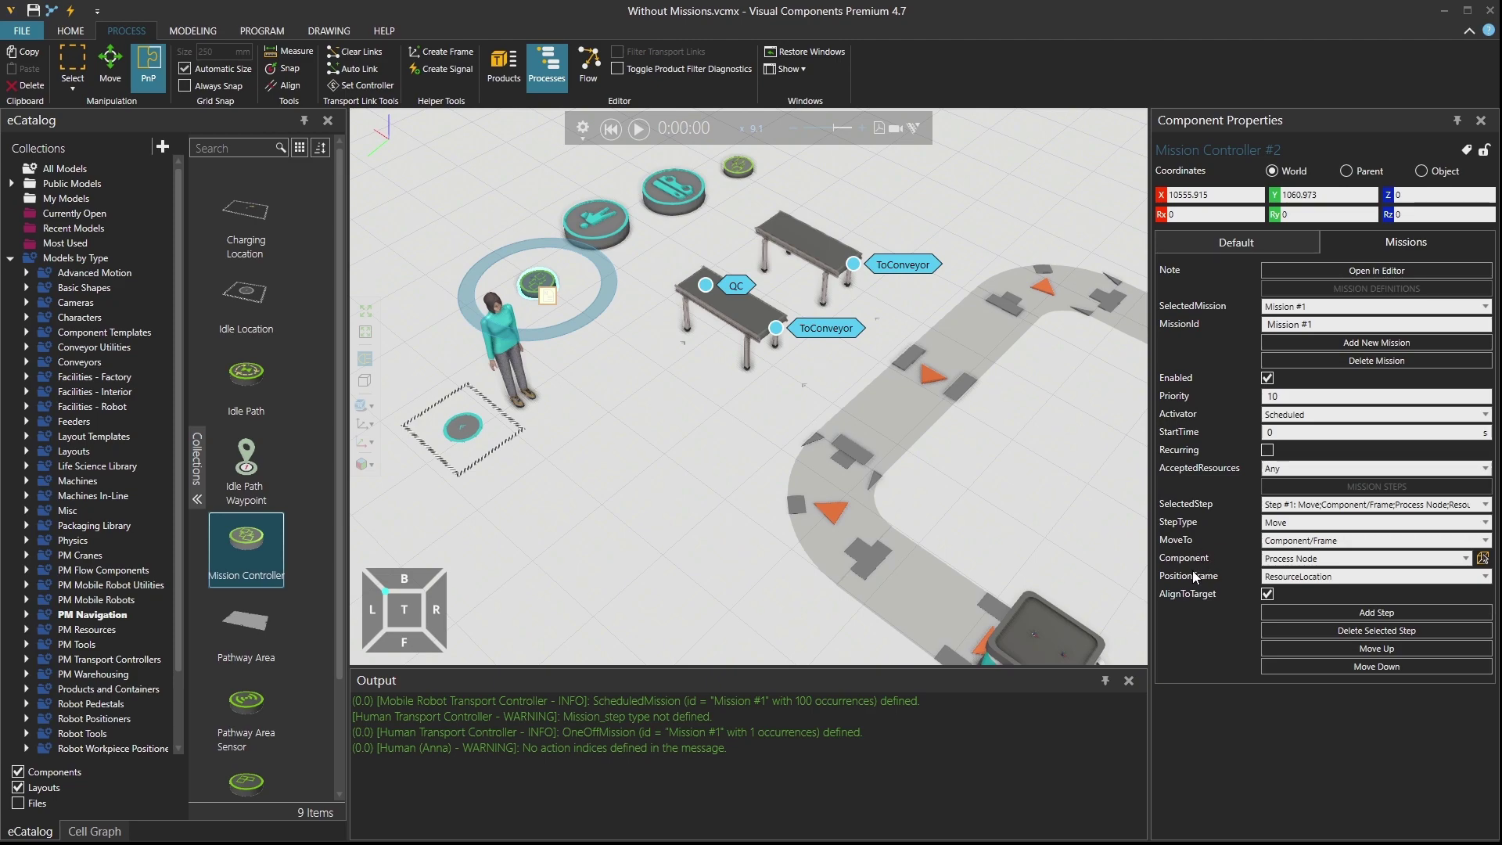
{"action": "left_click", "coordinate": [1325, 608]}
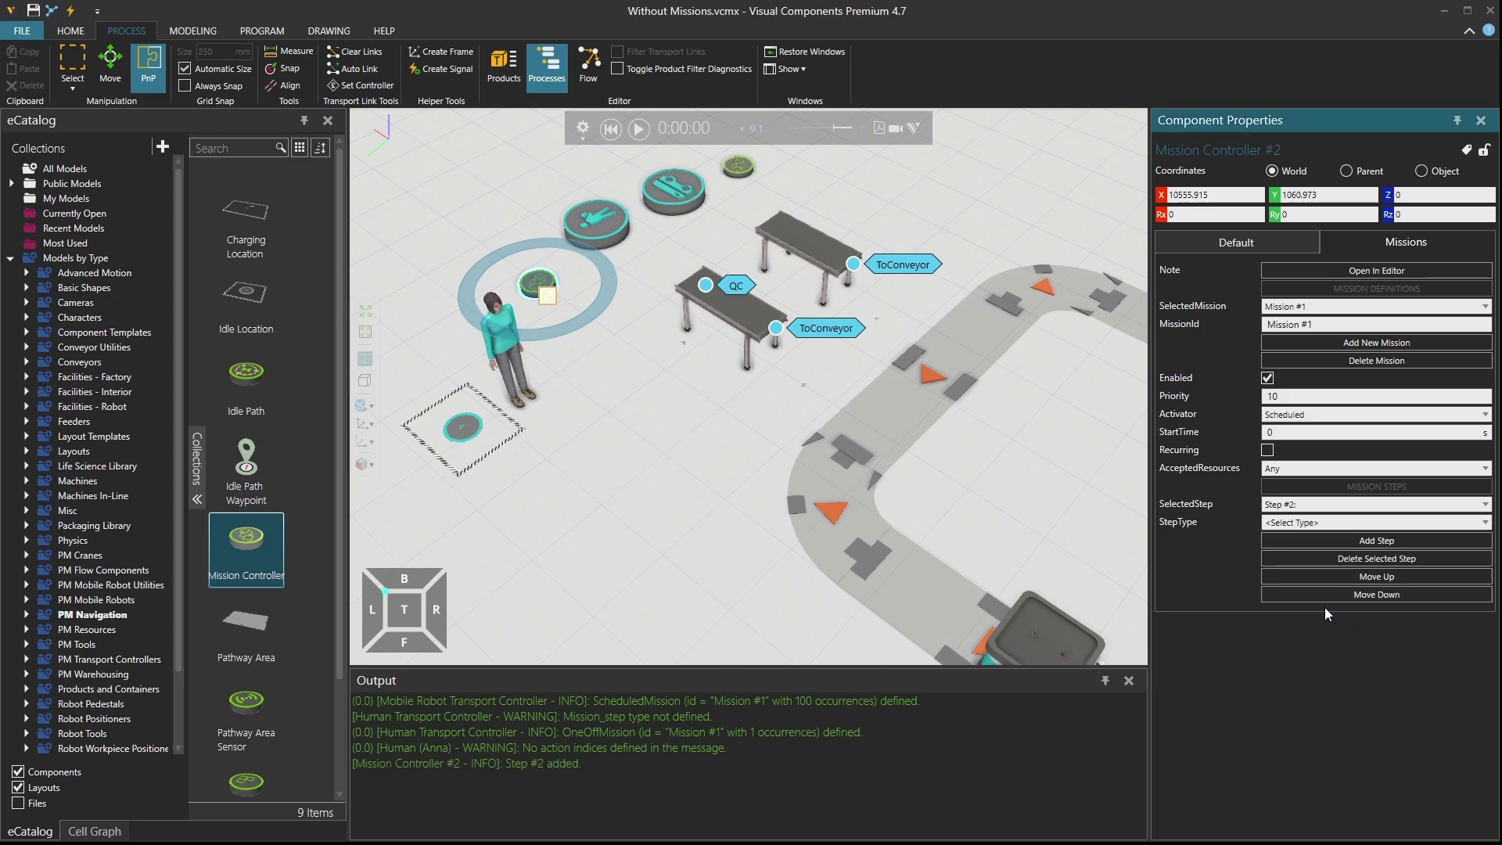
{"action": "left_click", "coordinate": [1334, 526]}
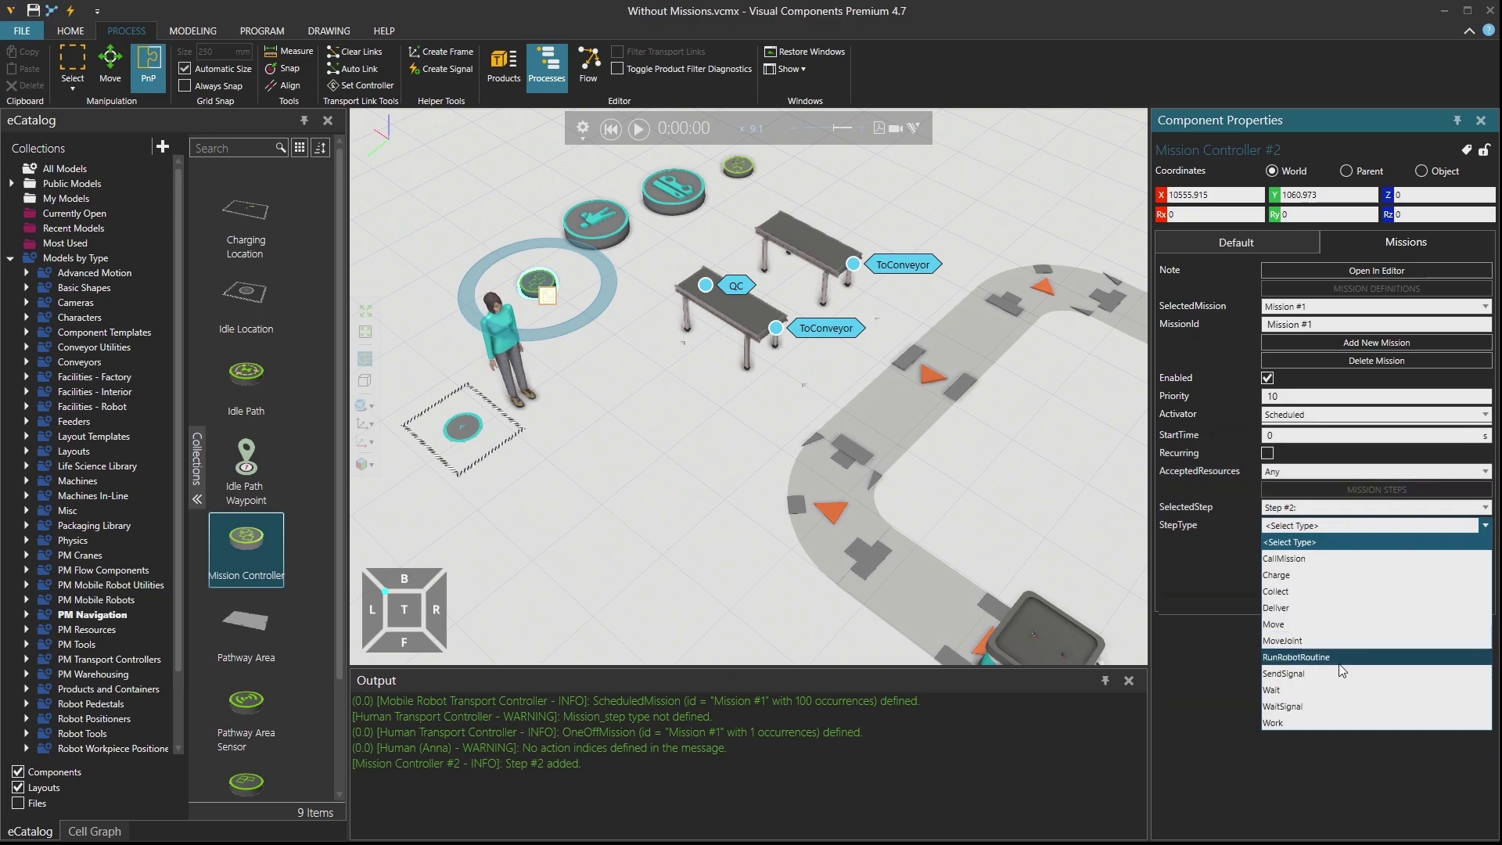
{"action": "left_click", "coordinate": [1337, 720]}
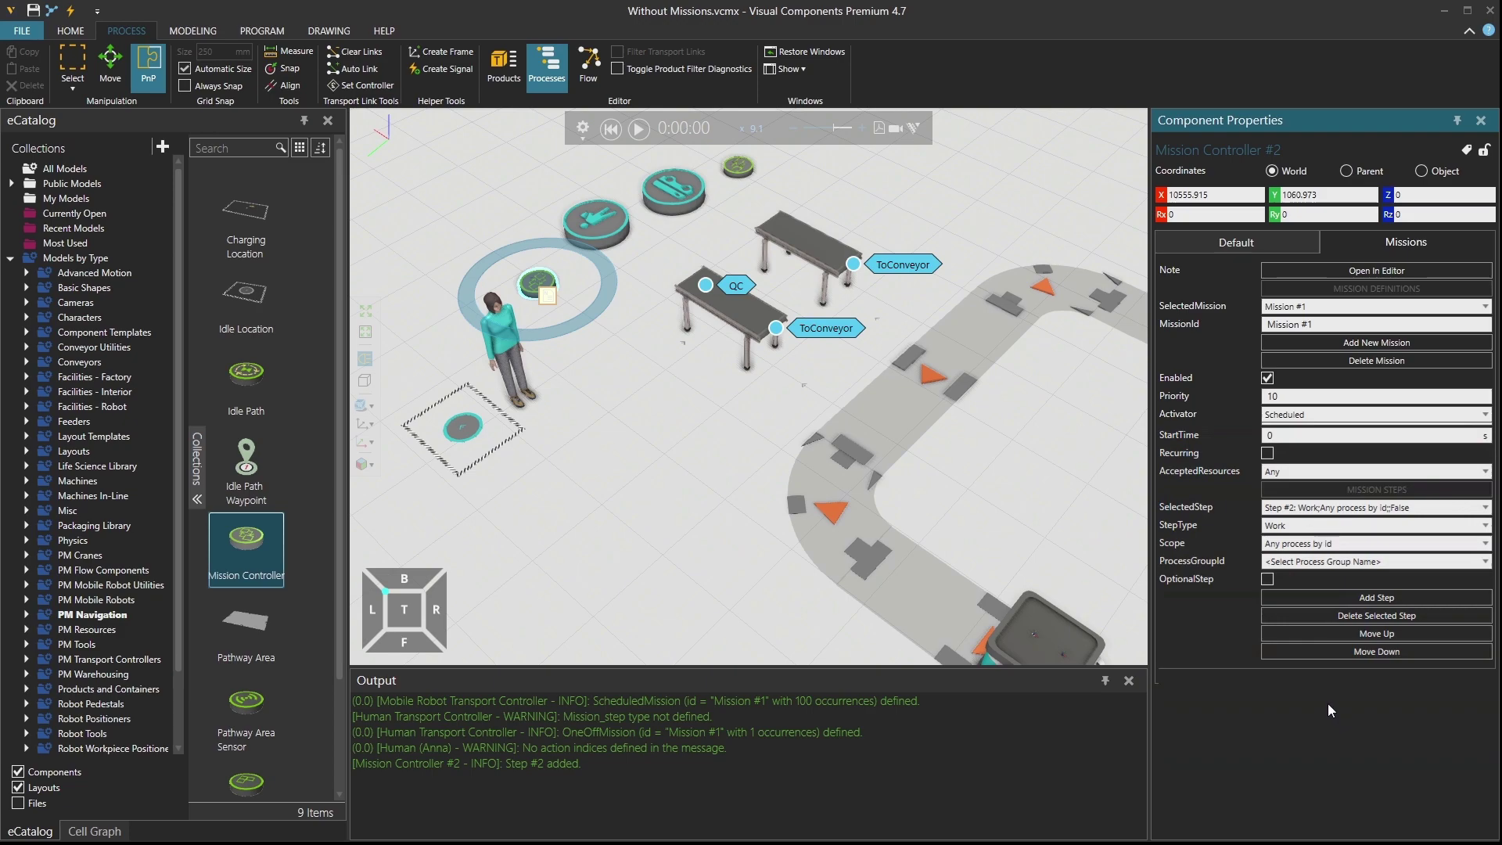
{"action": "left_click", "coordinate": [1333, 562]}
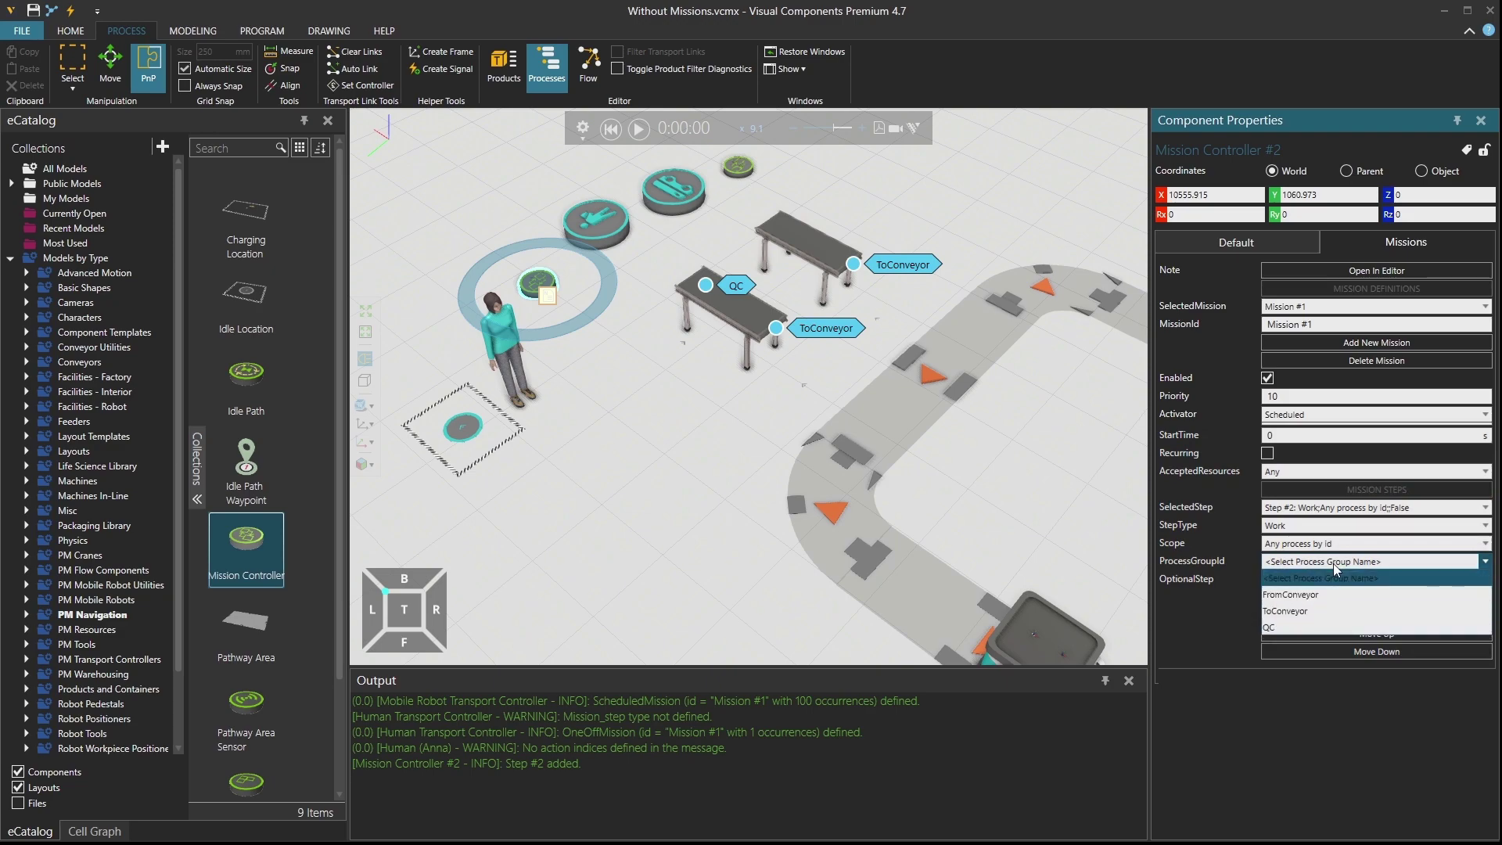
{"action": "left_click", "coordinate": [1335, 624]}
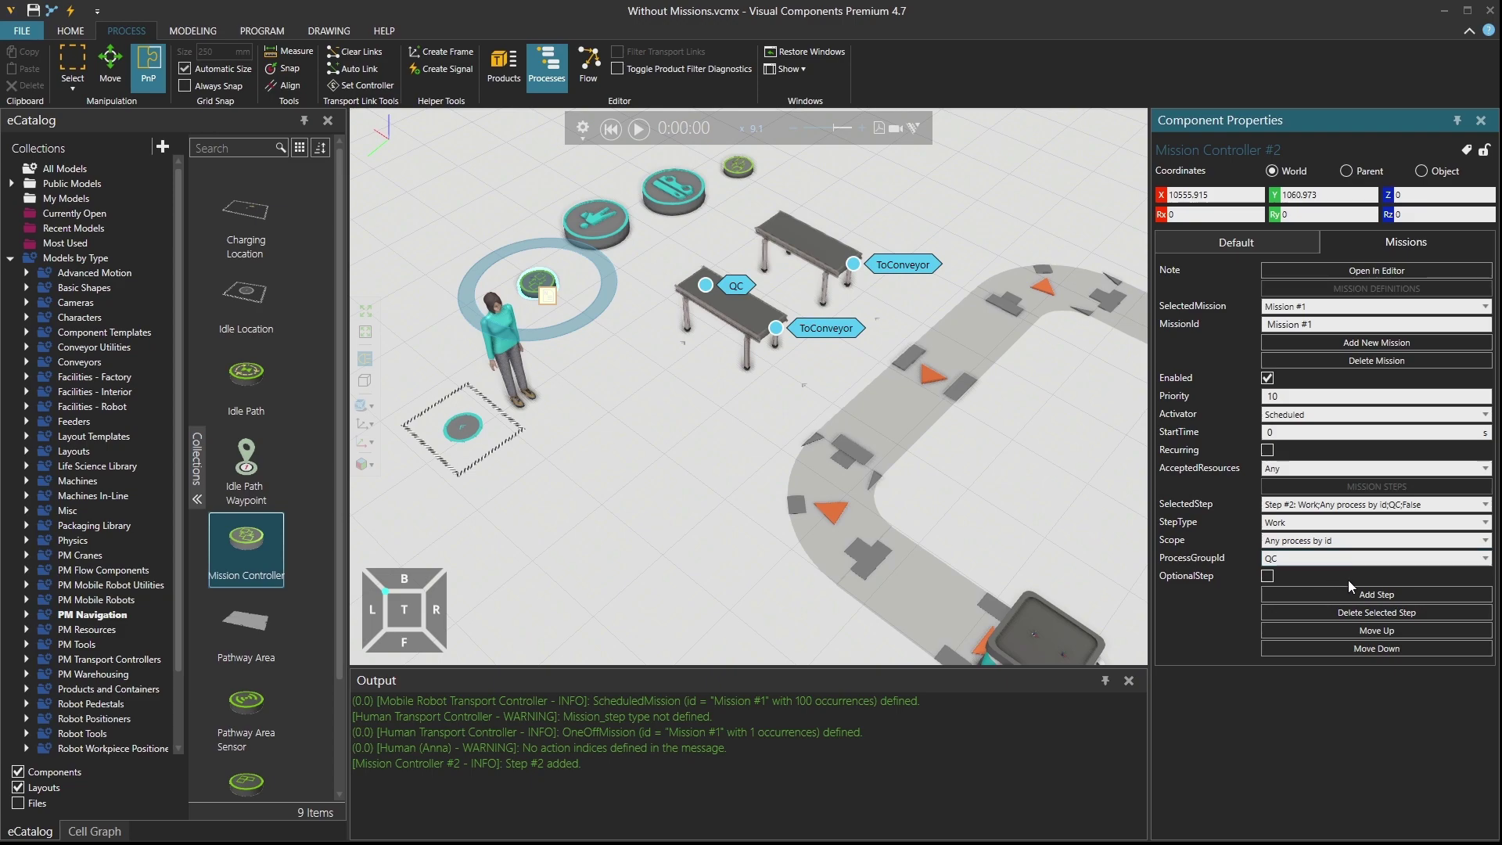
Run the simulation at playback speed 3 and watch the worker process a part at the QC table
{"action": "left_click", "coordinate": [639, 128]}
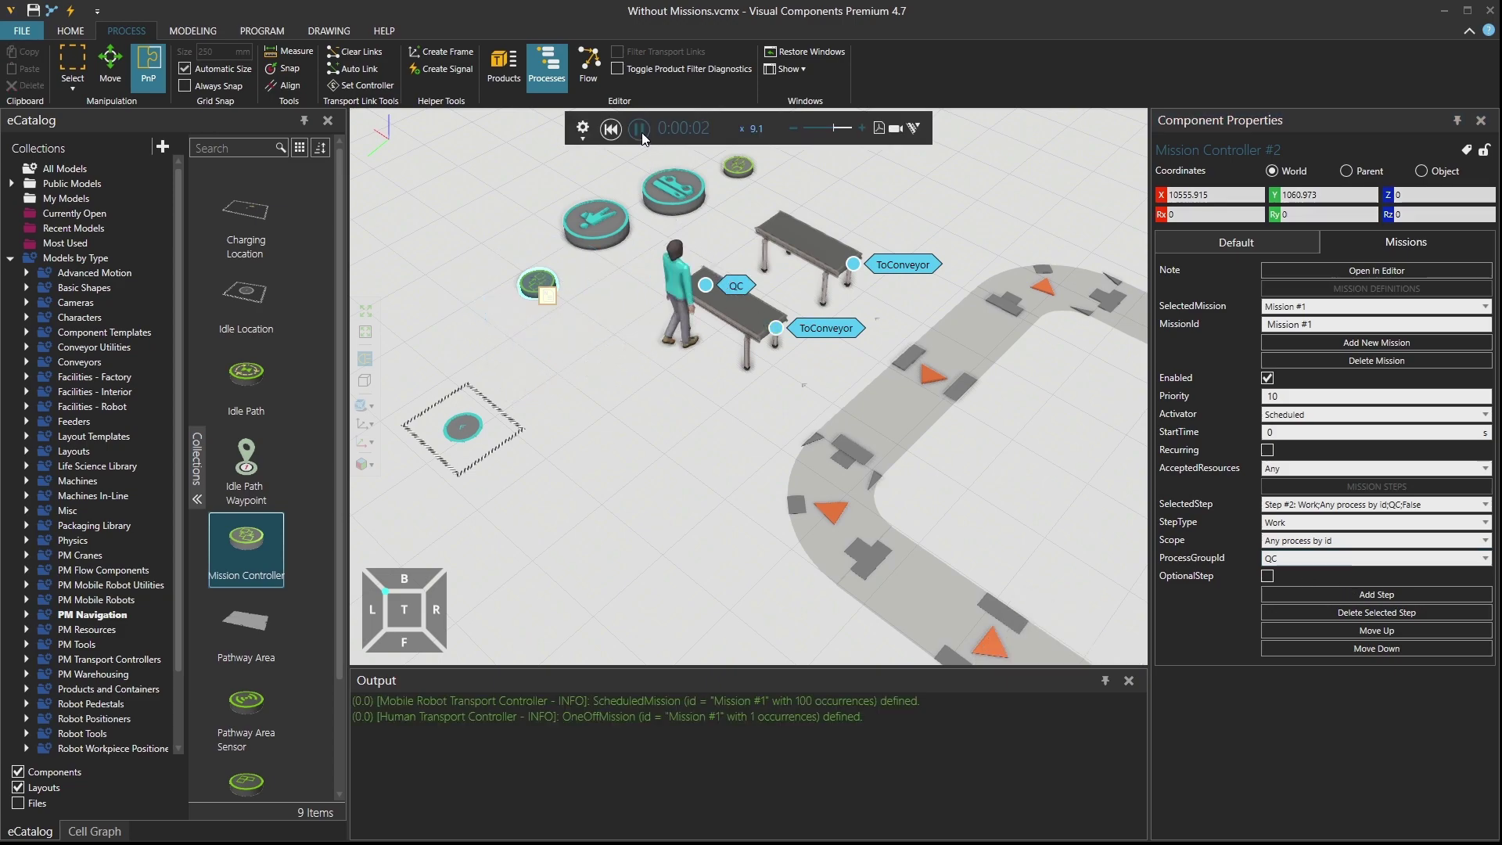
{"action": "scroll", "coordinate": [706, 315], "scroll_direction": "down", "scroll_amount": 1}
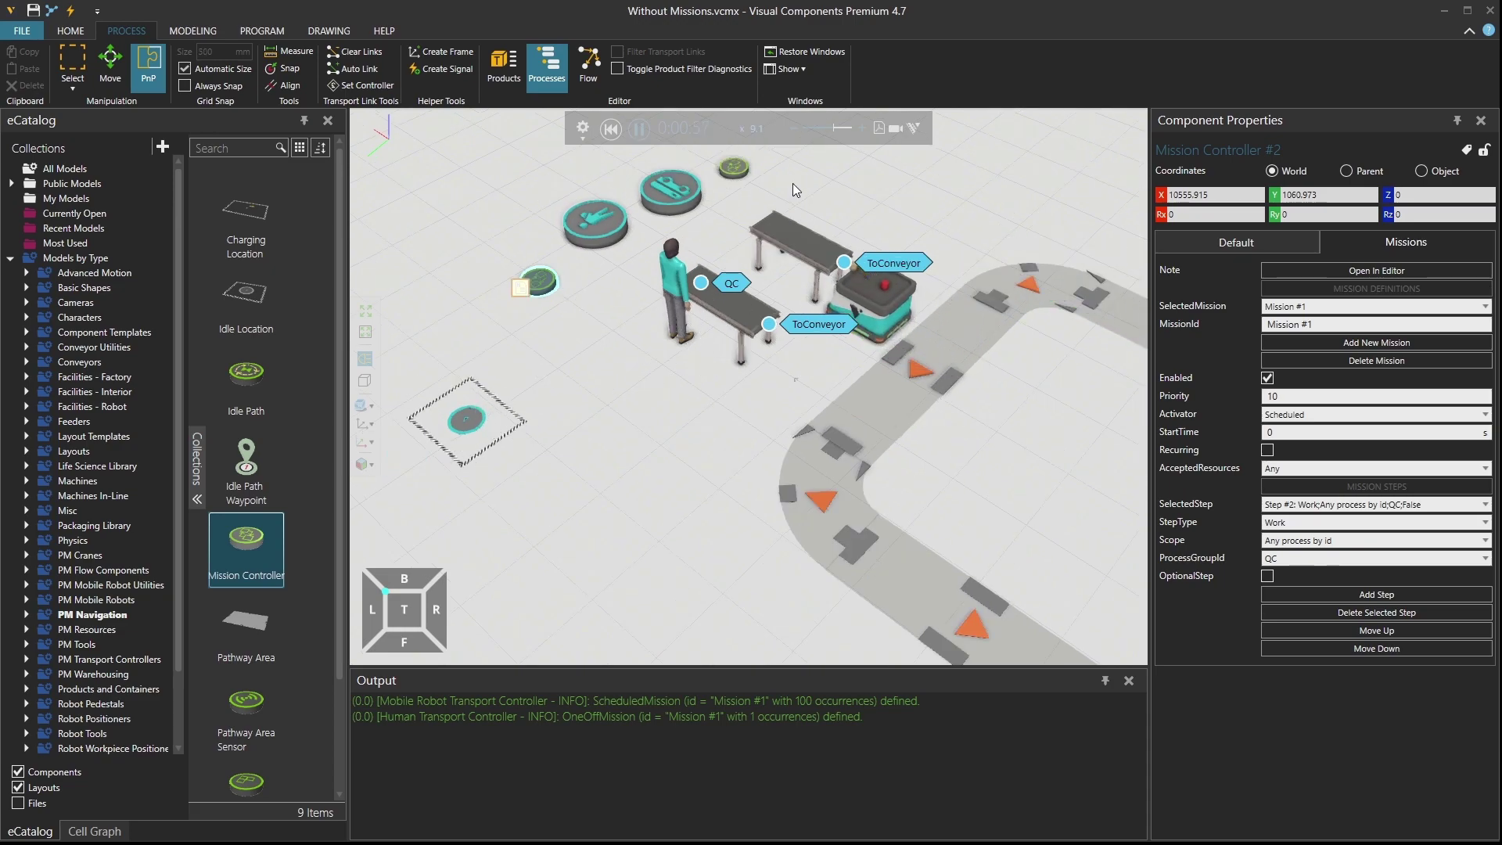
{"action": "left_click", "coordinate": [796, 125]}
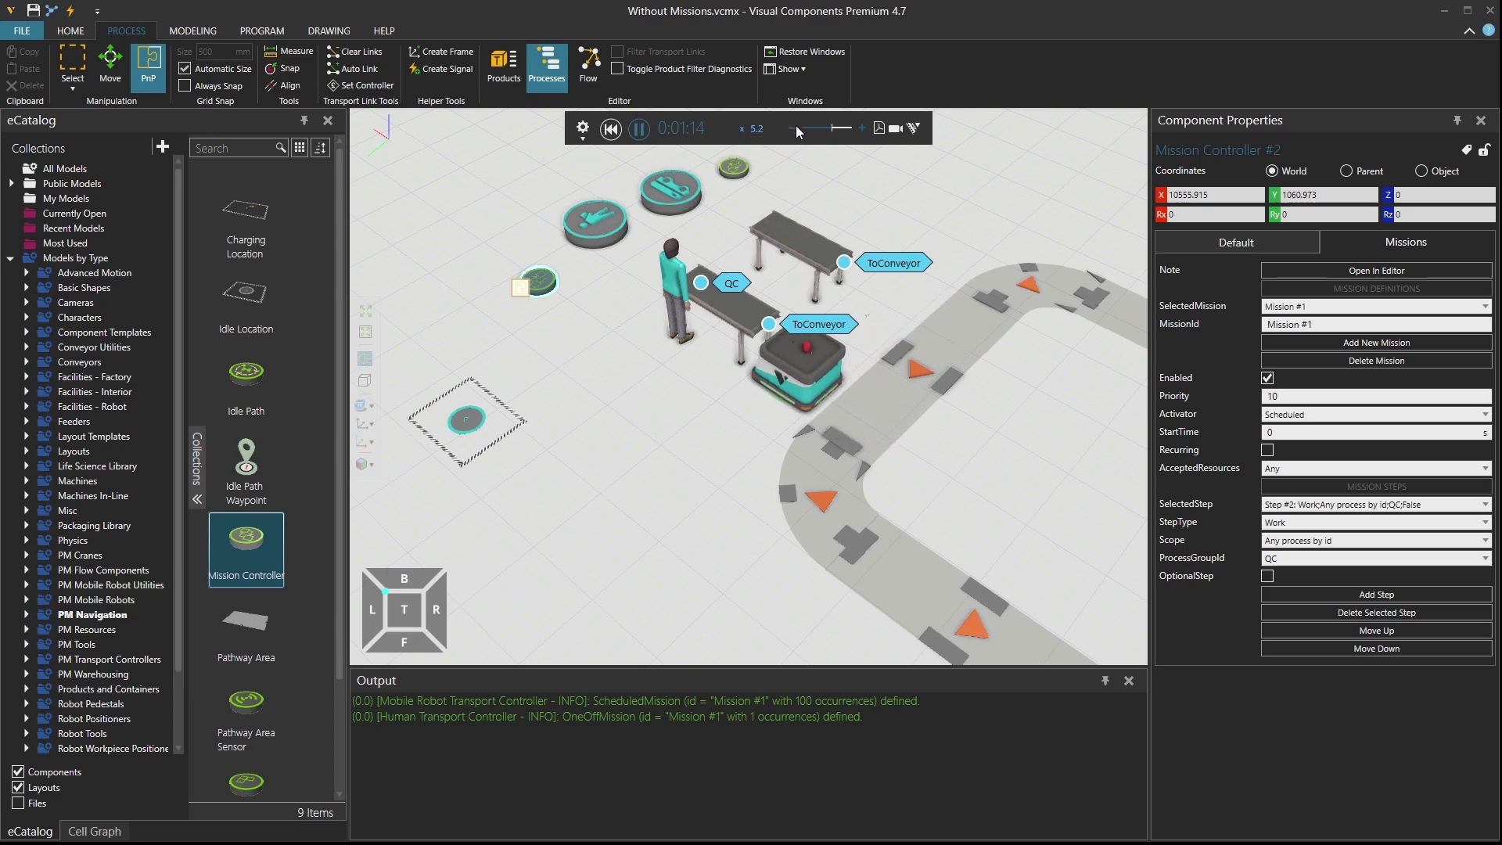
{"action": "type", "text": "3"}
{"action": "key", "text": "Return"}
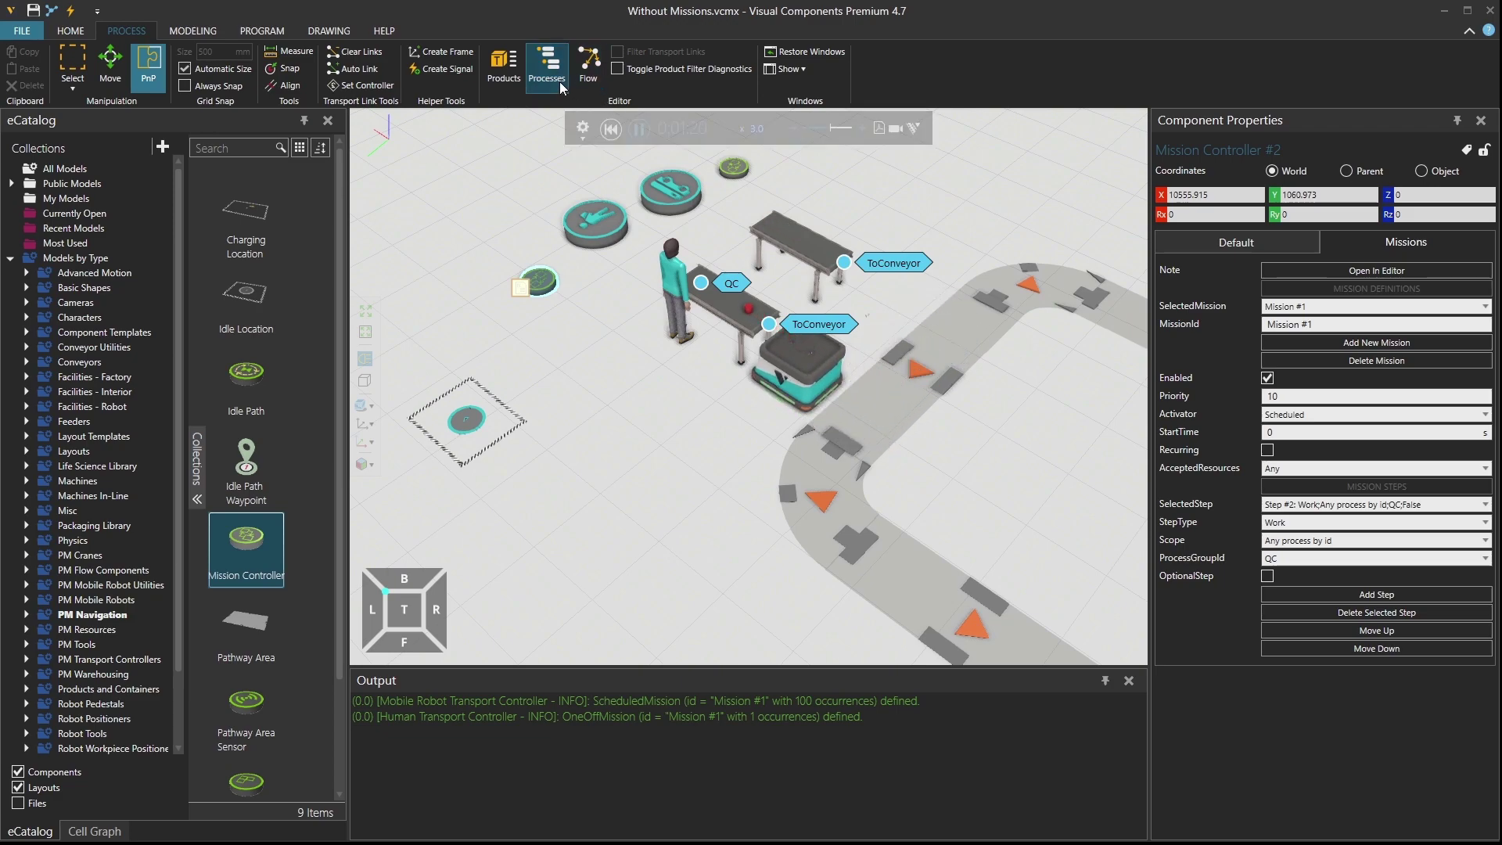
{"action": "scroll", "coordinate": [718, 262], "scroll_direction": "up", "scroll_amount": 3}
{"action": "scroll", "coordinate": [716, 256], "scroll_direction": "up", "scroll_amount": 1}
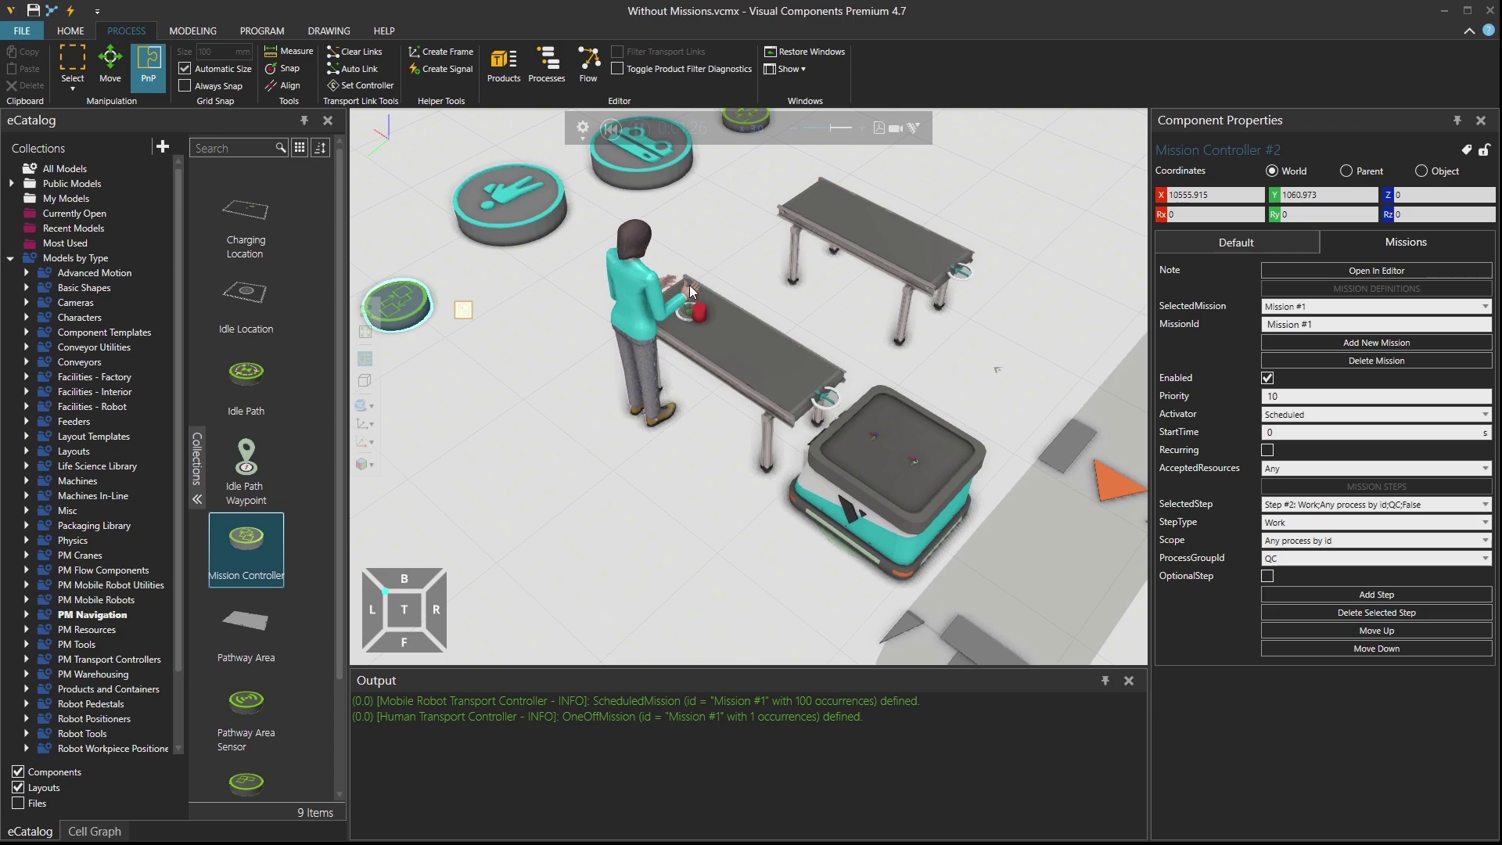
{"action": "mouse_move", "coordinate": [795, 300]}
{"action": "right_mouse_down"}
{"action": "mouse_move", "coordinate": [786, 322]}
{"action": "mouse_move", "coordinate": [771, 303]}
{"action": "right_mouse_up"}
{"action": "scroll", "coordinate": [634, 268], "scroll_direction": "down", "scroll_amount": 5}
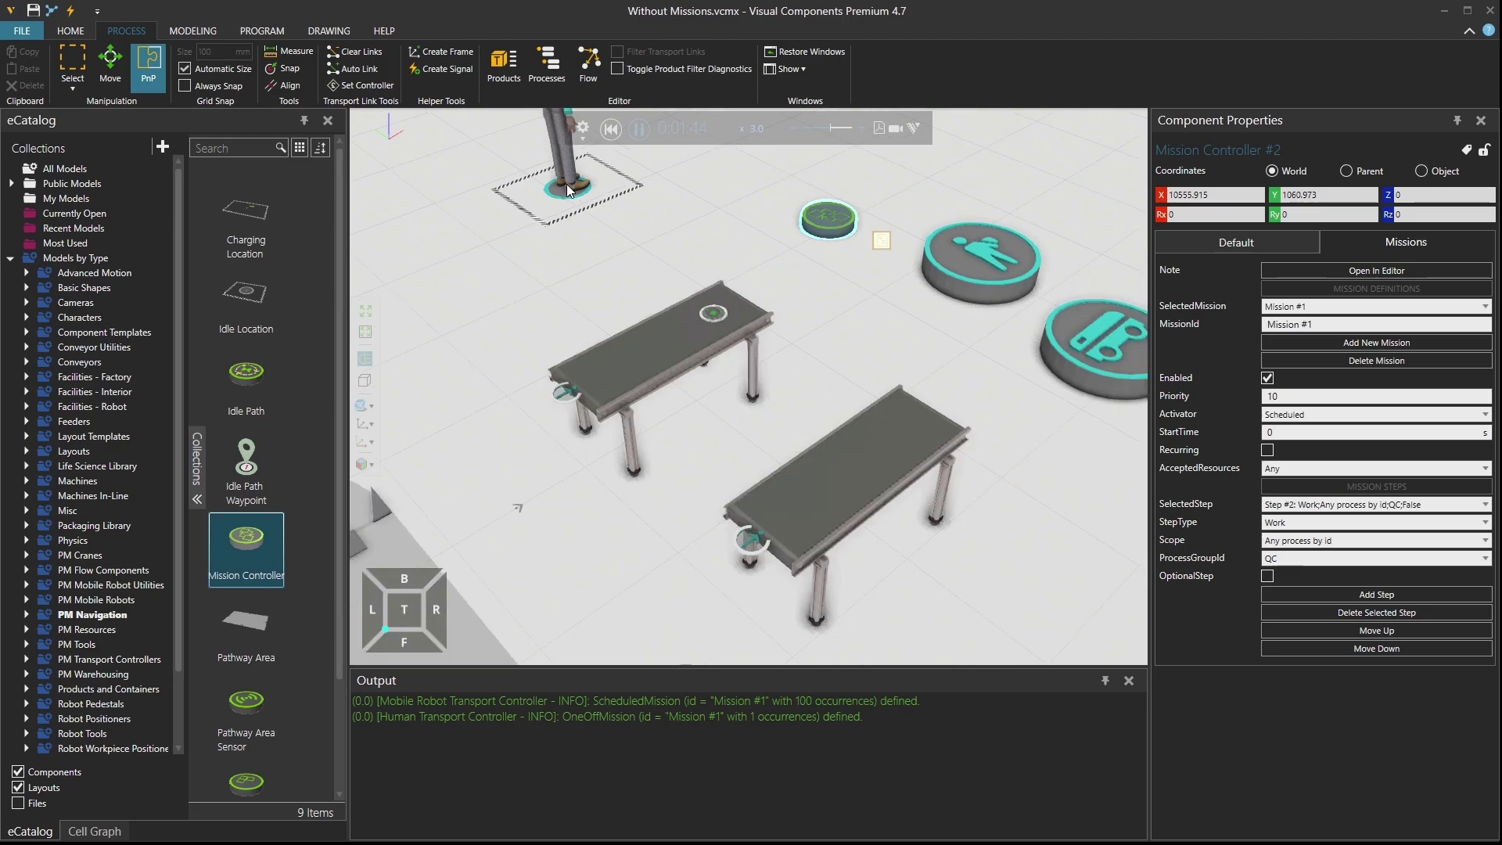
{"action": "right_click_drag", "start_coordinate": [644, 273], "coordinate": [663, 252], "text": "ctrl"}
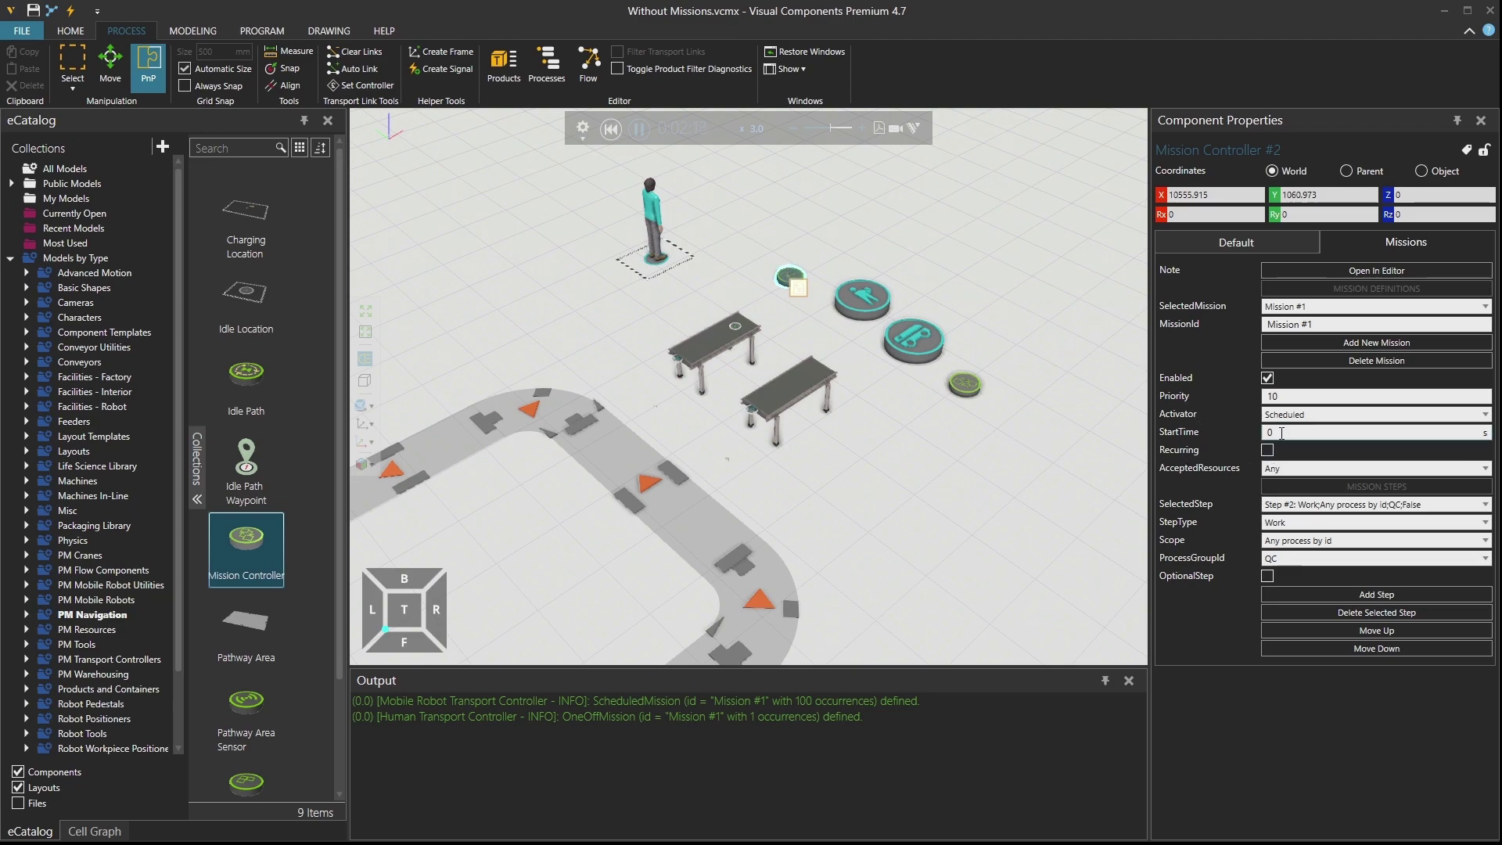
Reset, then set Mission #1 to Repeated with Repeat on, DelayBetween 20 and LimitRepetations 100
{"action": "left_click", "coordinate": [611, 128]}
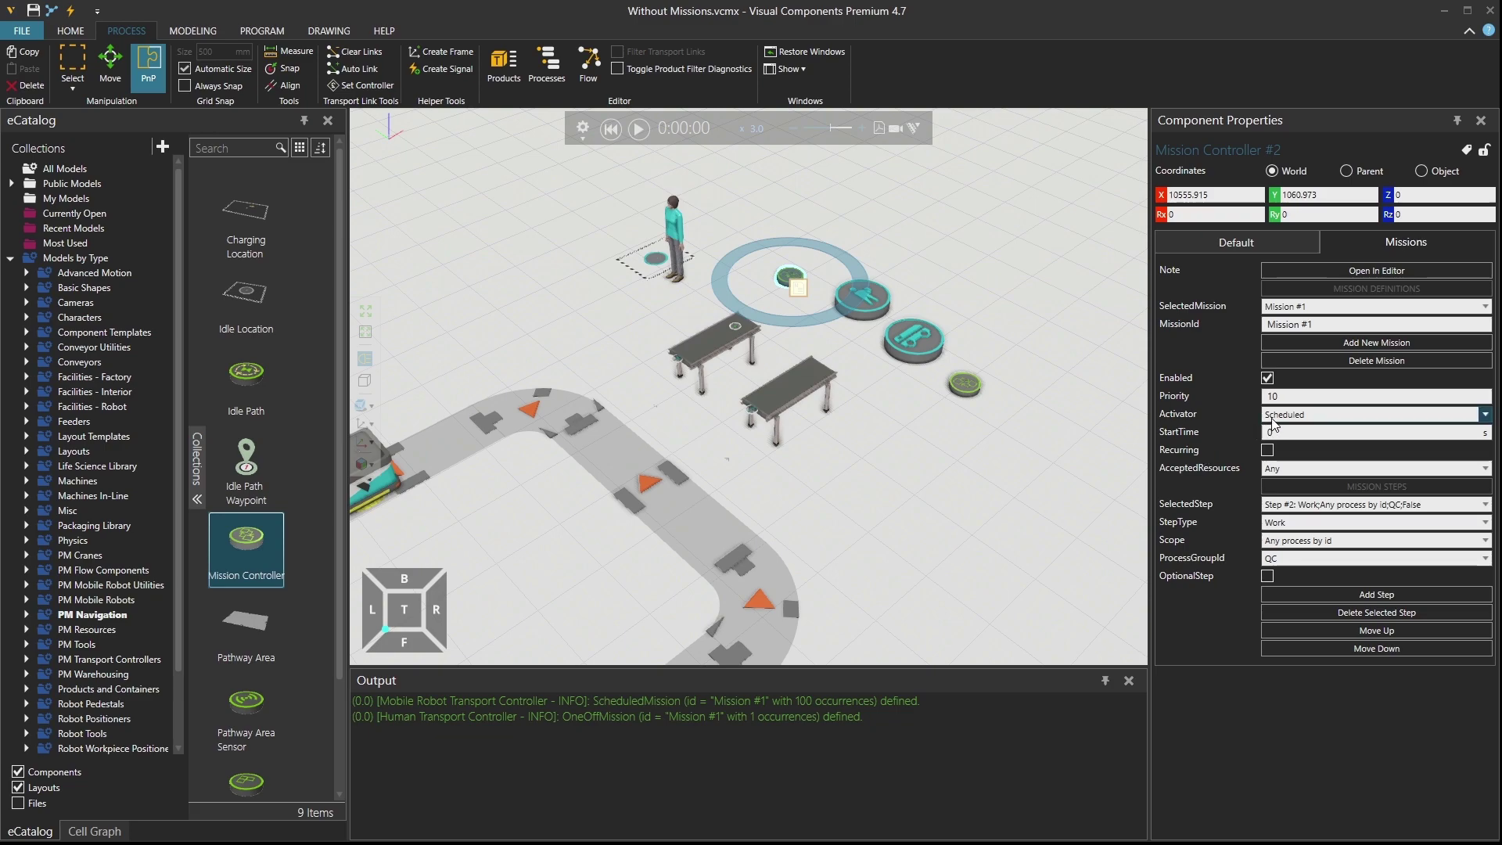
{"action": "left_click", "coordinate": [1301, 416]}
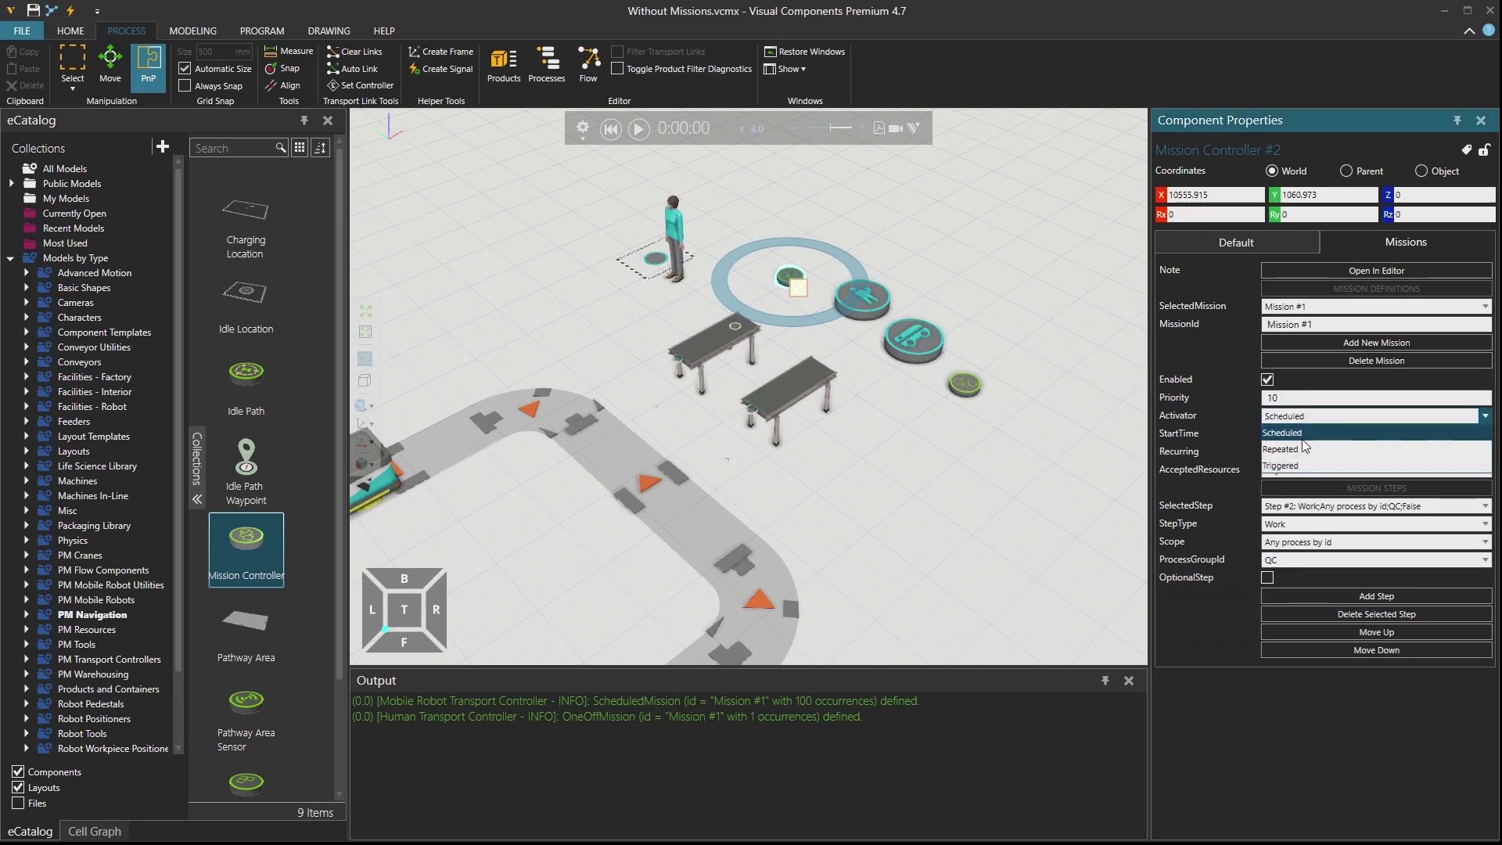
{"action": "left_click", "coordinate": [1305, 450]}
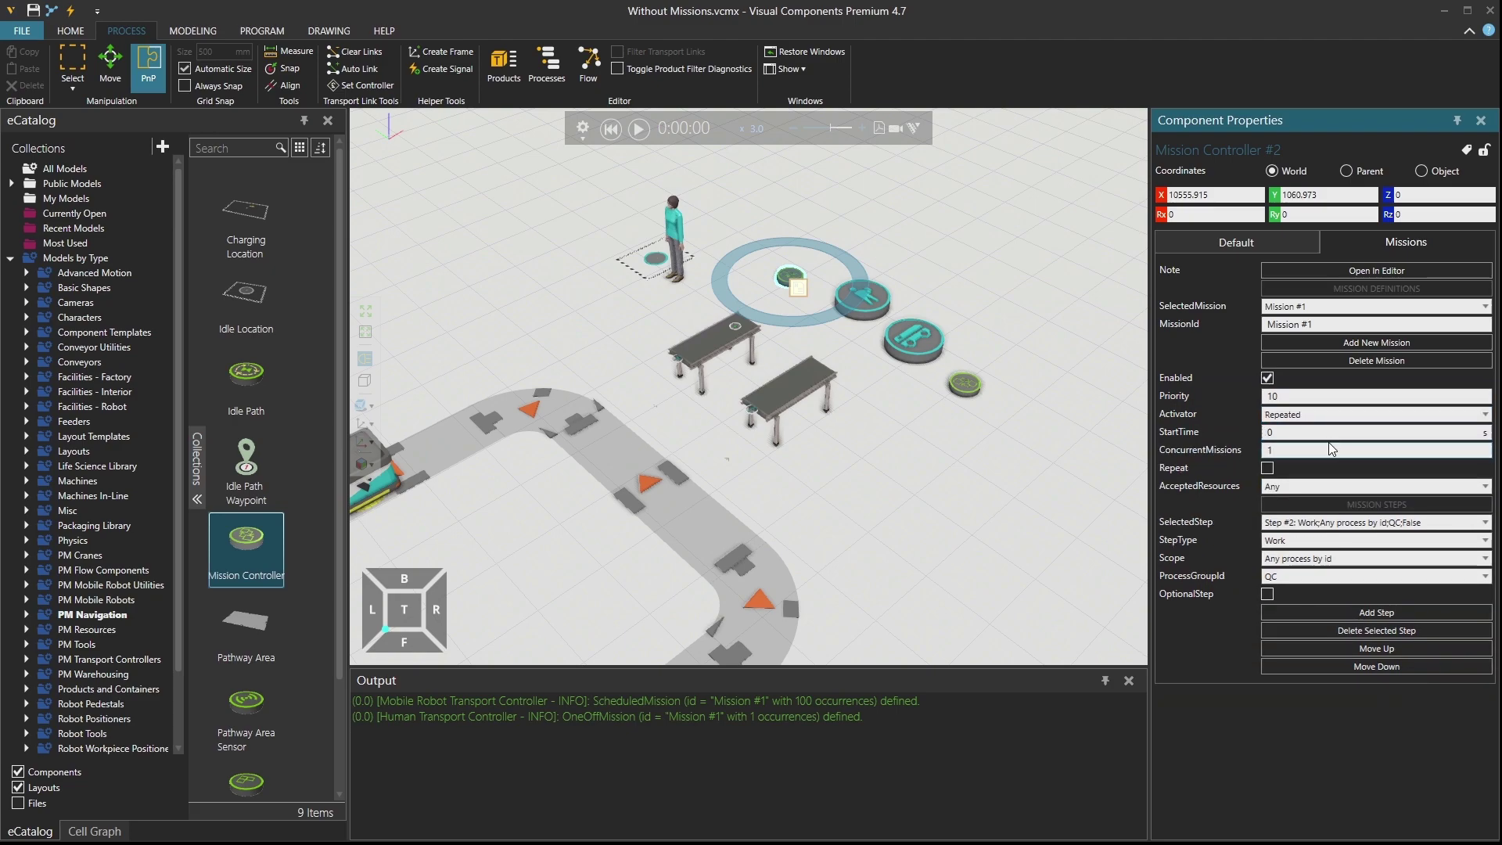
{"action": "left_click", "coordinate": [1268, 468]}
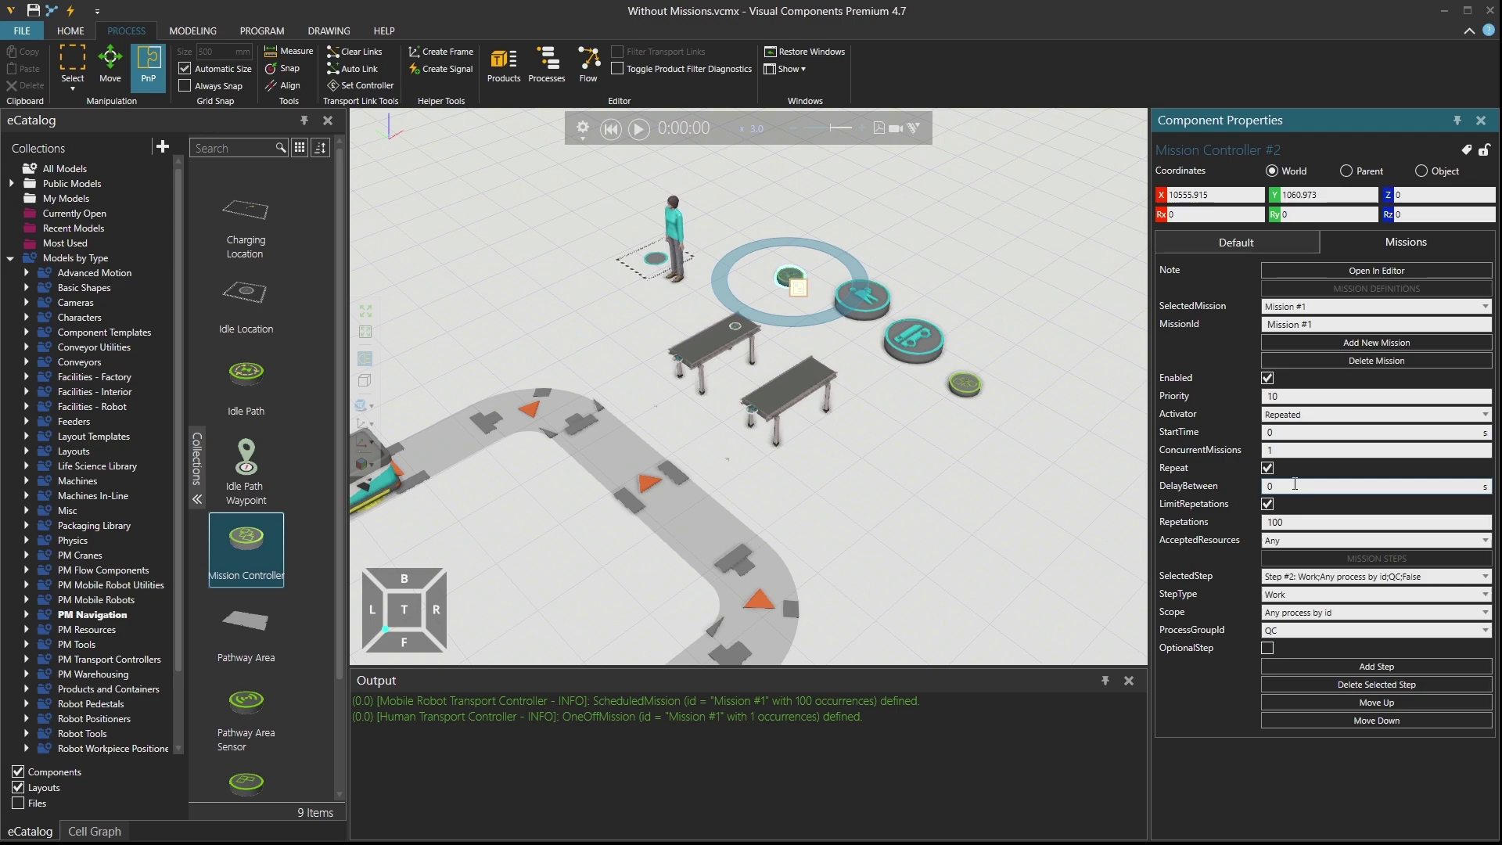
{"action": "left_click_drag", "start_coordinate": [1291, 483], "coordinate": [1255, 482]}
{"action": "left_click", "coordinate": [1280, 485]}
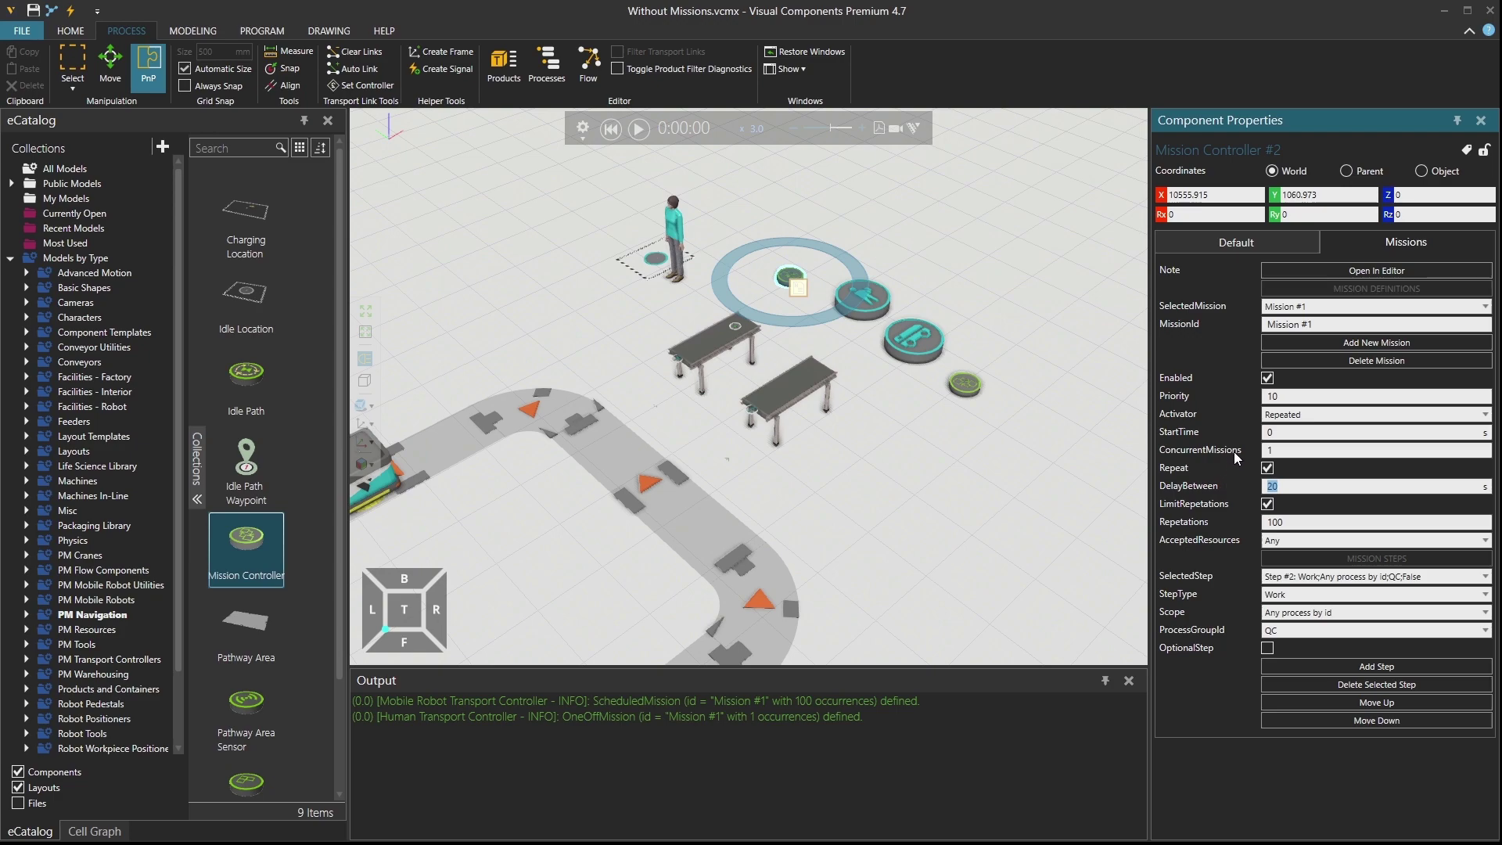
{"action": "left_click", "coordinate": [1485, 415]}
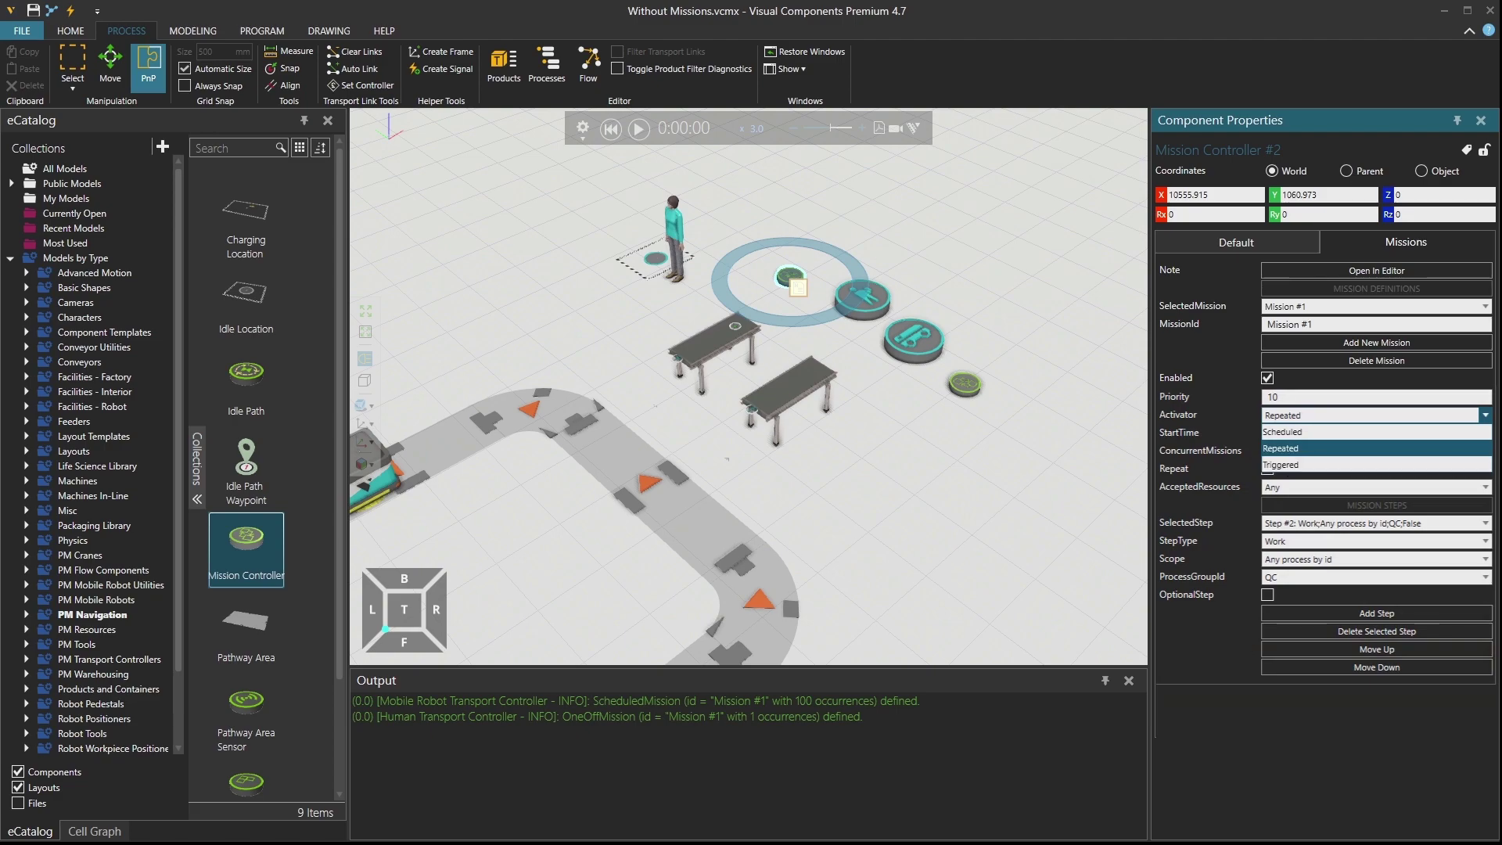
{"action": "key", "text": "Escape"}
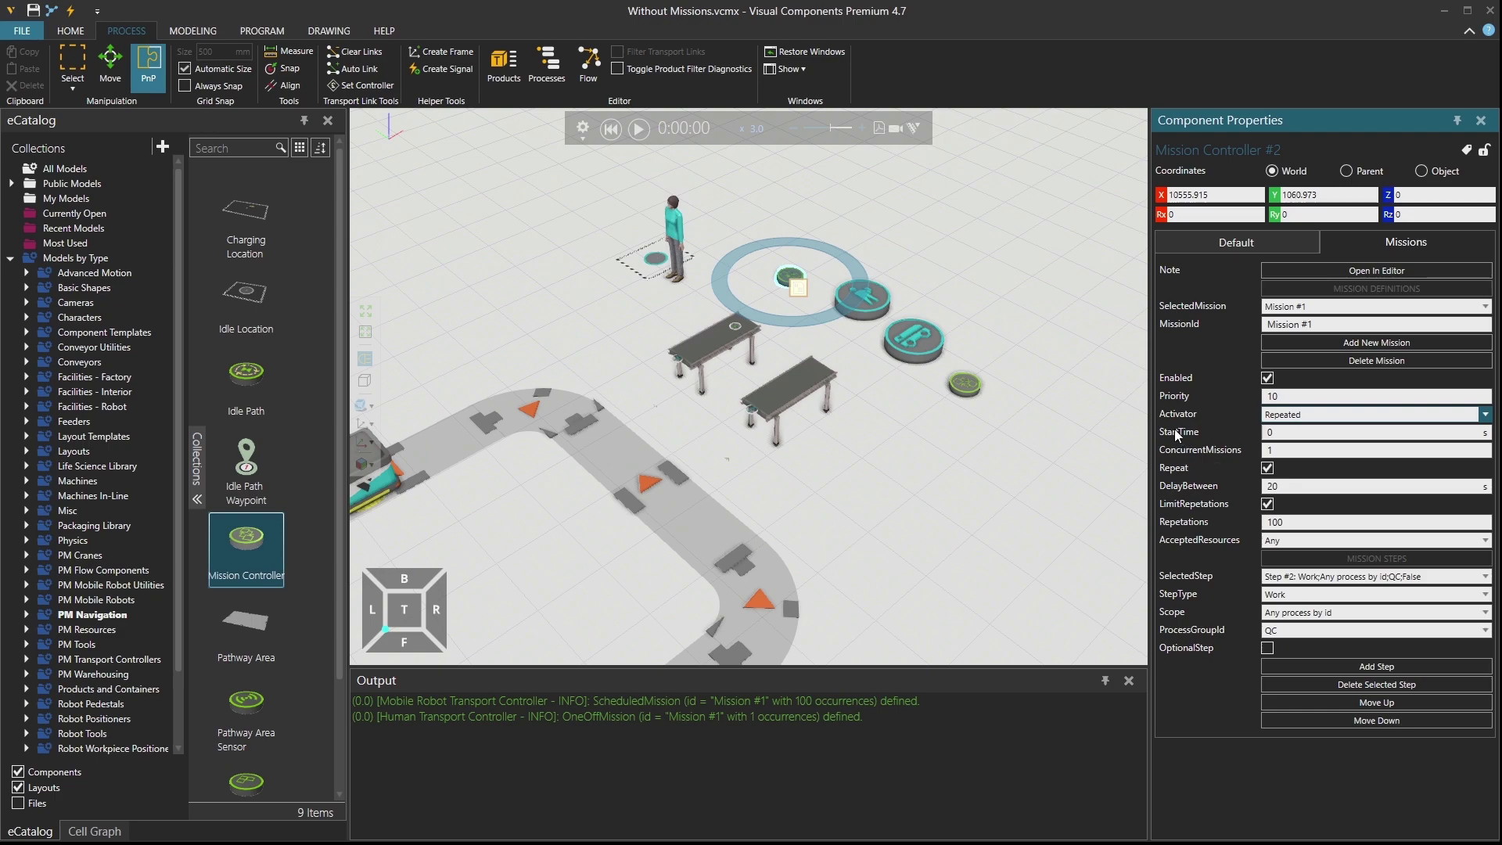
Run the simulation fast, then slow it down while watching the worker cycle through the QC table
{"action": "left_click", "coordinate": [639, 129]}
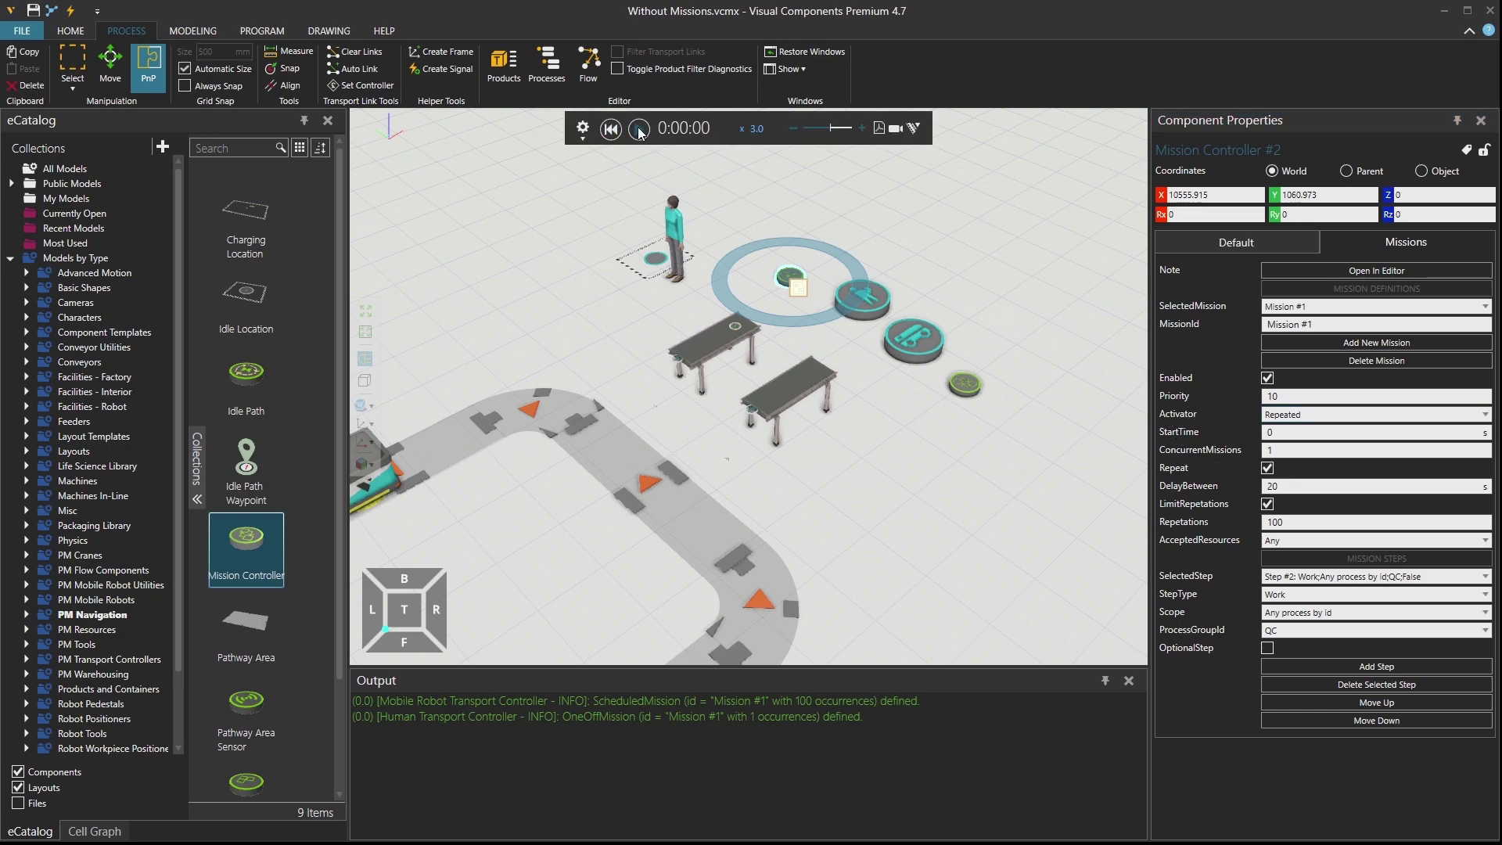
{"action": "left_click", "coordinate": [863, 128]}
{"action": "left_click", "coordinate": [865, 125]}
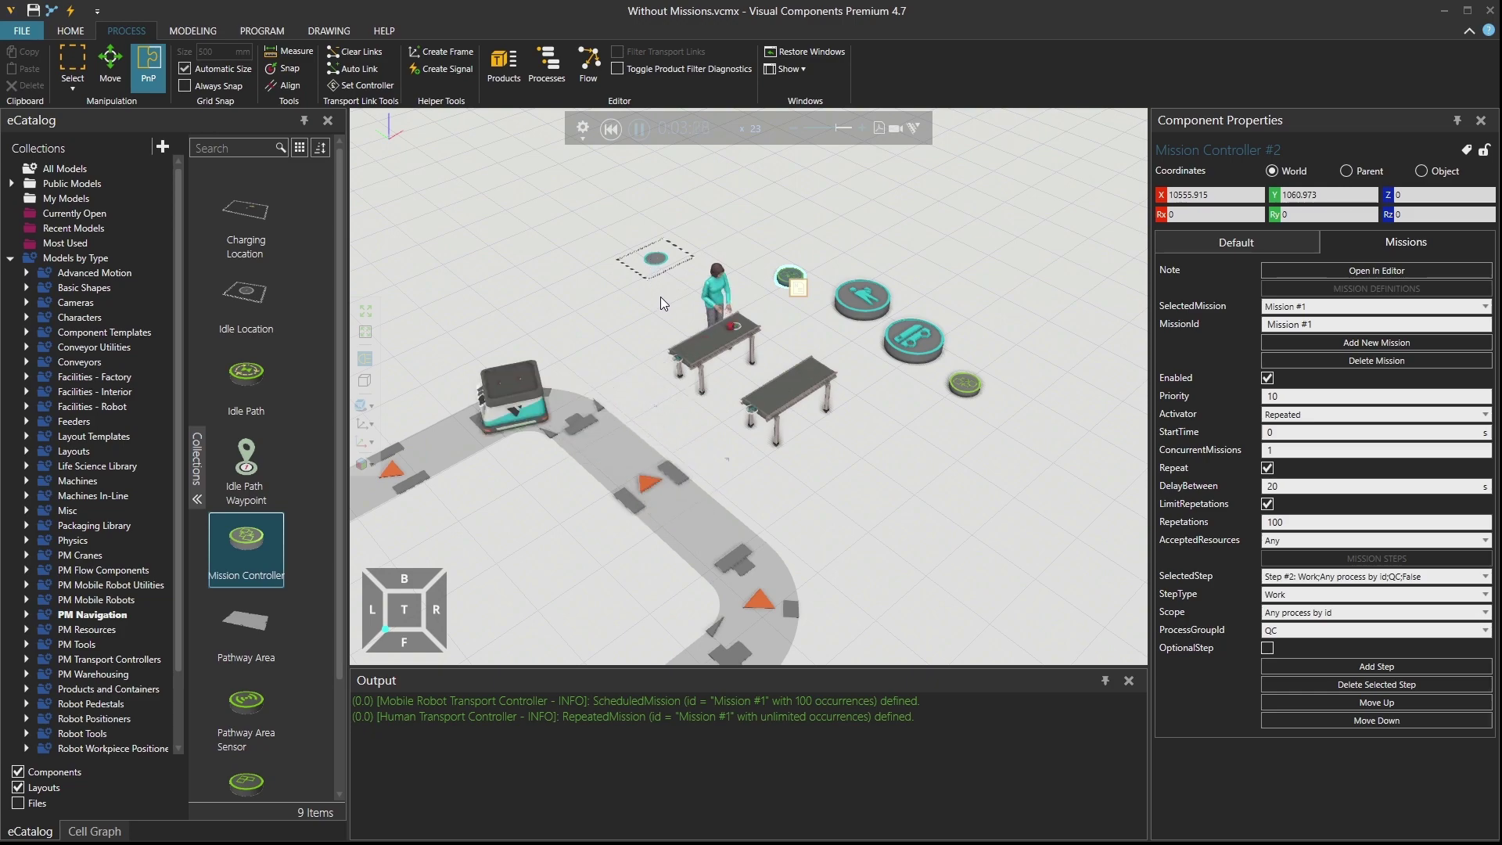
{"action": "mouse_move", "coordinate": [722, 405]}
{"action": "right_mouse_down"}
{"action": "mouse_move", "coordinate": [747, 403]}
{"action": "mouse_move", "coordinate": [704, 391]}
{"action": "right_mouse_up"}
{"action": "scroll", "coordinate": [746, 403], "scroll_direction": "down", "scroll_amount": 3}
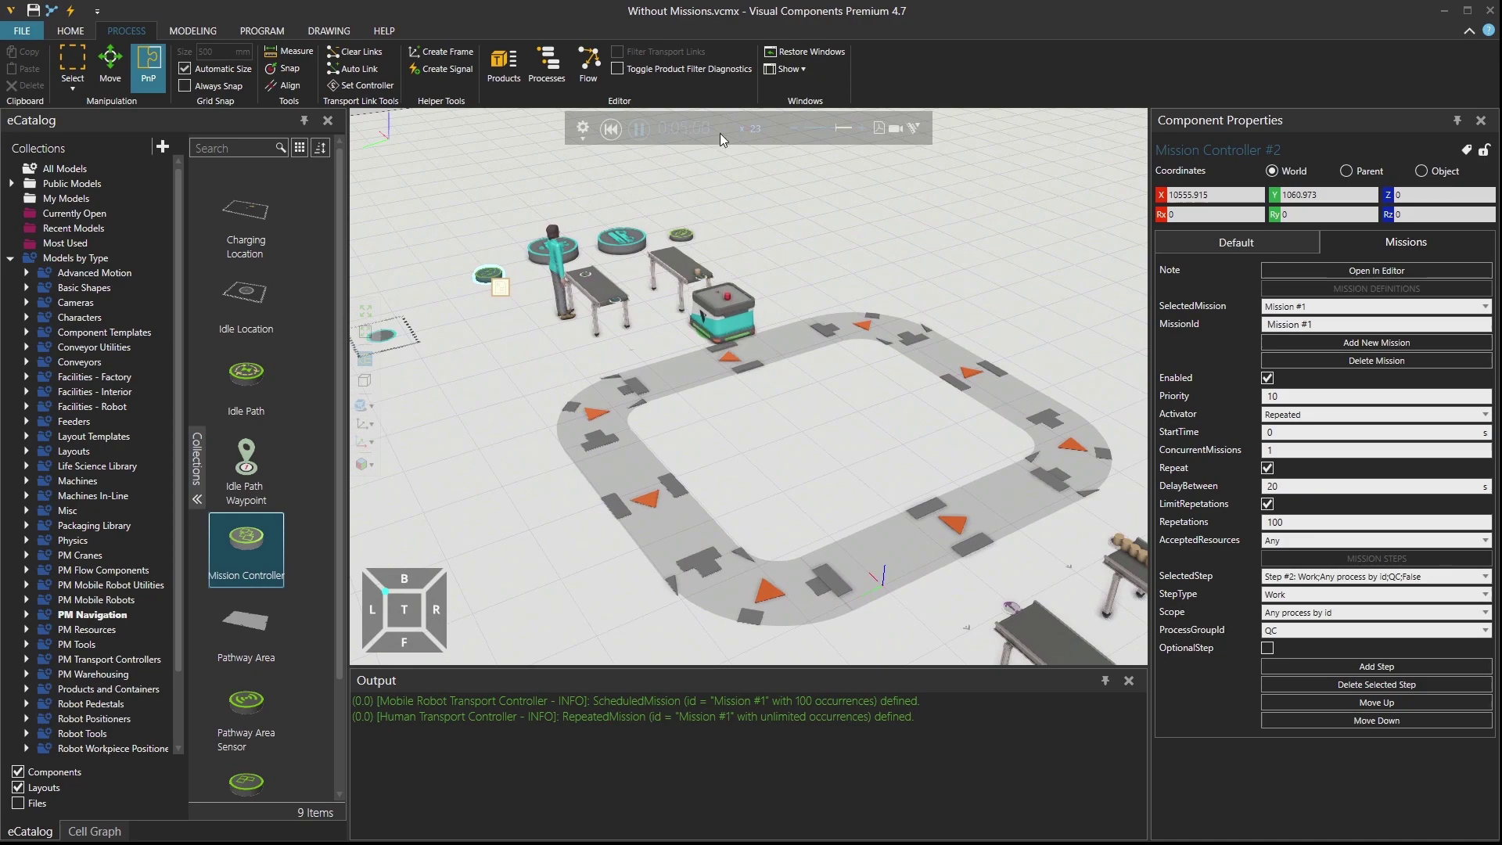
{"action": "left_click", "coordinate": [792, 128]}
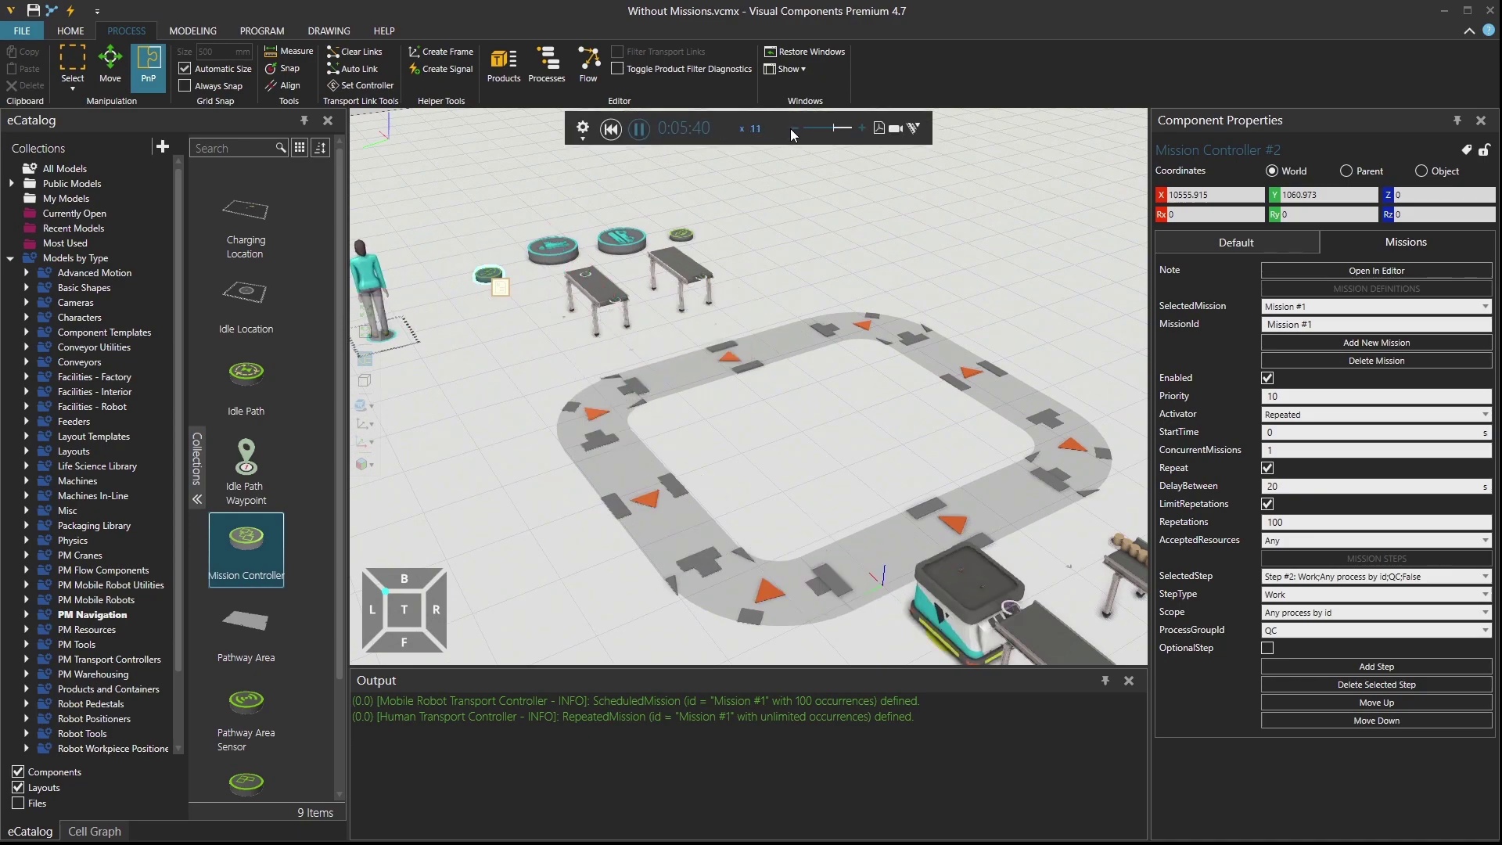
{"action": "left_click", "coordinate": [792, 128]}
{"action": "left_click", "coordinate": [792, 128]}
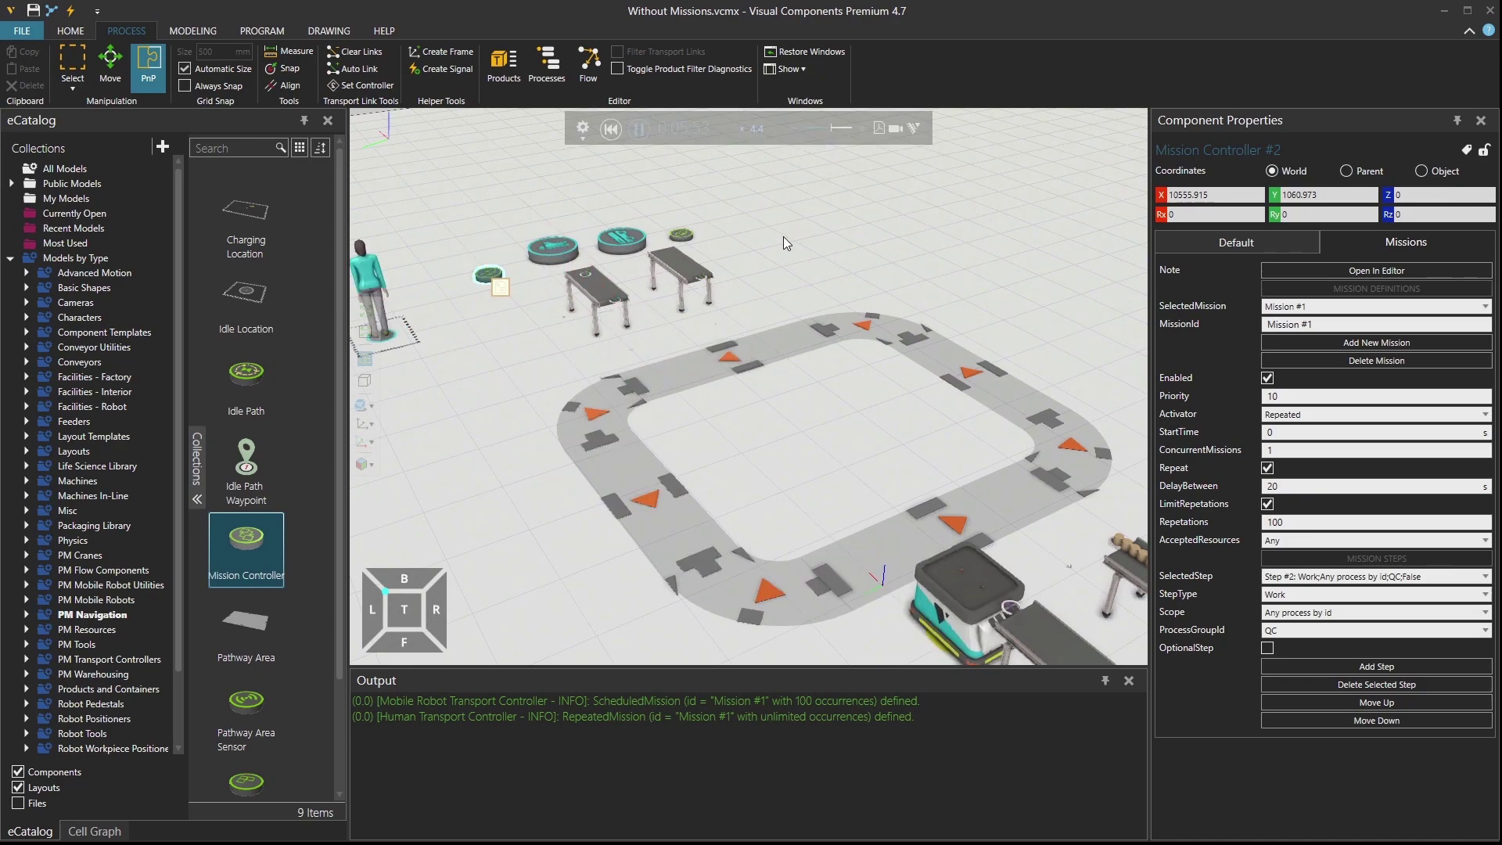